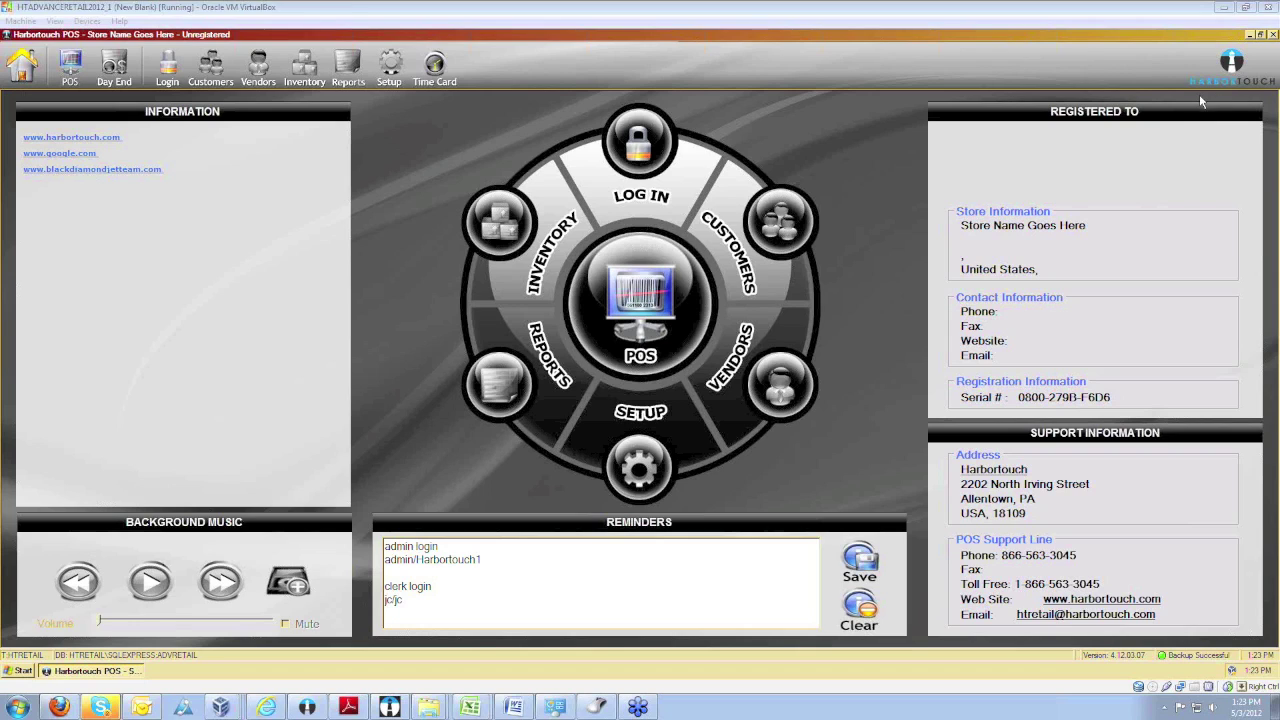
Sign in with the admin username and the administrator password.
click(640, 145)
text(admin)
key(Tab)
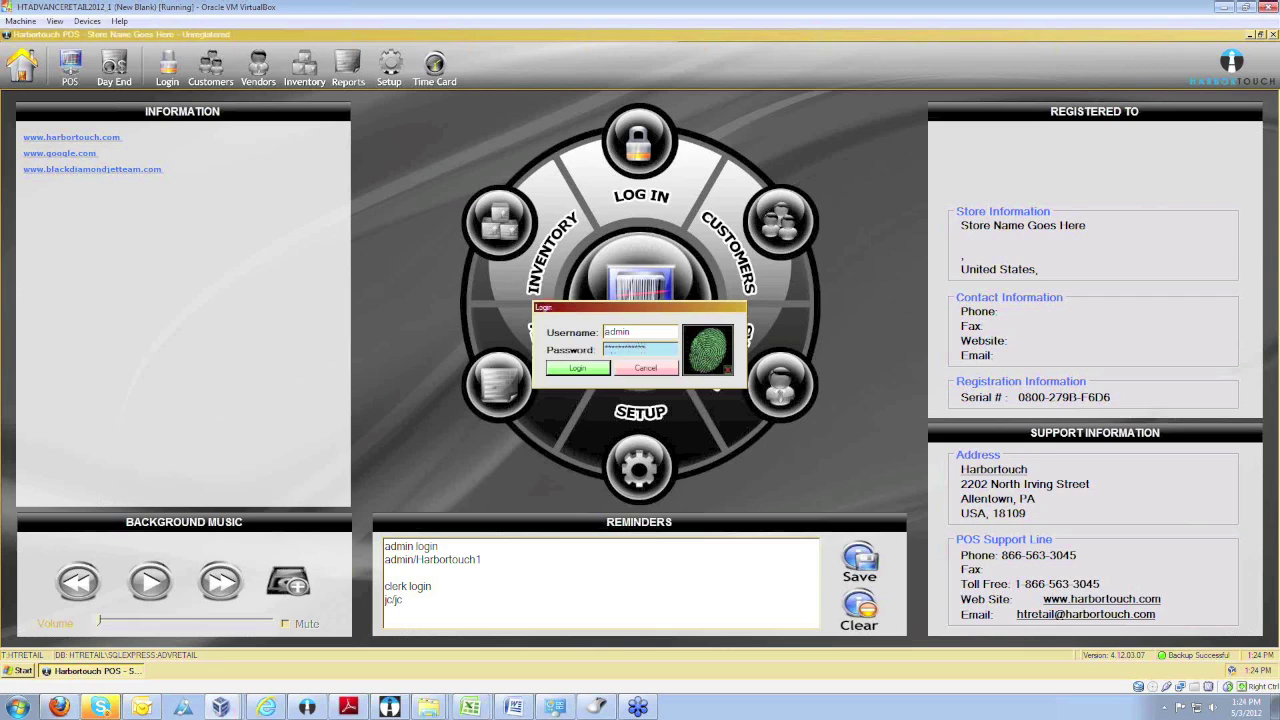
key(Return)
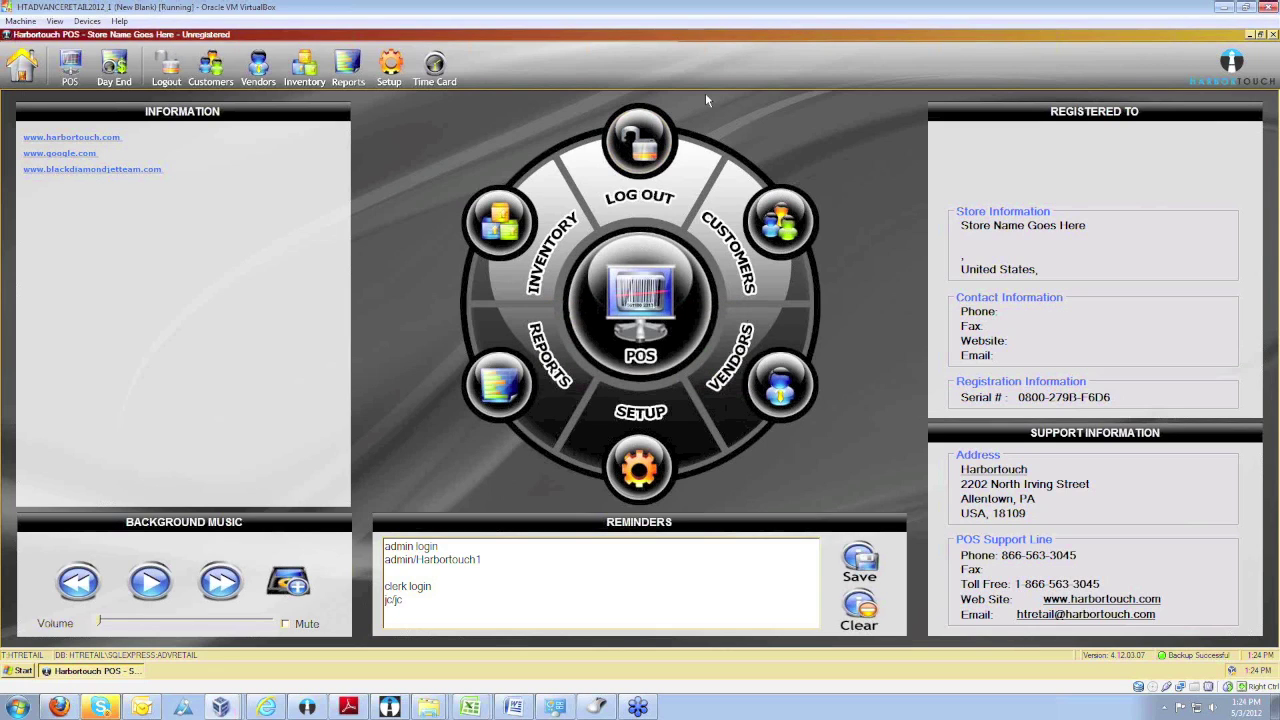
click(434, 68)
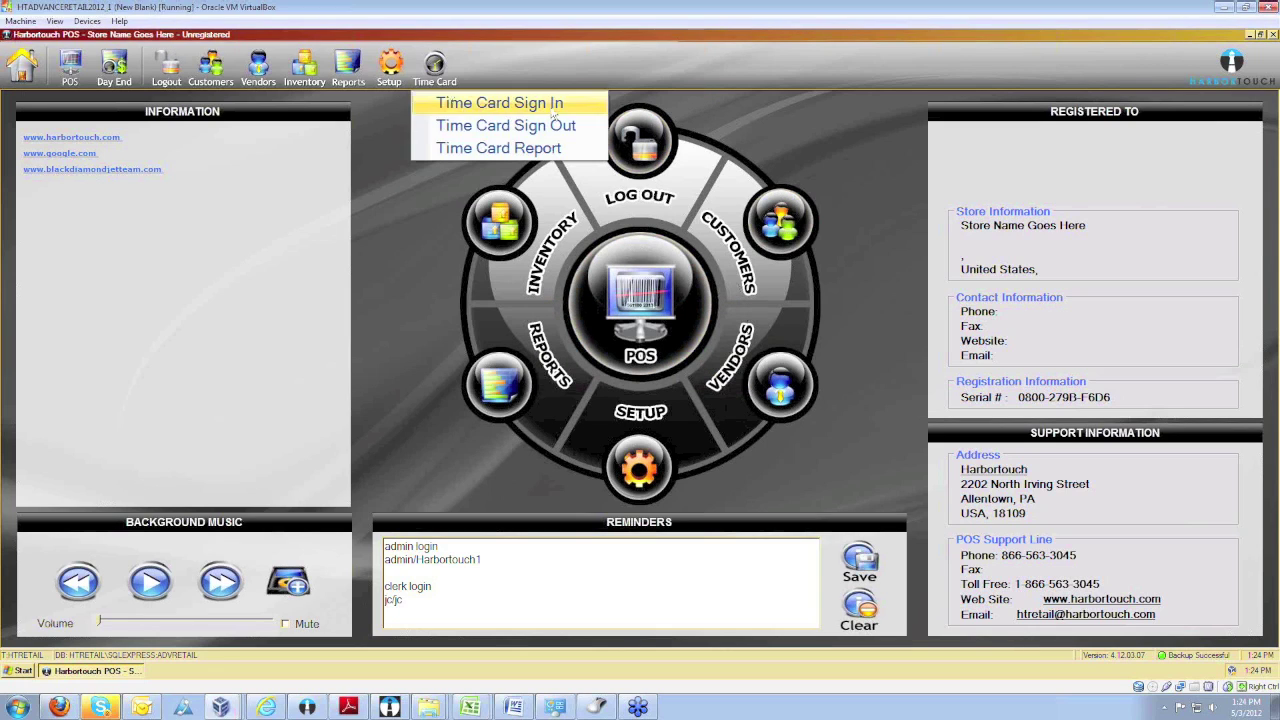
click(713, 118)
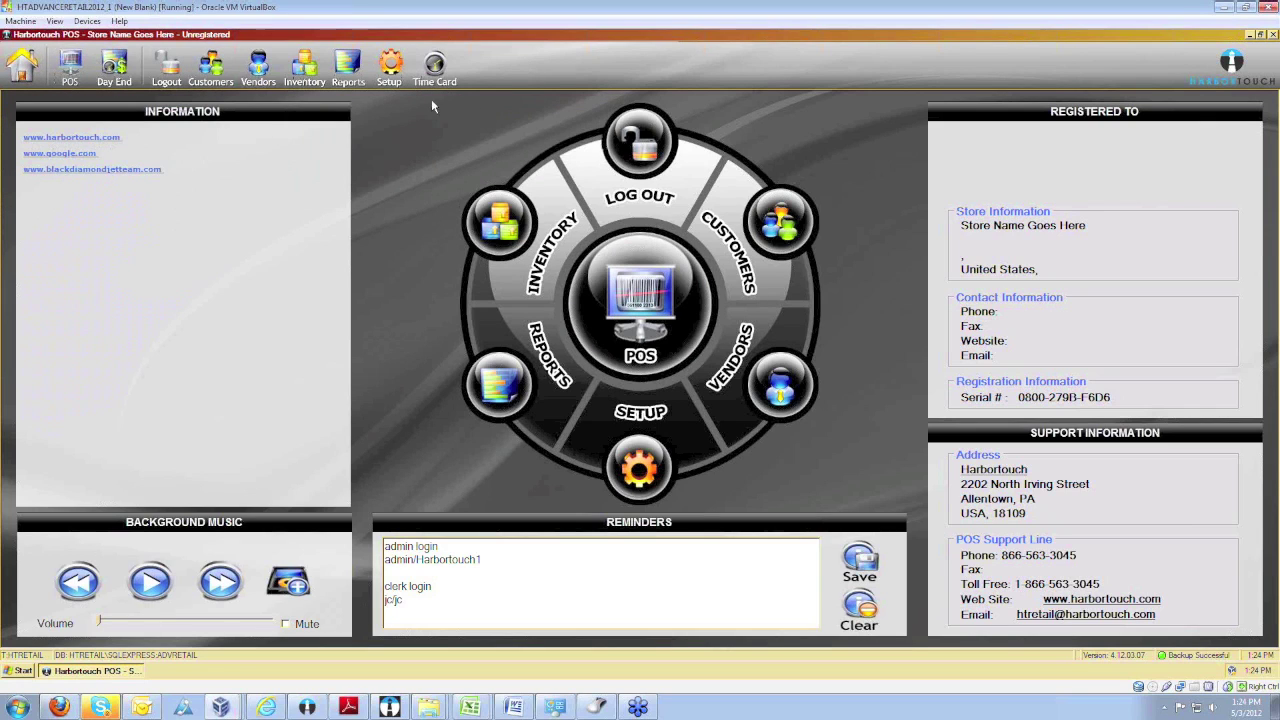
mouse_move(434, 70)
click(18, 66)
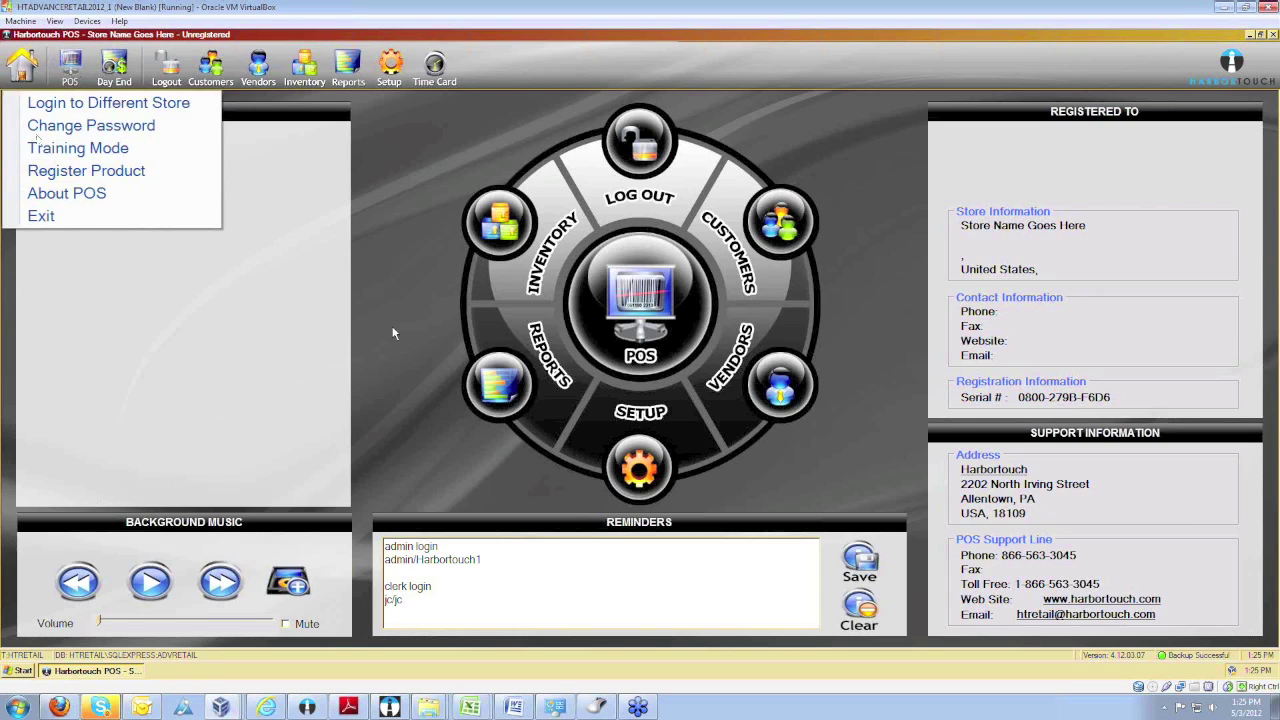
click(273, 369)
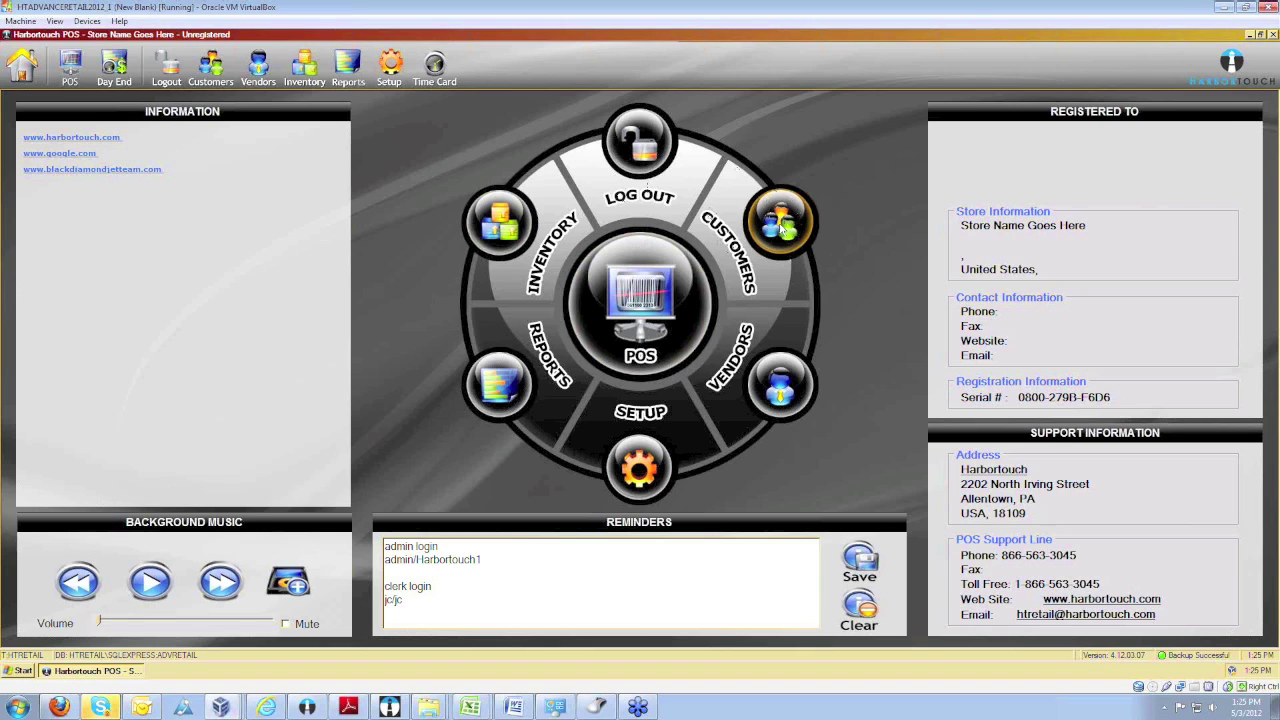
Open Customers and start an Add New Customer form, keeping type Regular Customer.
click(785, 226)
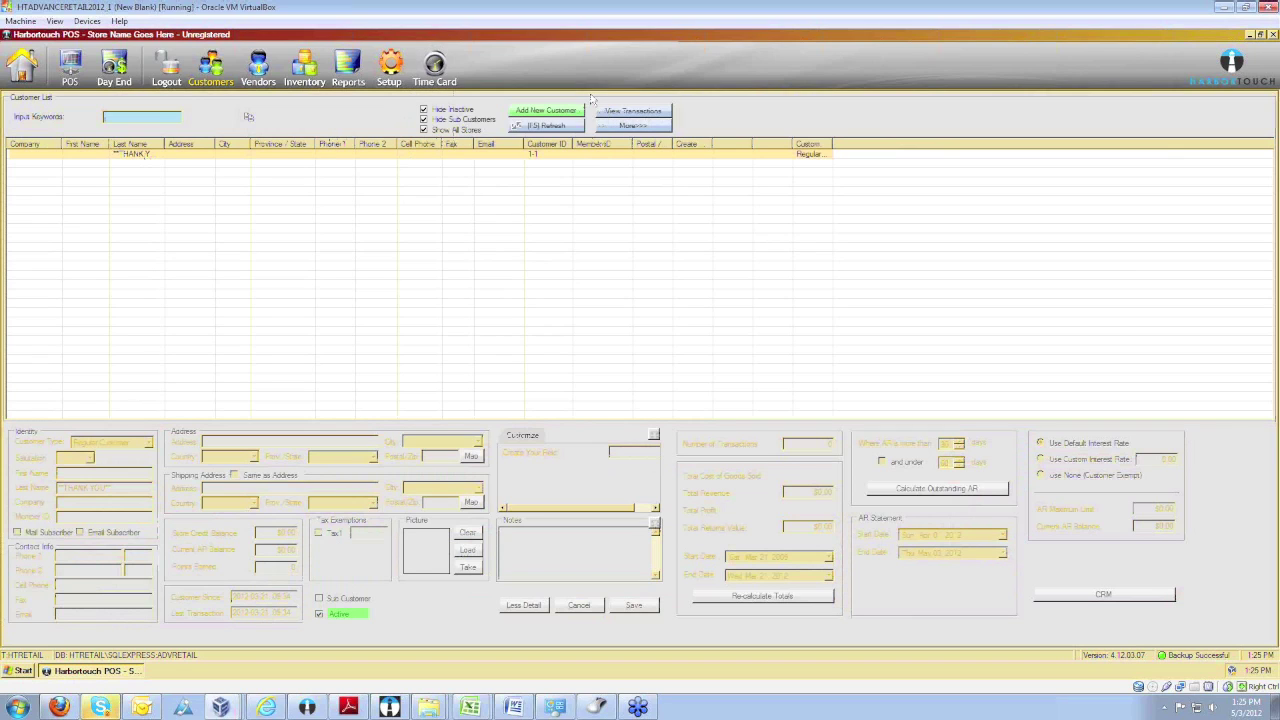
click(566, 116)
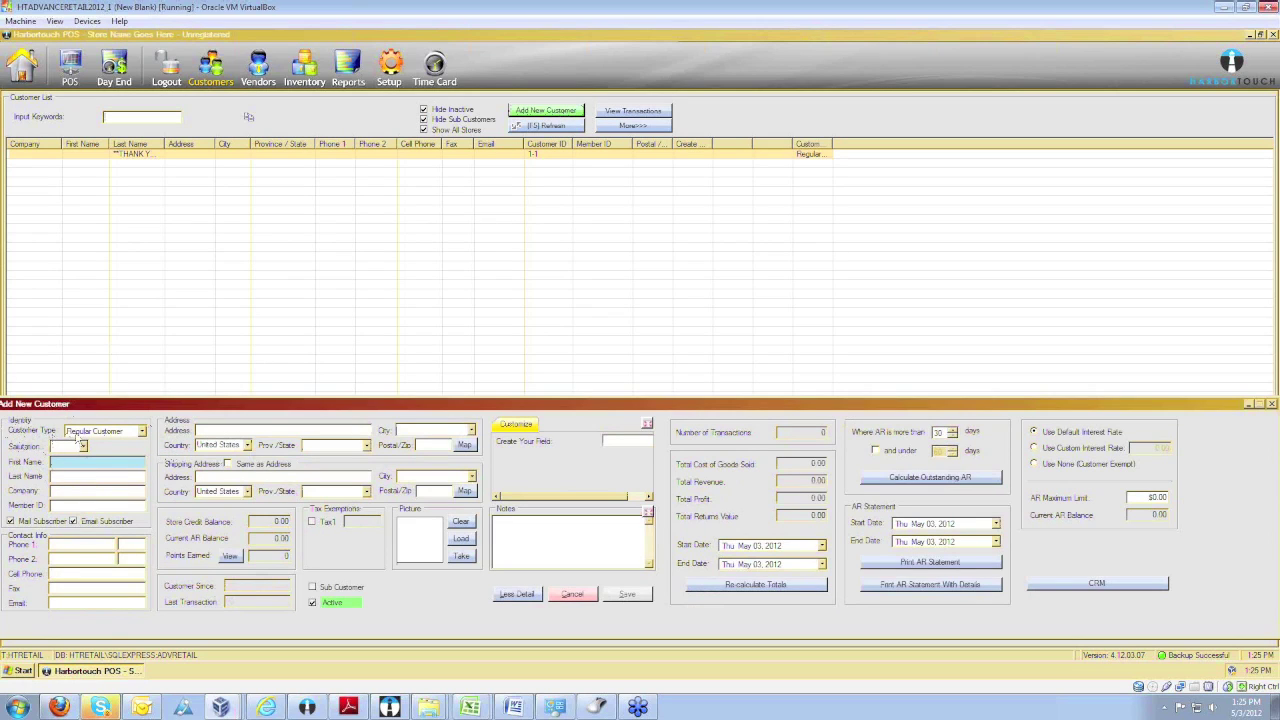
click(141, 432)
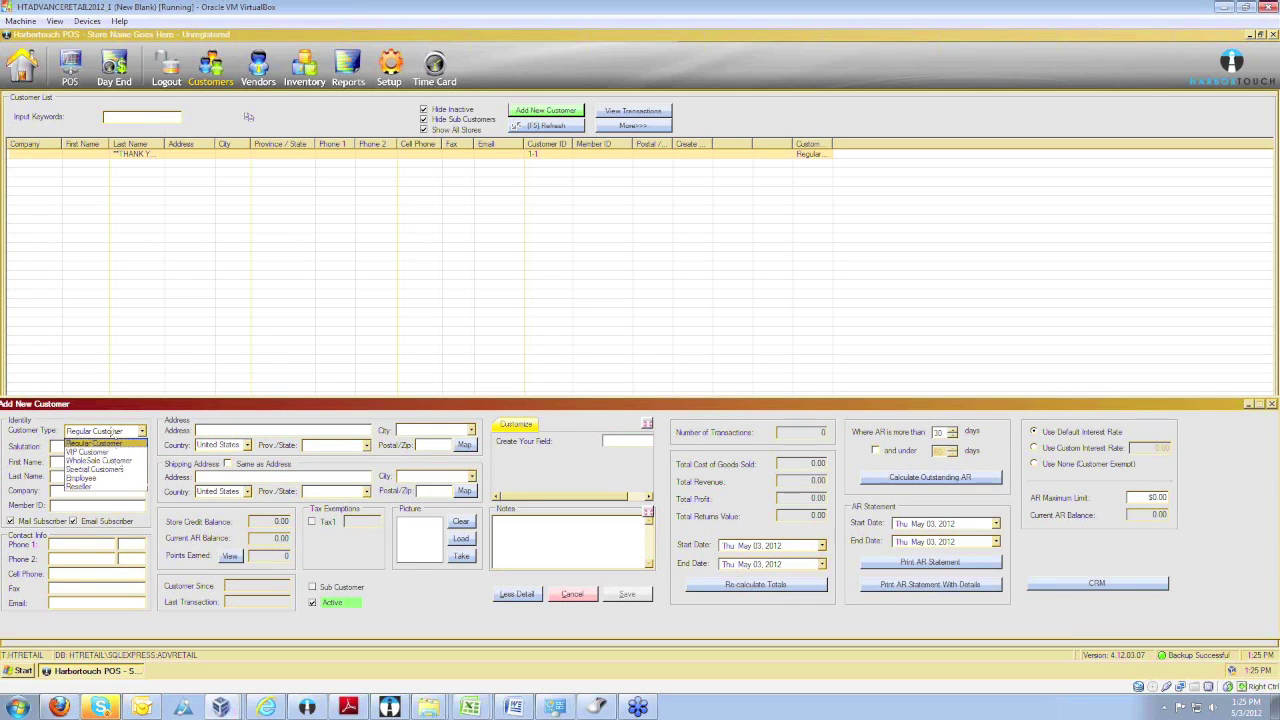
click(141, 430)
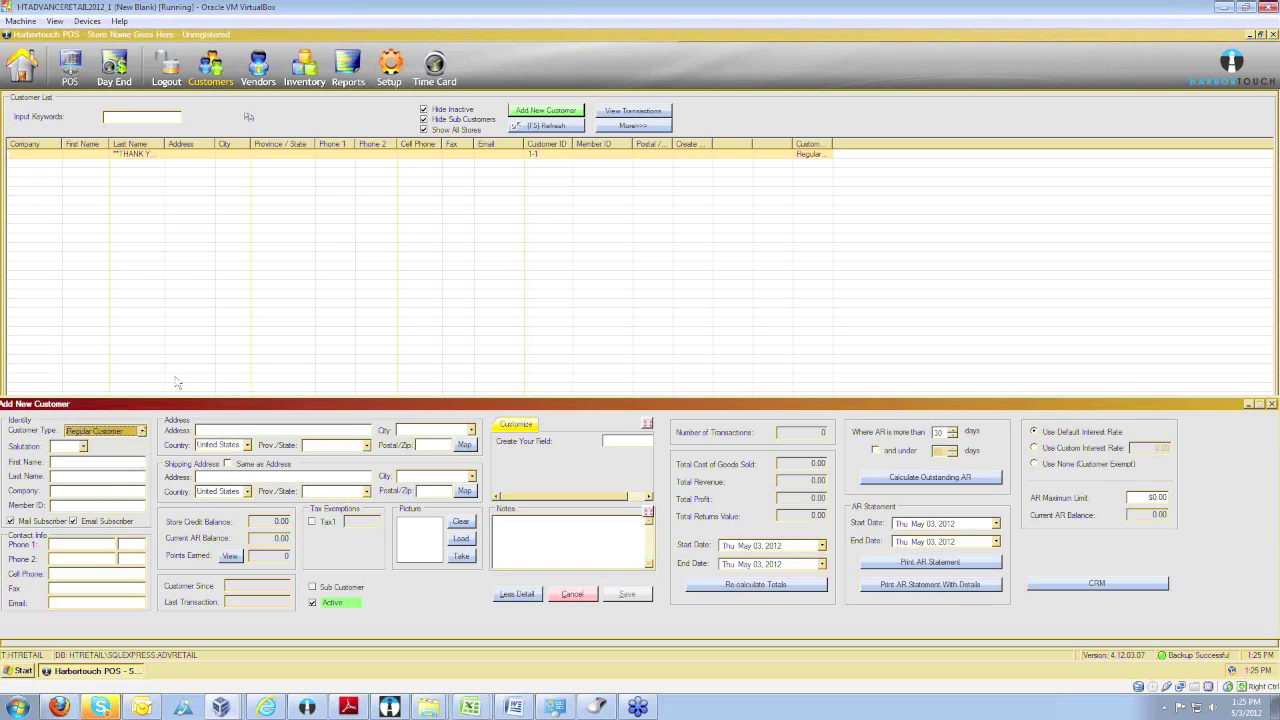
Enter the customer's first and last name, skip Company, and fill in the member ID.
click(108, 462)
text(Name)
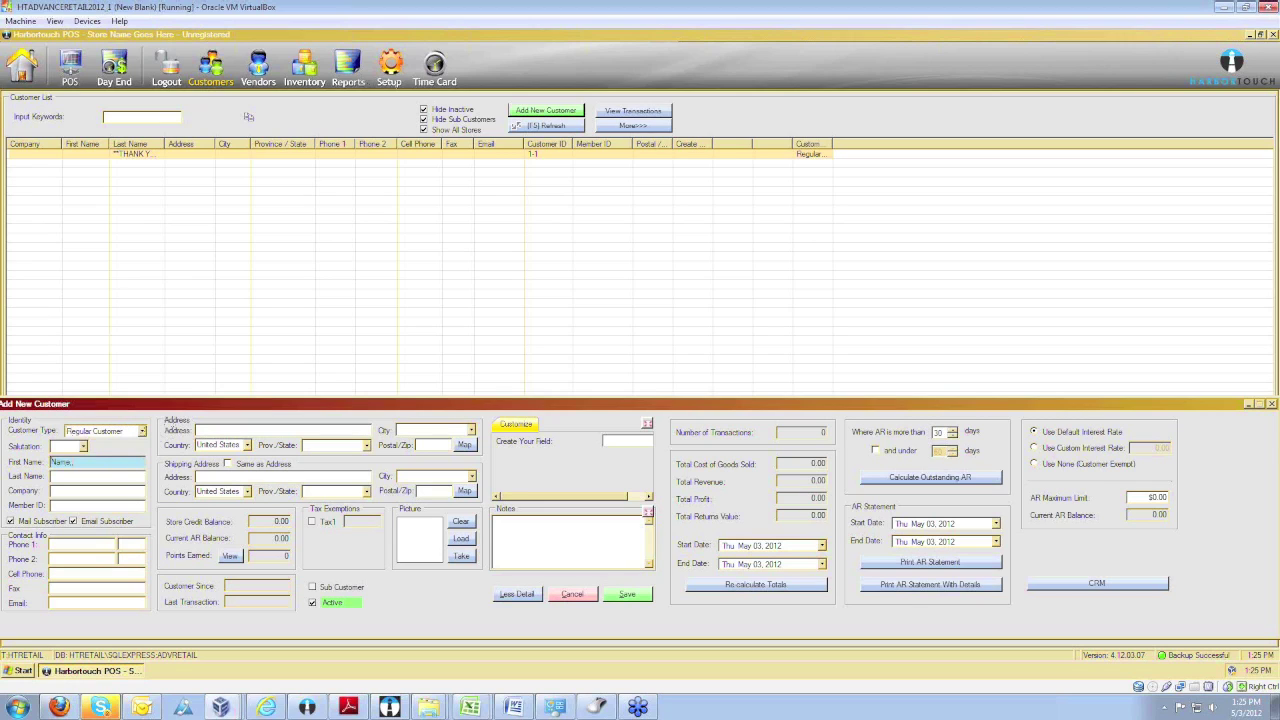
key(Tab)
text(Las)
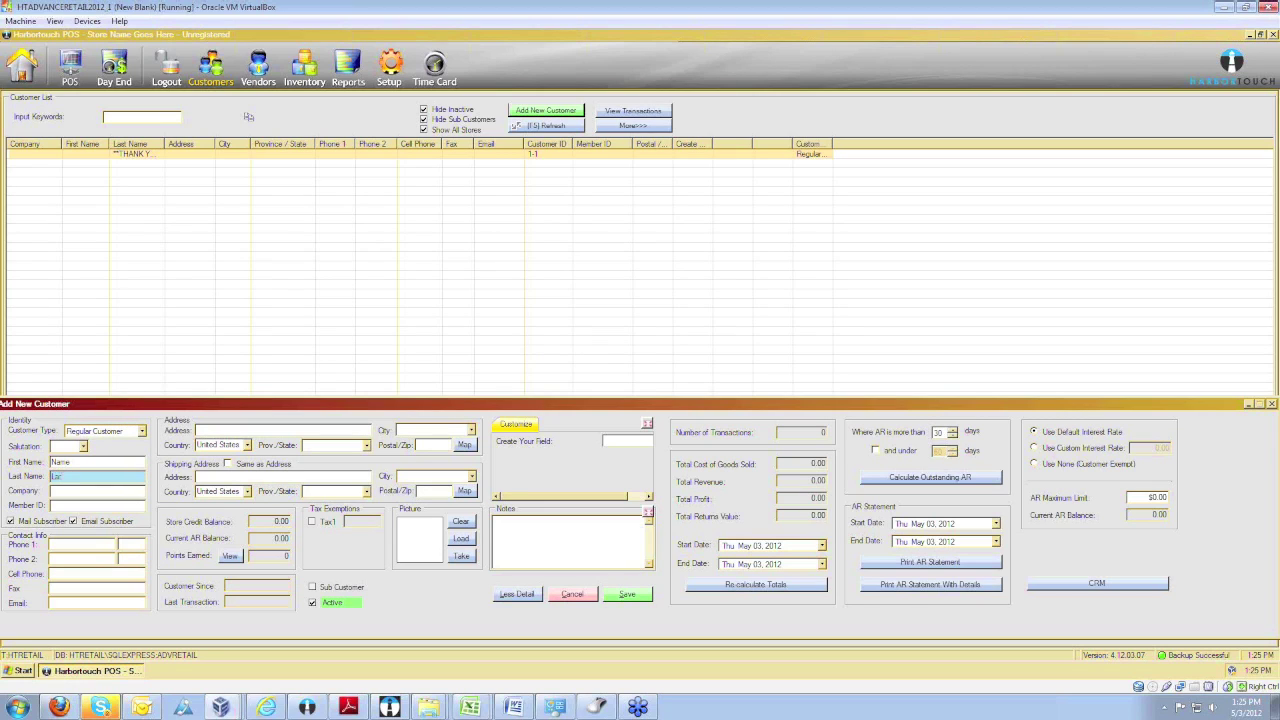
key(Tab)
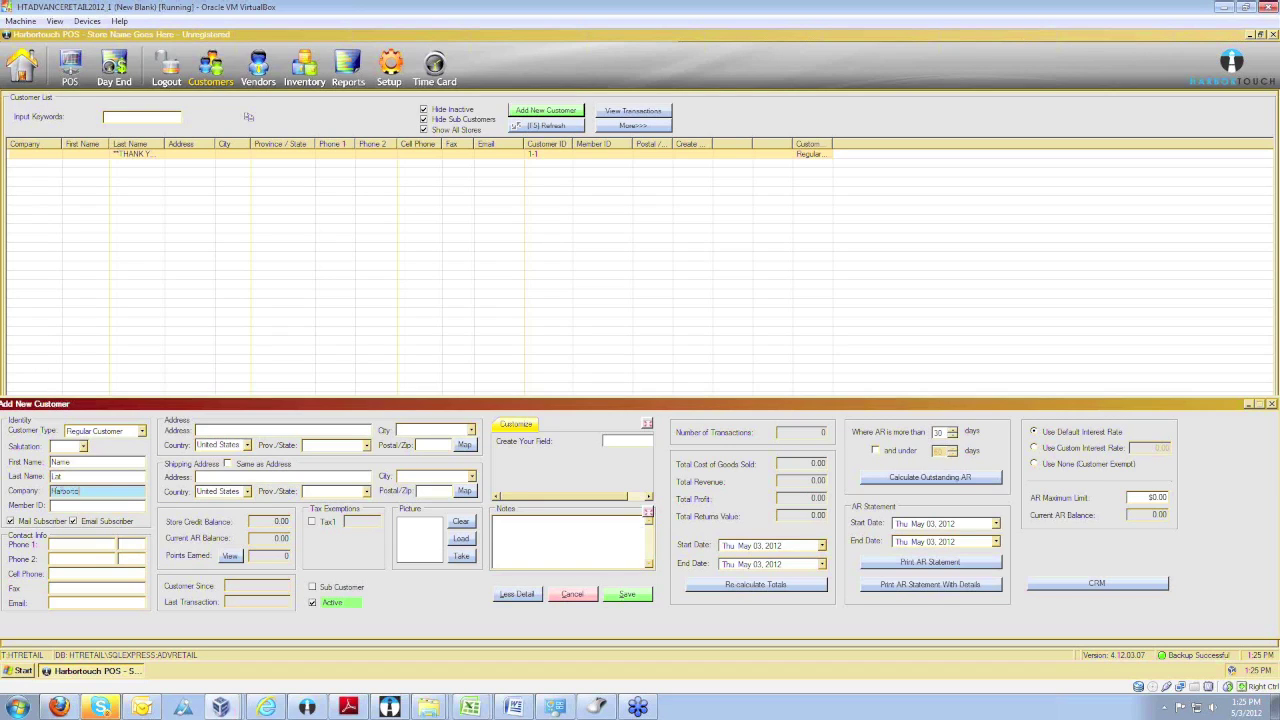
key(Tab)
text(1234456)
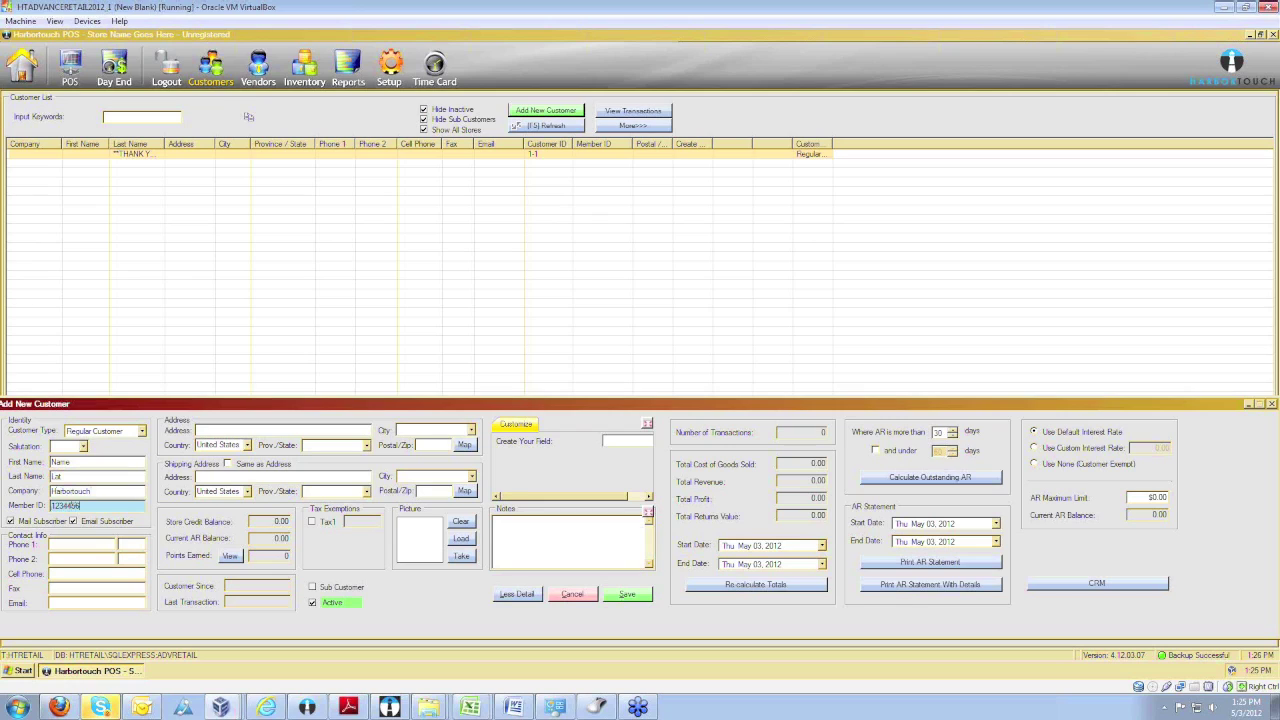
key(BackSpace)
Enter the customer's phone number, re-entering it dash-formatted after the invalid-number error.
click(75, 542)
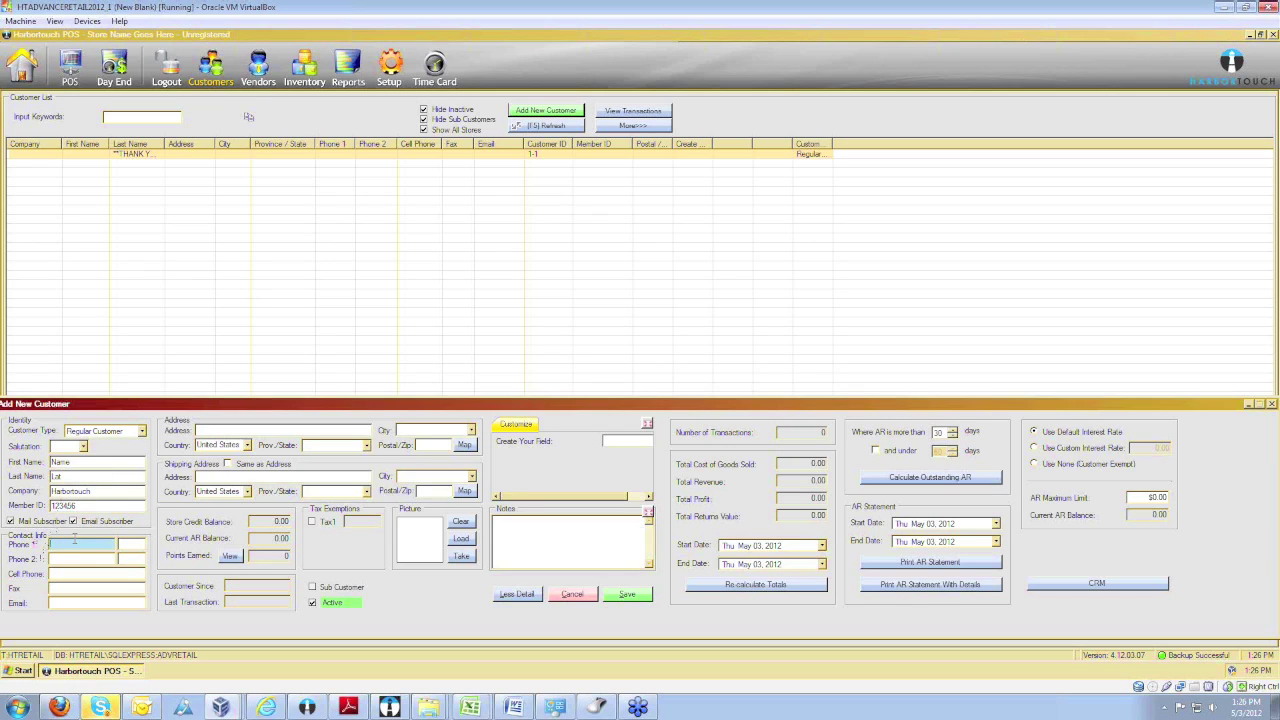
text(6106512)
click(280, 432)
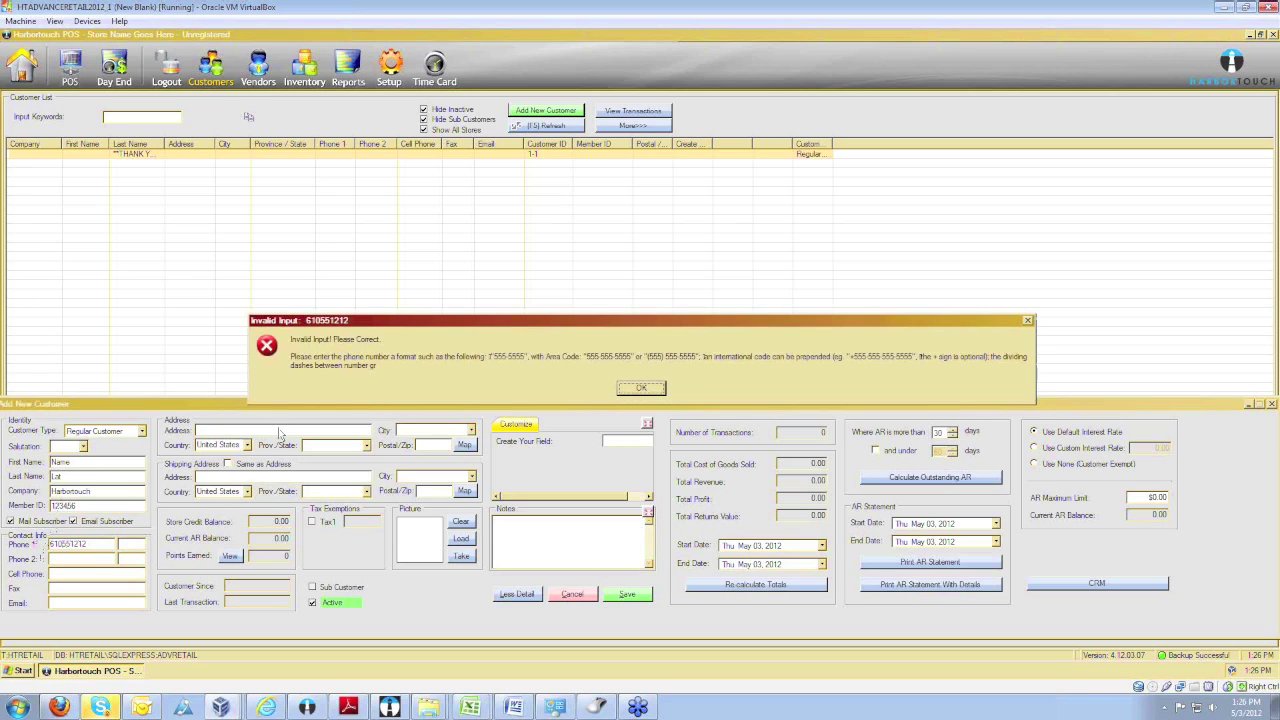
click(645, 388)
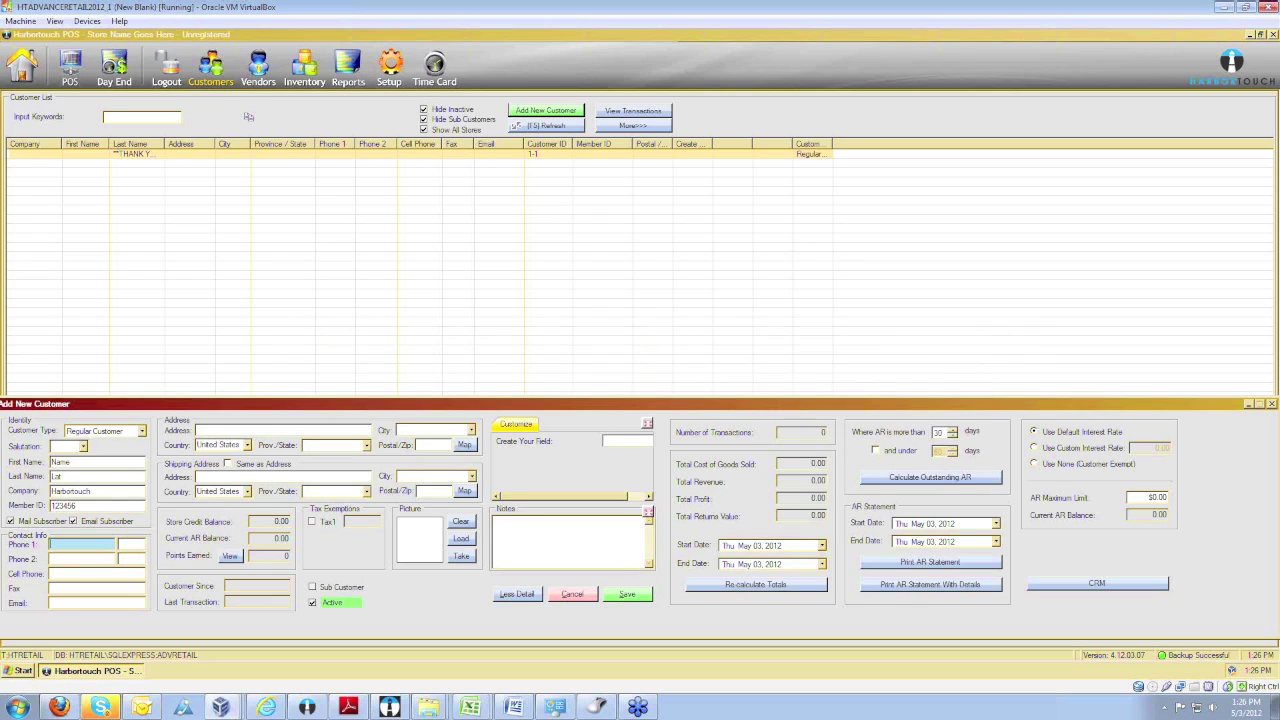
text(610-555-1212)
key(Tab)
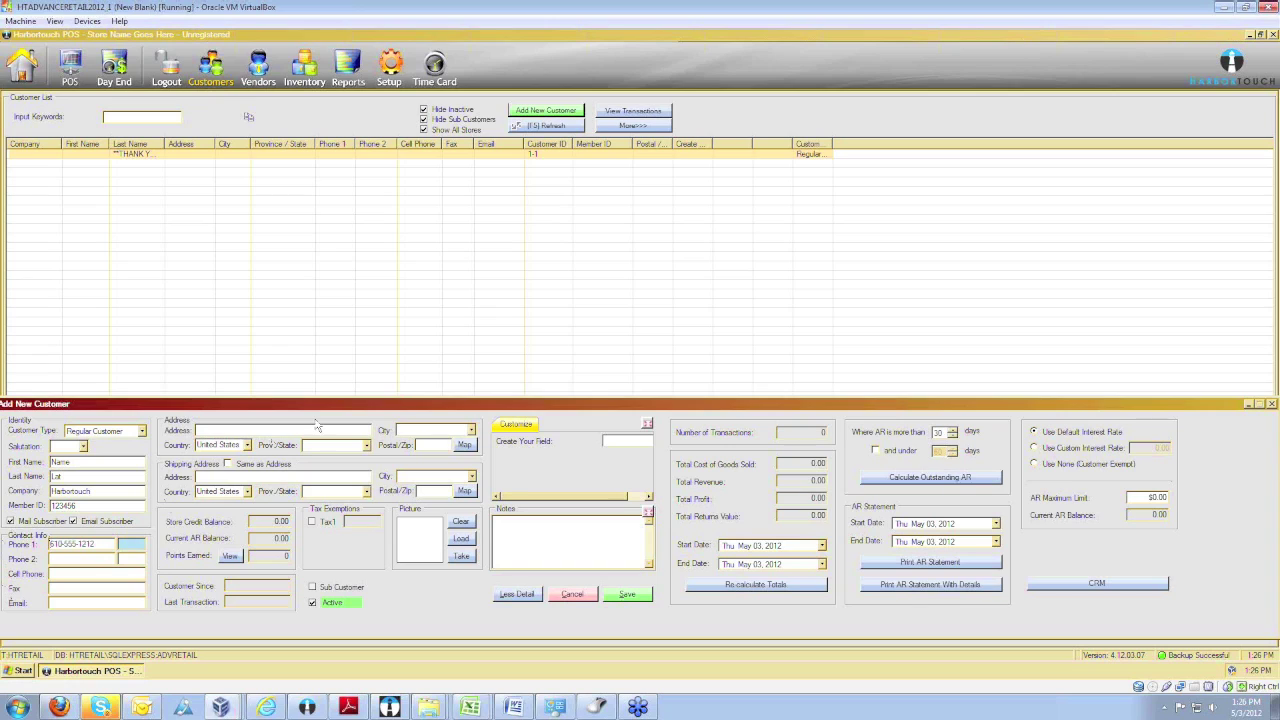
Fill in the street, city, country United States and ZIP, then tick Same as Address.
click(283, 430)
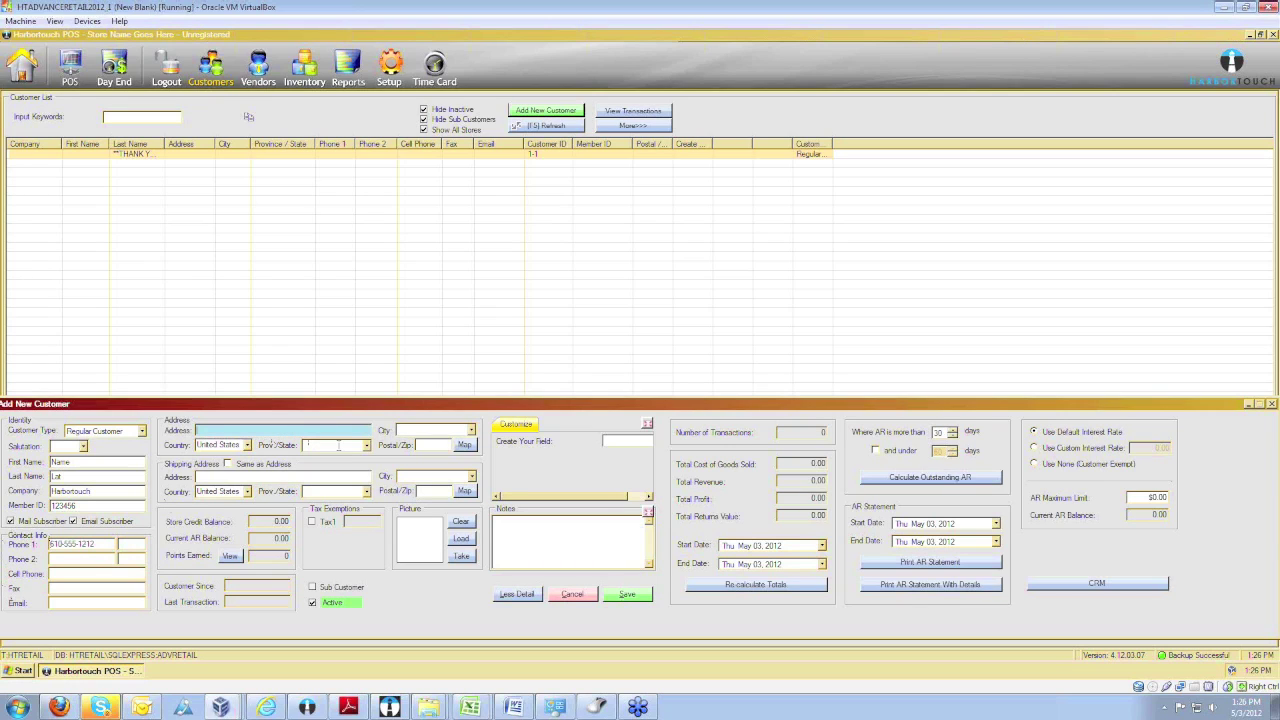
text(1234 st)
key(Tab)
text(Allentow)
key(Tab)
text(P)
text(United St)
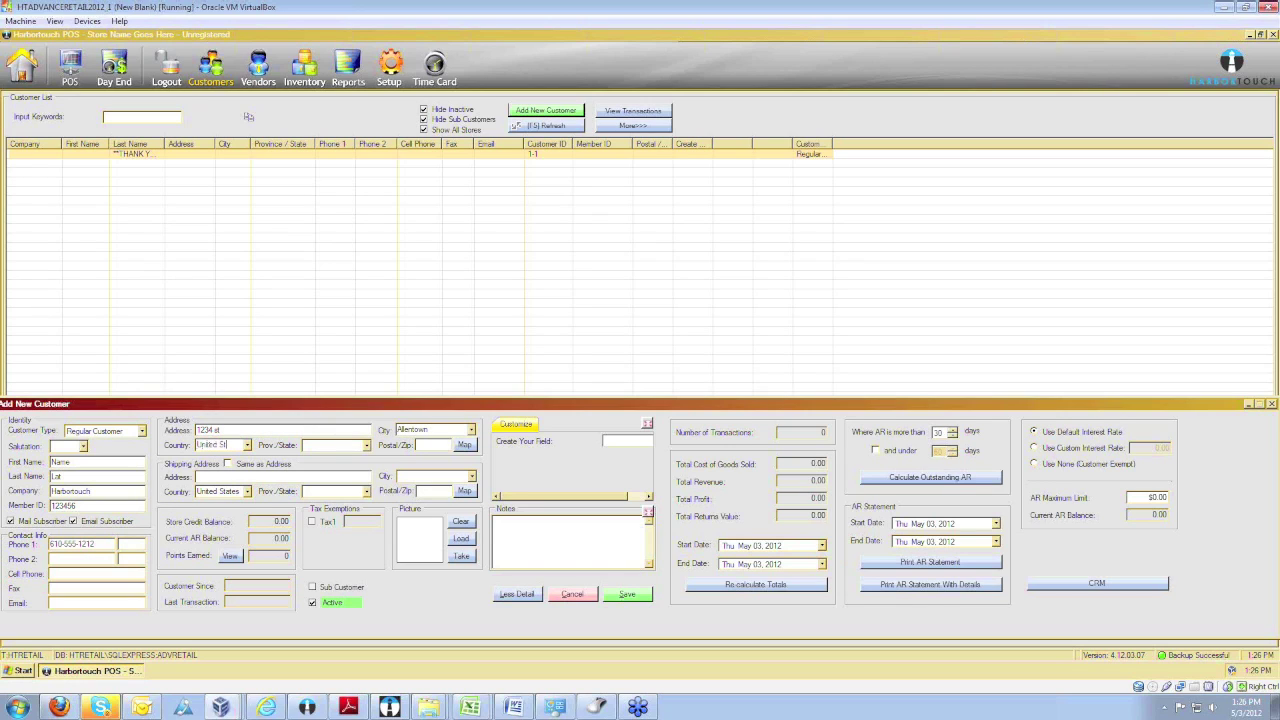
key(Tab)
text(1810)
click(228, 466)
click(228, 466)
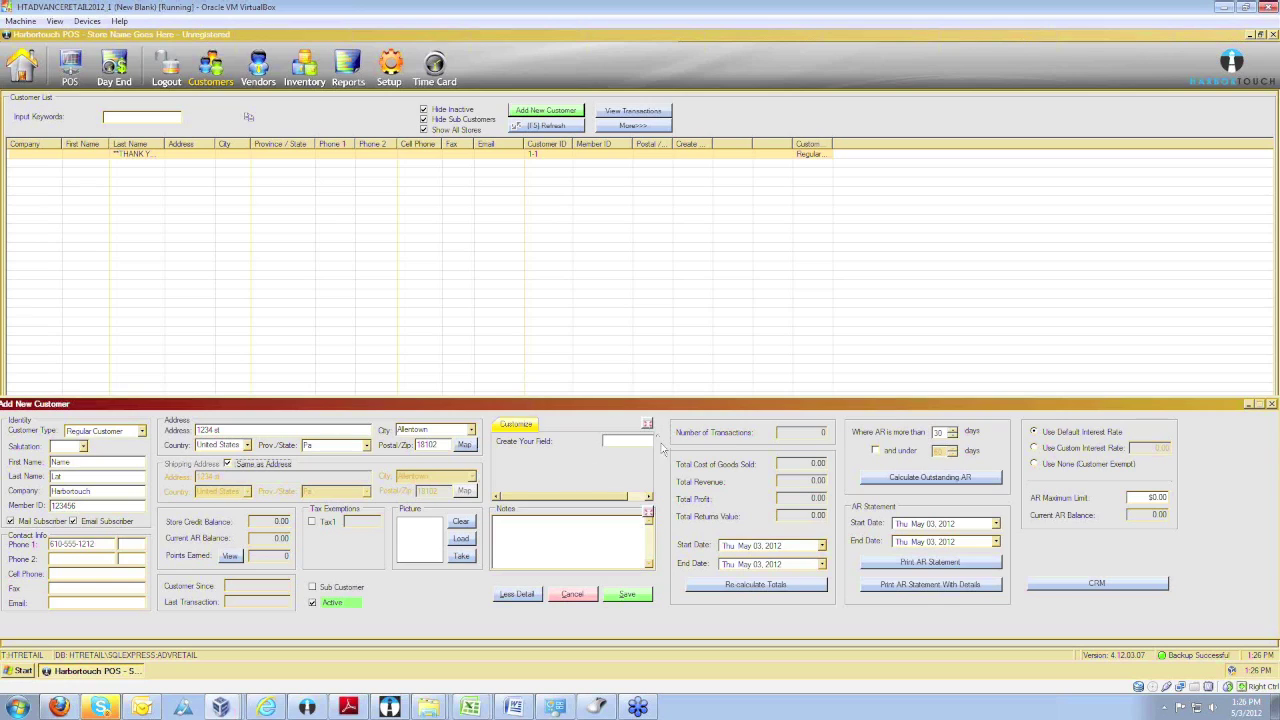
Scroll the Customize panel, click into Notes, and save the customer record.
click(632, 496)
drag(620, 498, 566, 494)
click(523, 529)
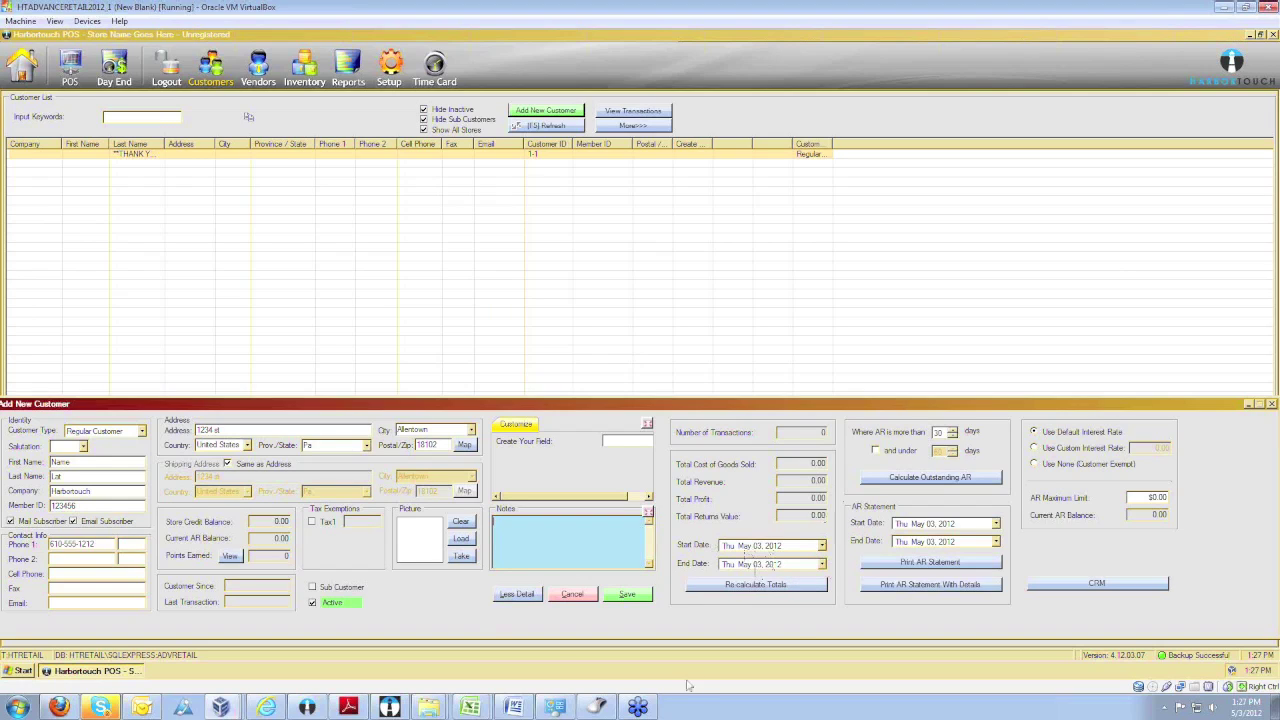
click(628, 596)
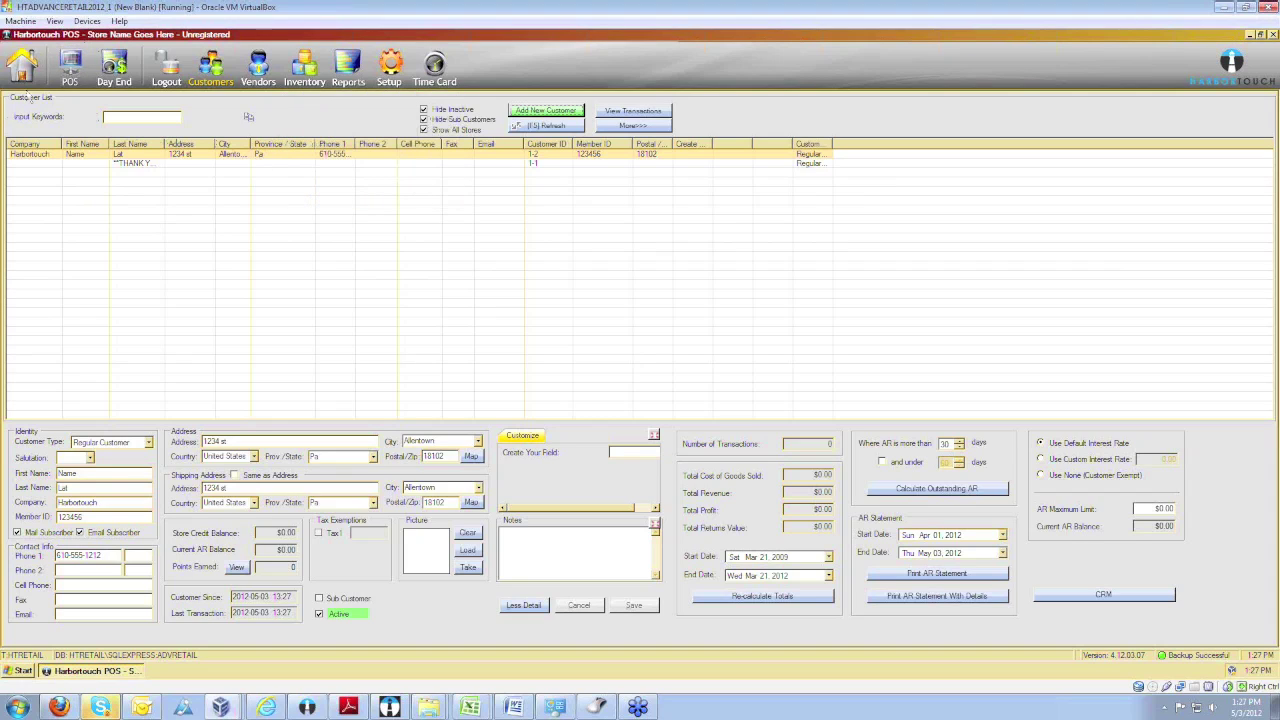
Switch from Customers to the POS register, bringing up its login prompt.
click(71, 66)
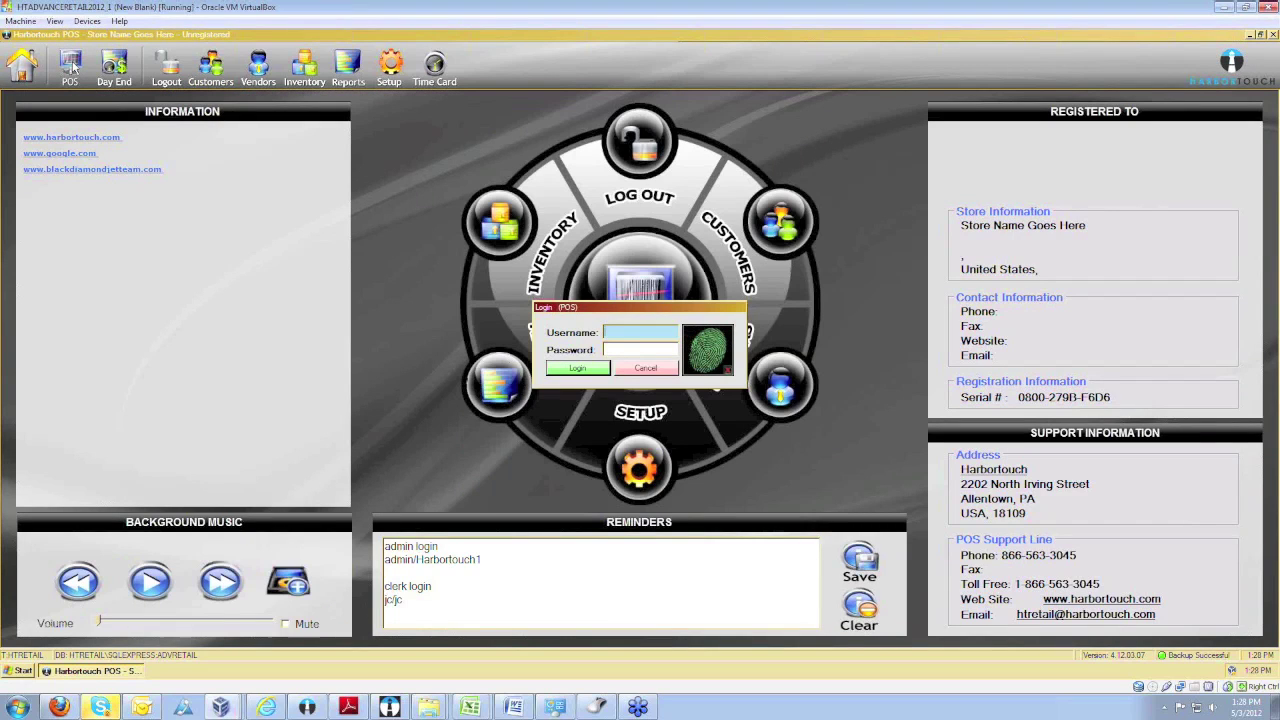
Cancel the first prompt, then log in as admin to reach the $0.00 sales screen.
click(641, 368)
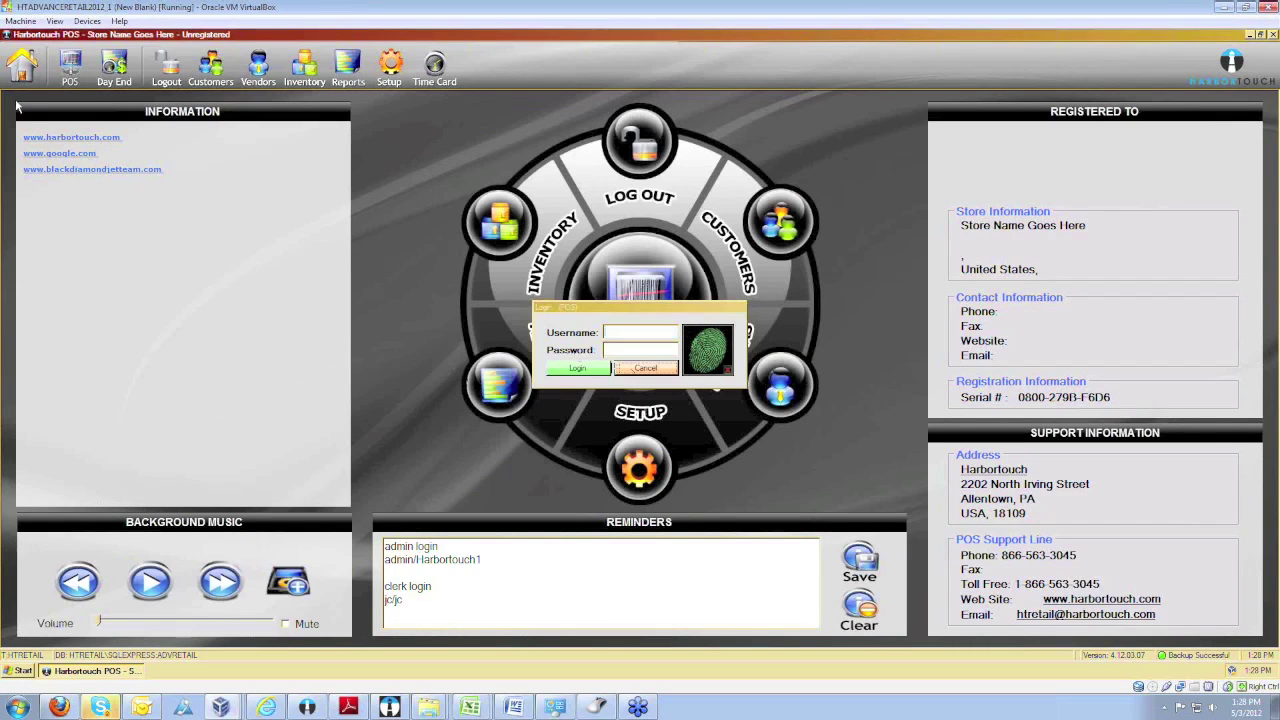
click(30, 60)
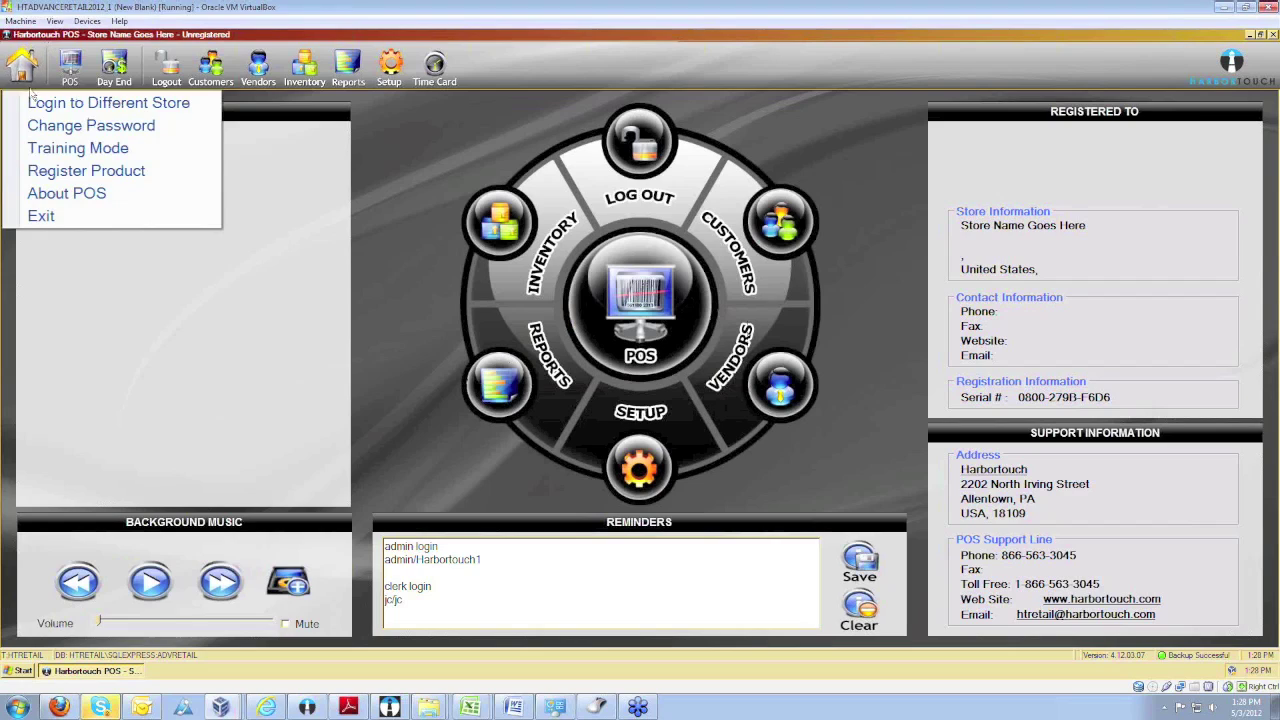
click(30, 60)
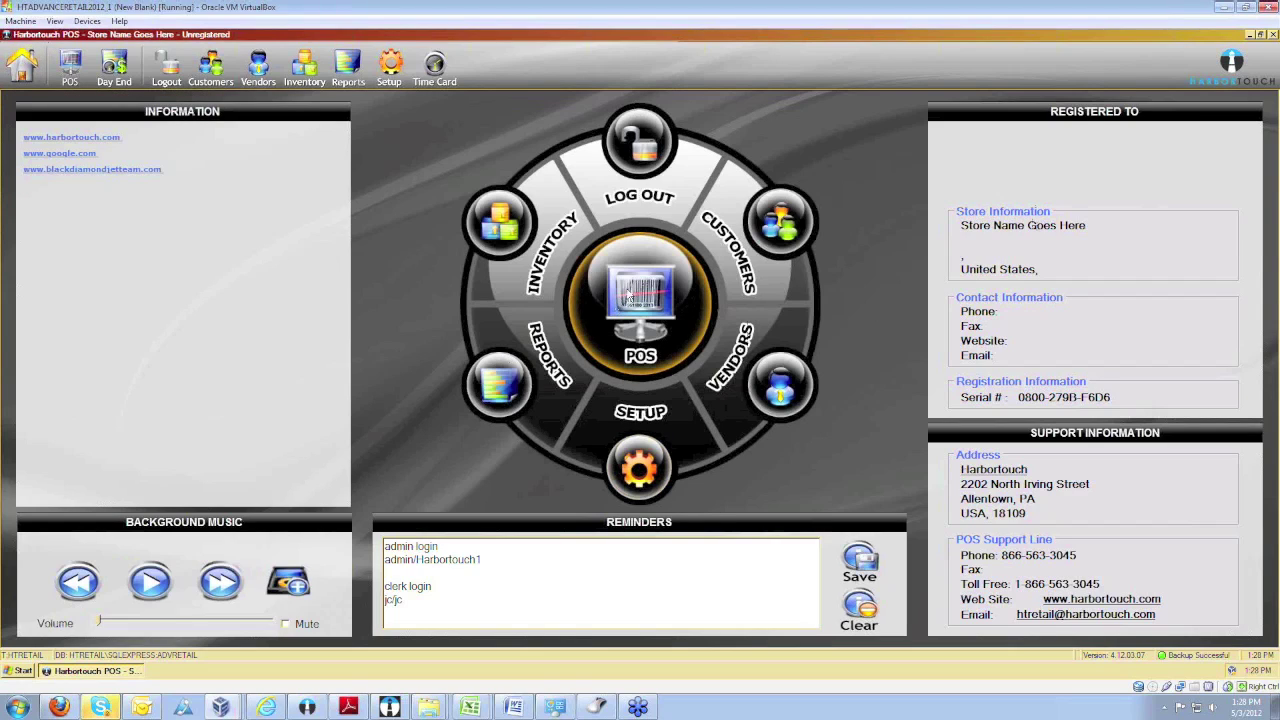
click(615, 294)
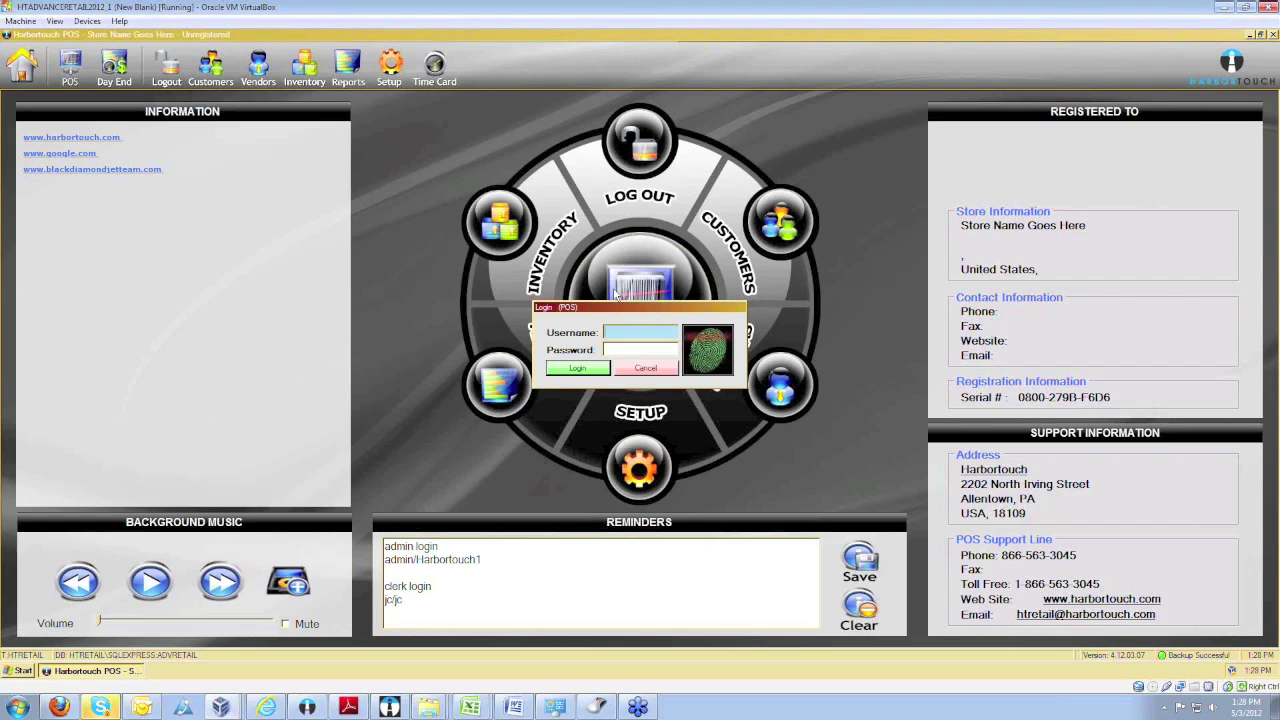
key(Tab)
text(Harbort)
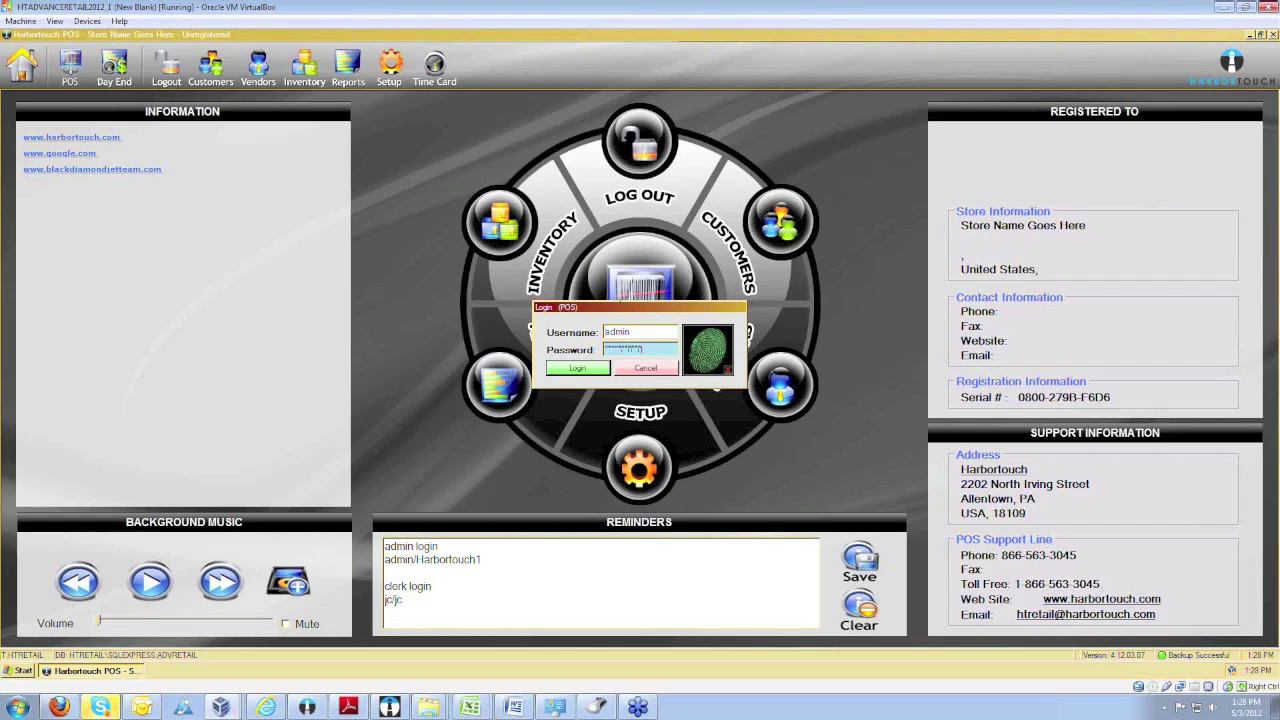
key(Return)
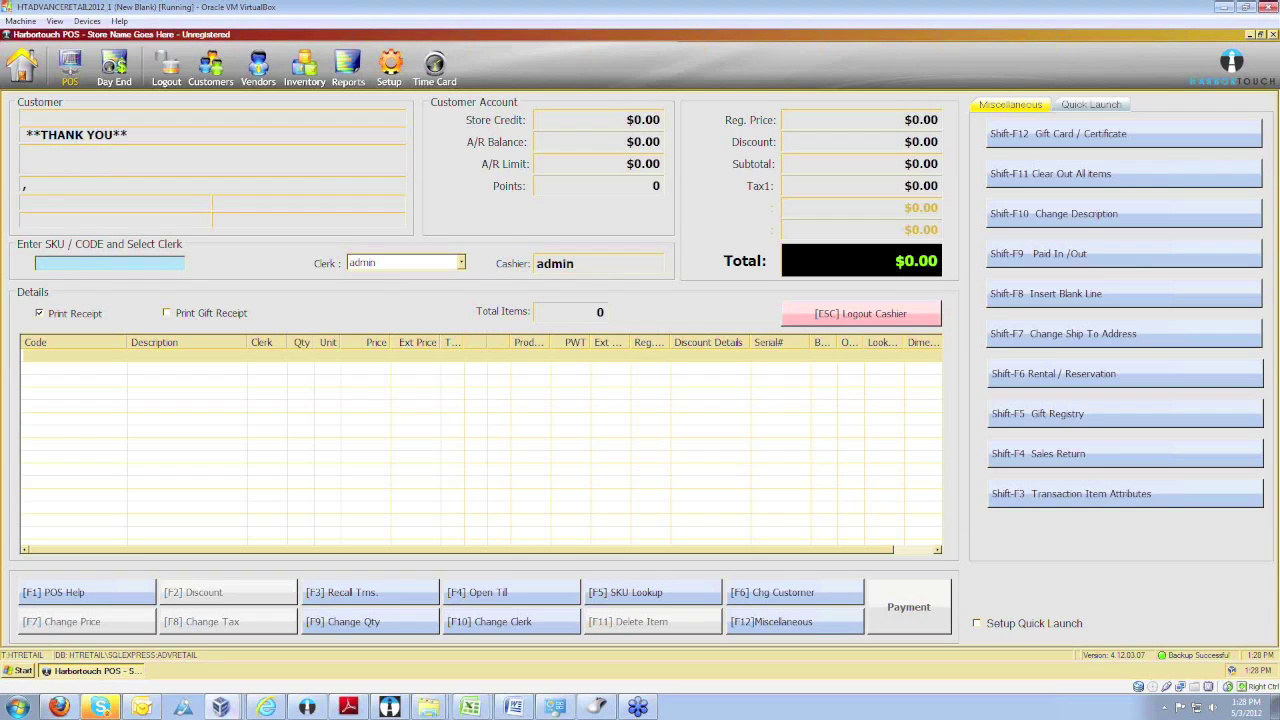
Add the Tennis Shoes SKU at $65.00 for a $71.50 total, then open SKU Lookup.
text(de)
key(Return)
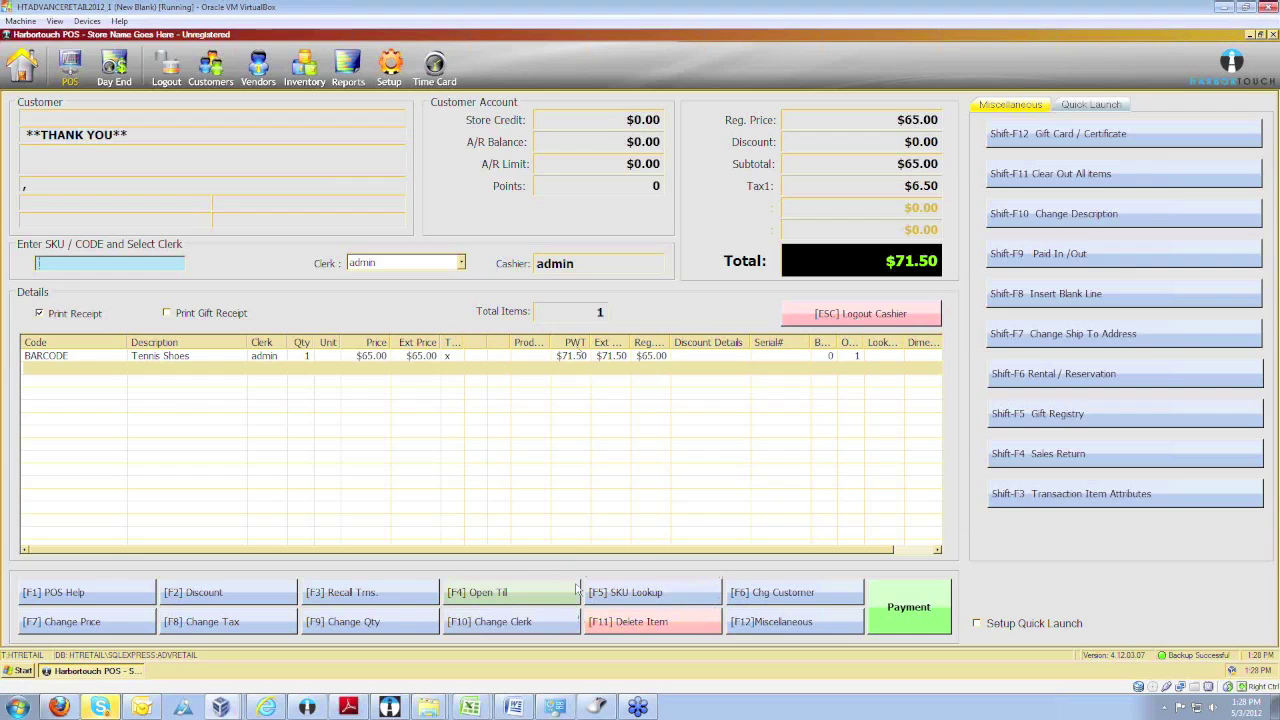
click(655, 602)
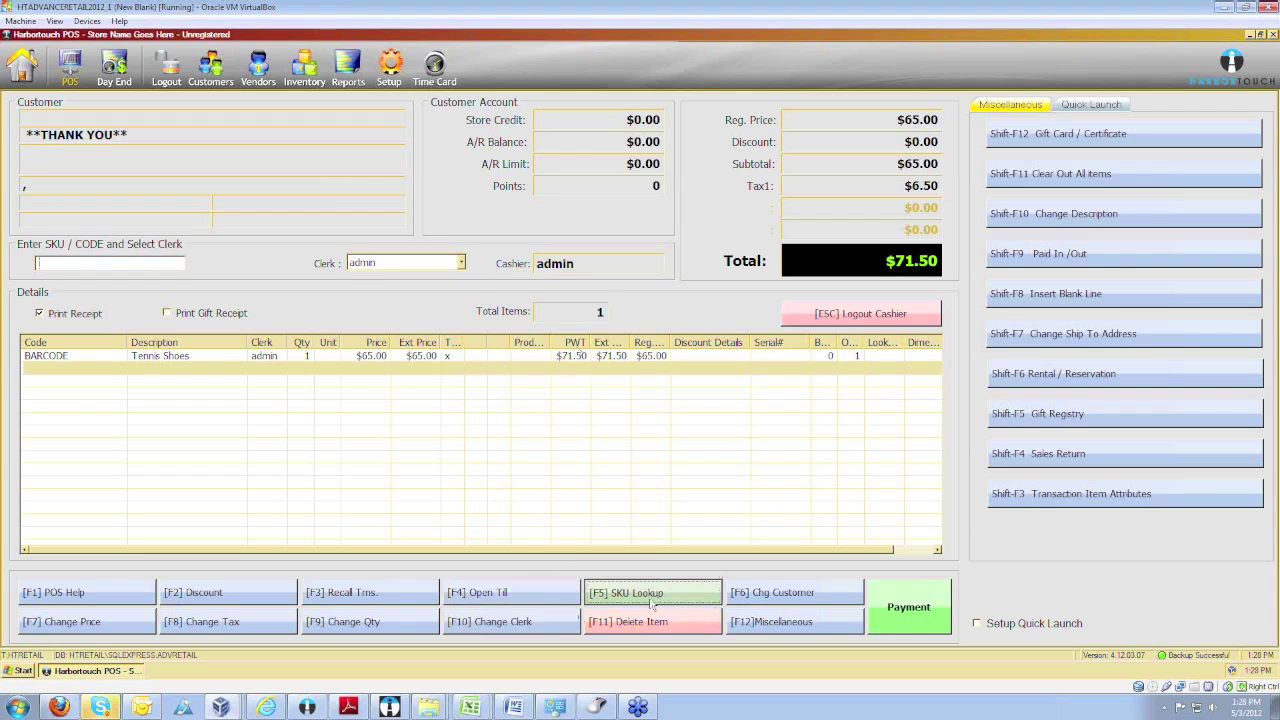
Filter SKU Lookup by 'Tennis' and add MONKEY W/BLUE STRIPE to the sale.
scroll(192, 231, down, 10)
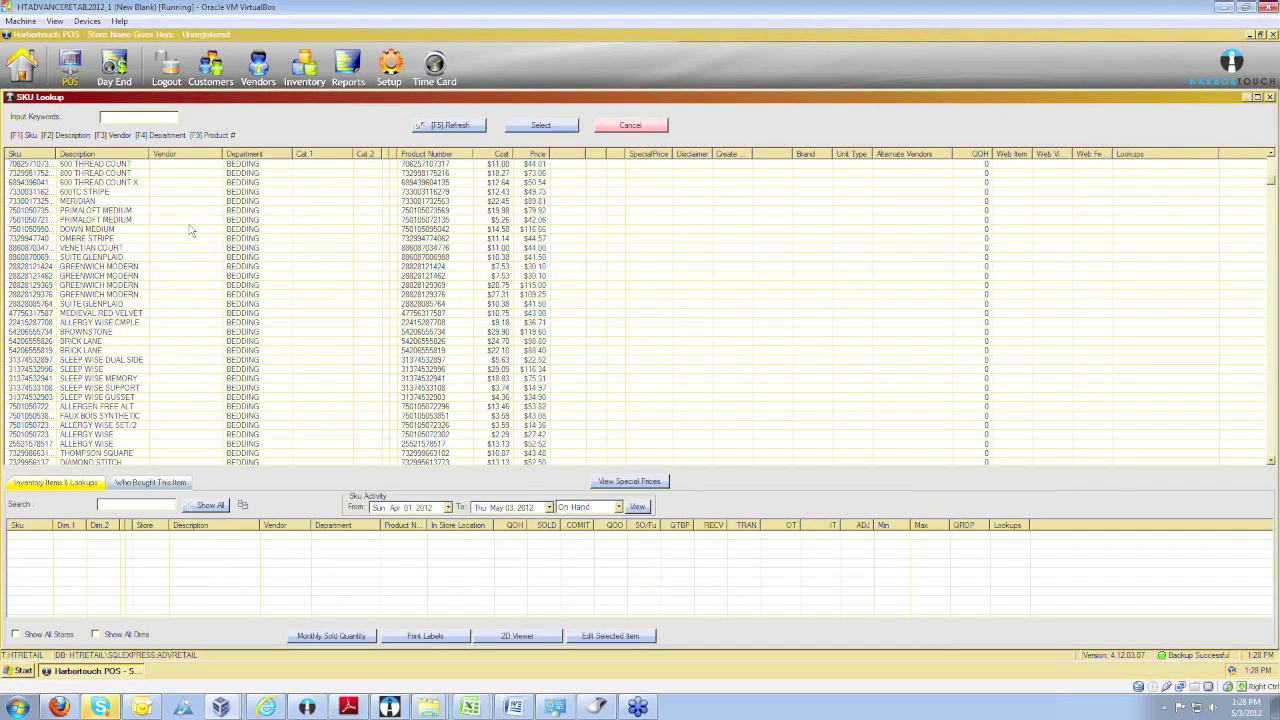
scroll(192, 231, up, 3)
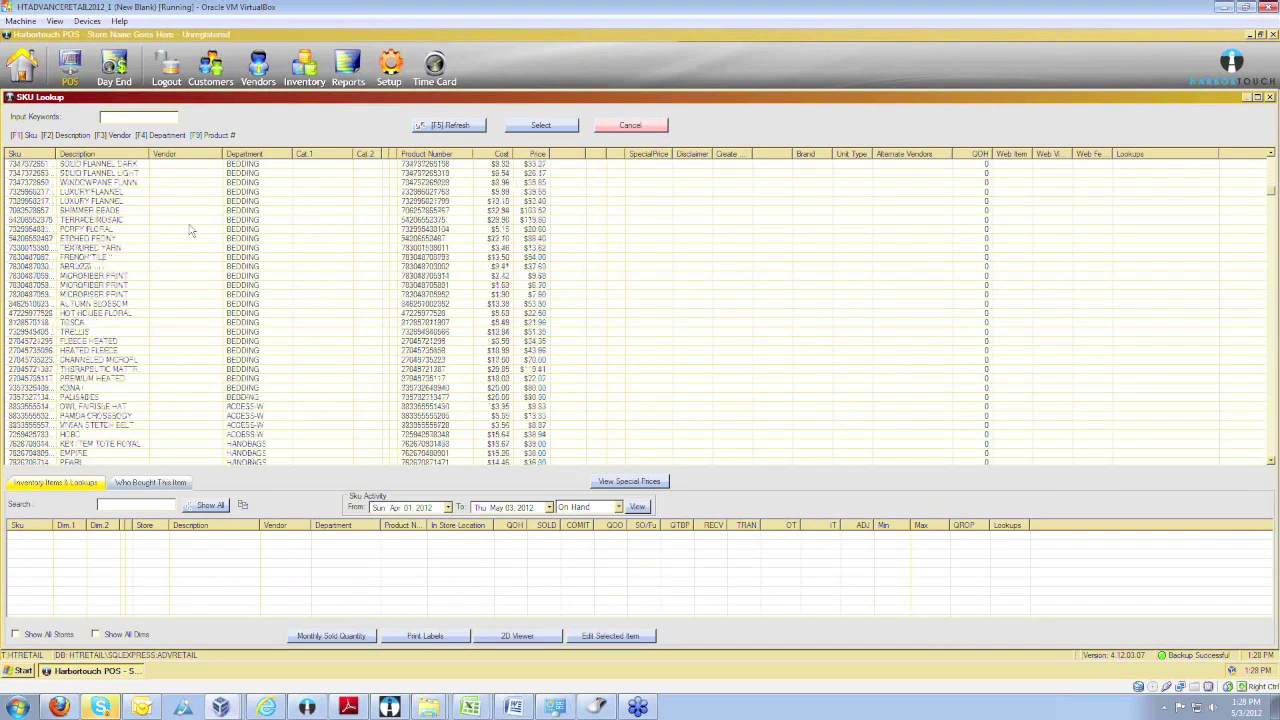
scroll(192, 231, up, 10)
scroll(192, 231, up, 3)
text(Tennis)
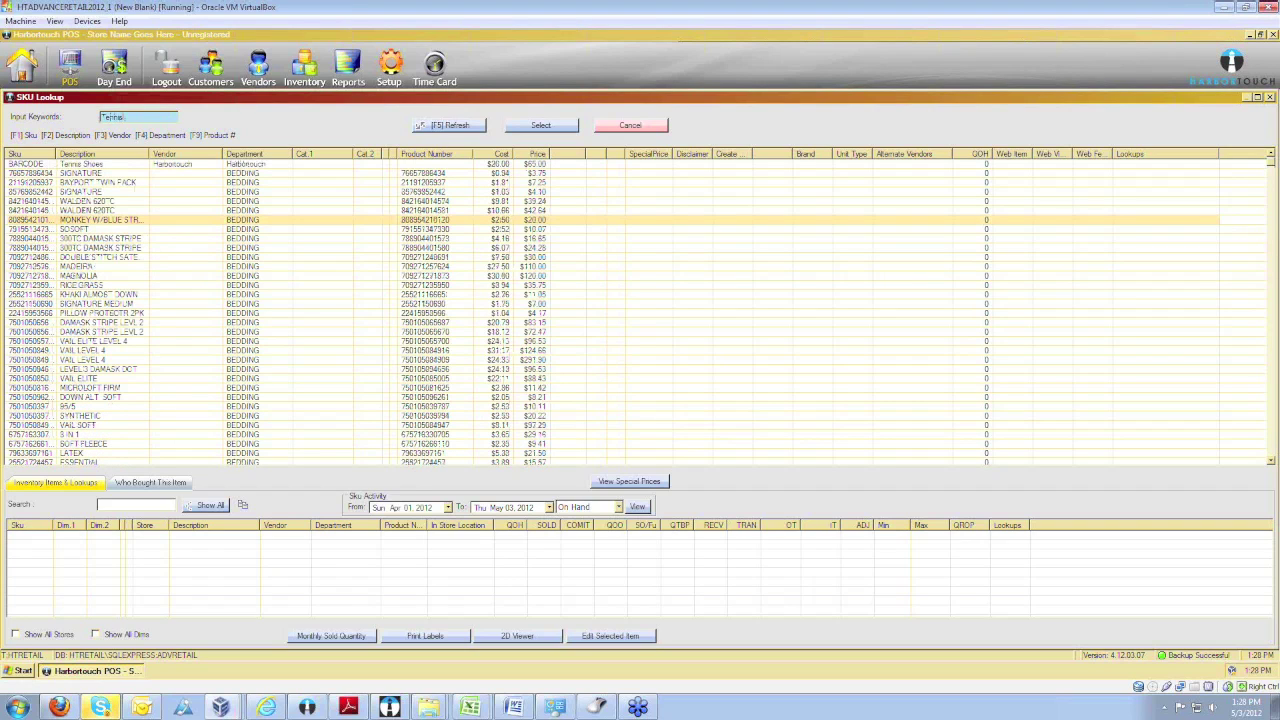
key(Return)
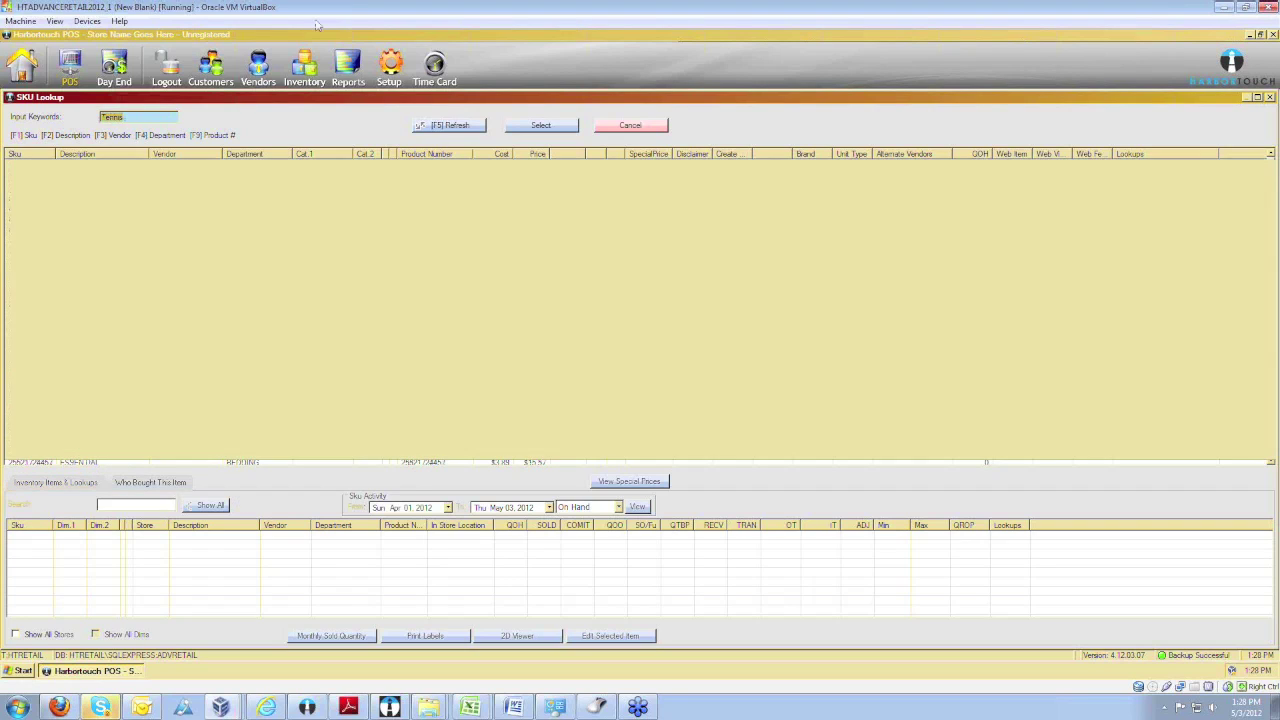
double_click(150, 154)
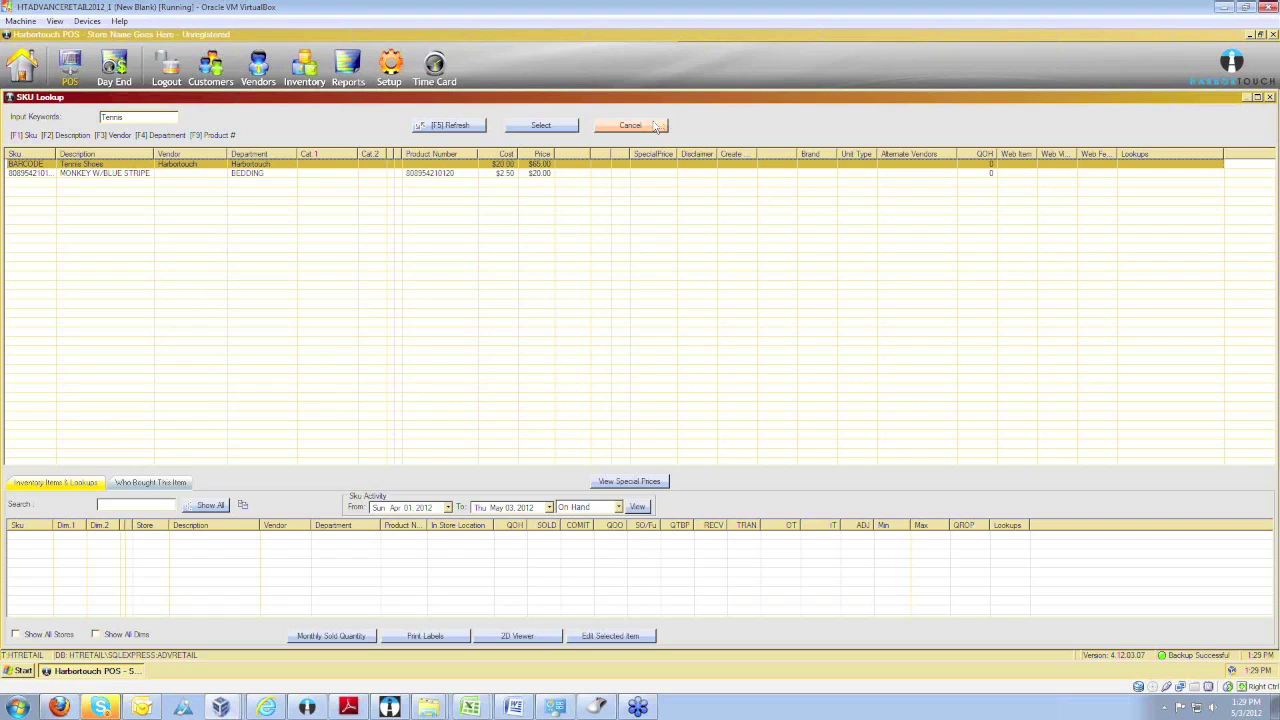
click(88, 174)
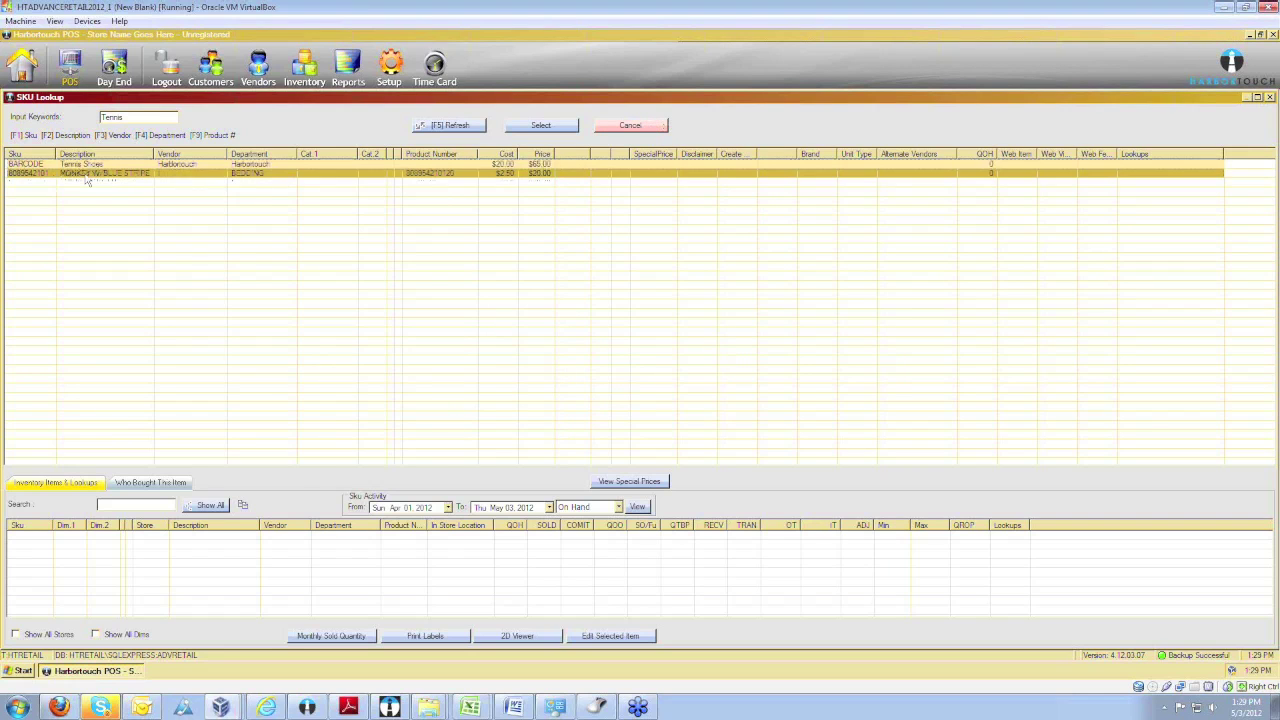
double_click(88, 176)
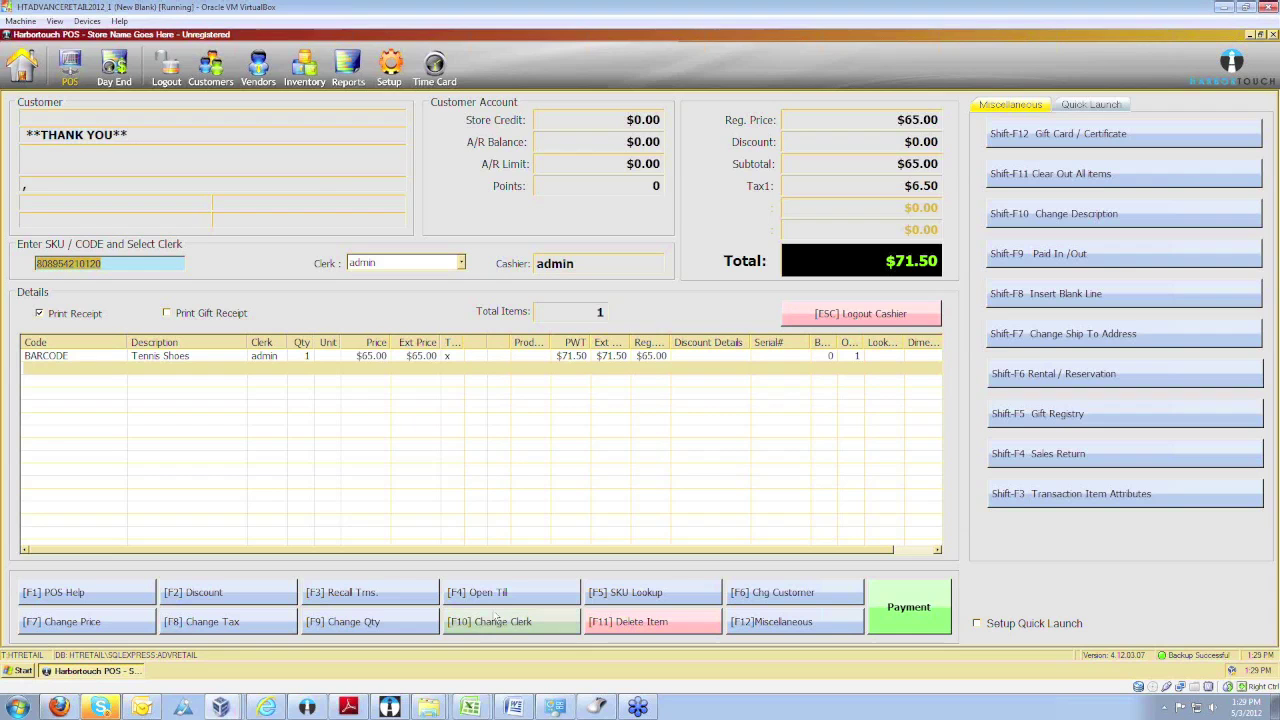
Add MAGNOLIA and VAIL LEVEL 4 from the lookup list, totaling $336.16.
click(638, 592)
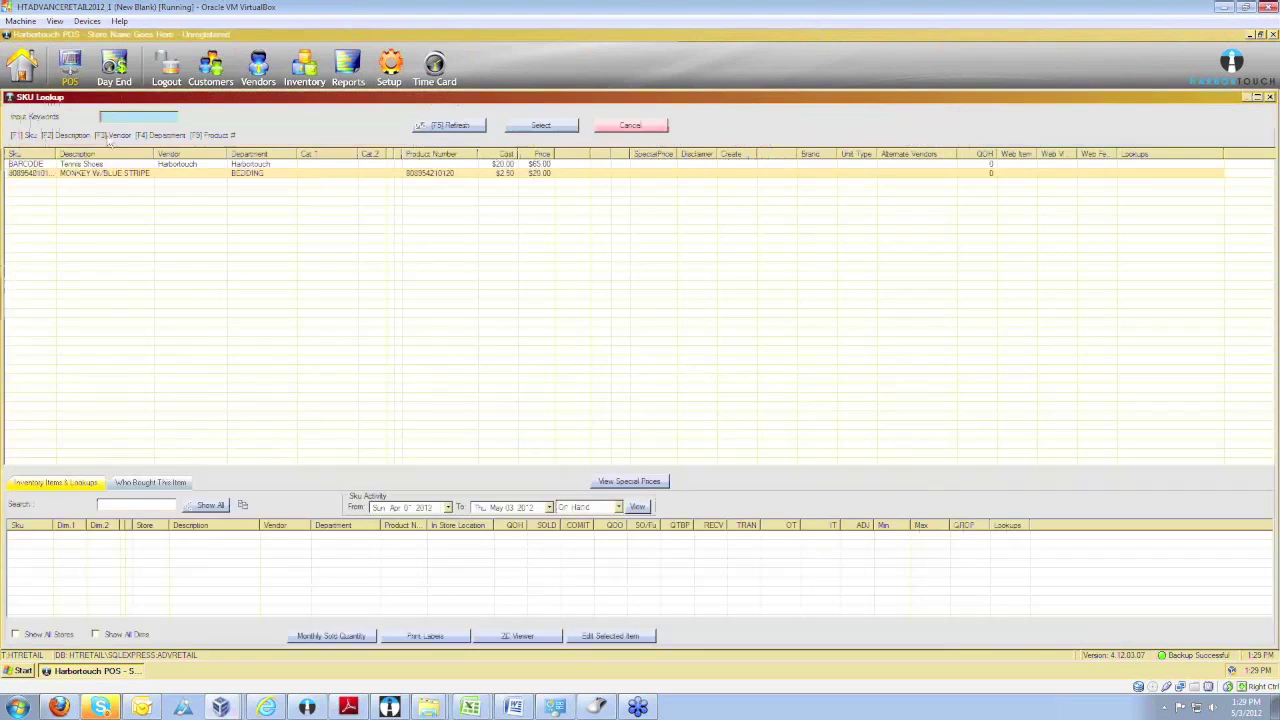
click(446, 130)
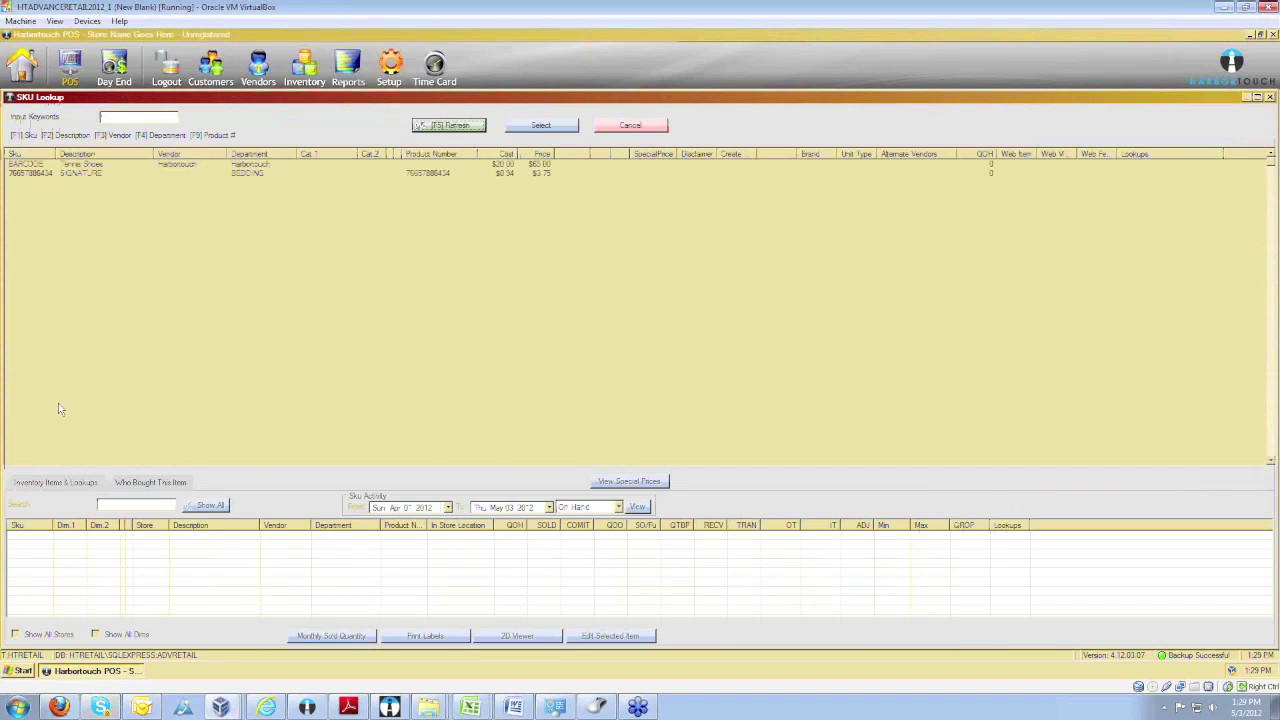
key(Escape)
key(Return)
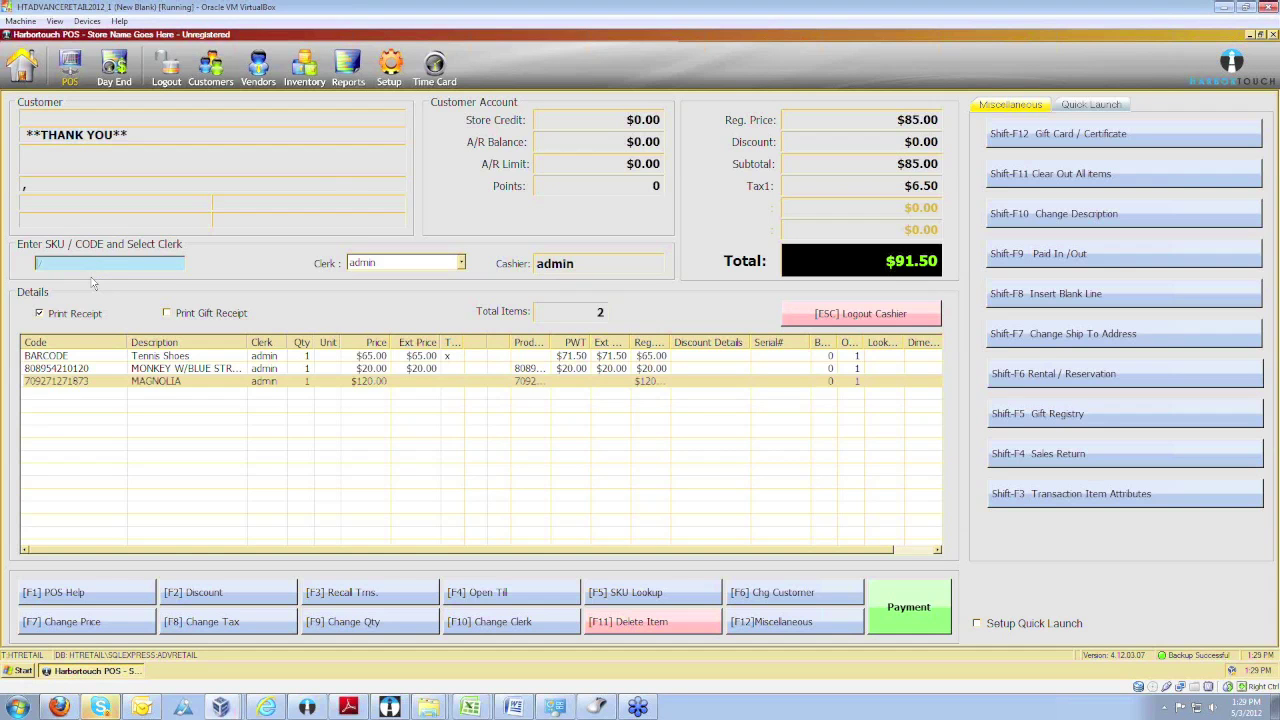
click(628, 596)
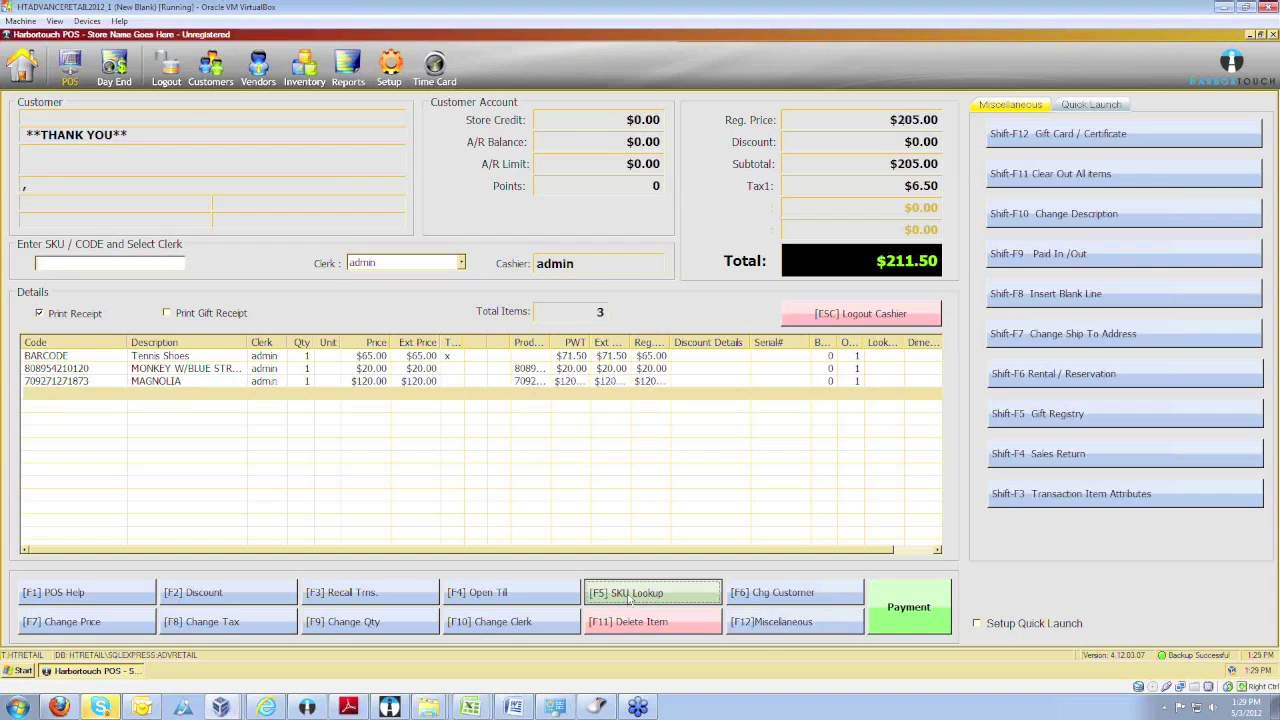
double_click(215, 352)
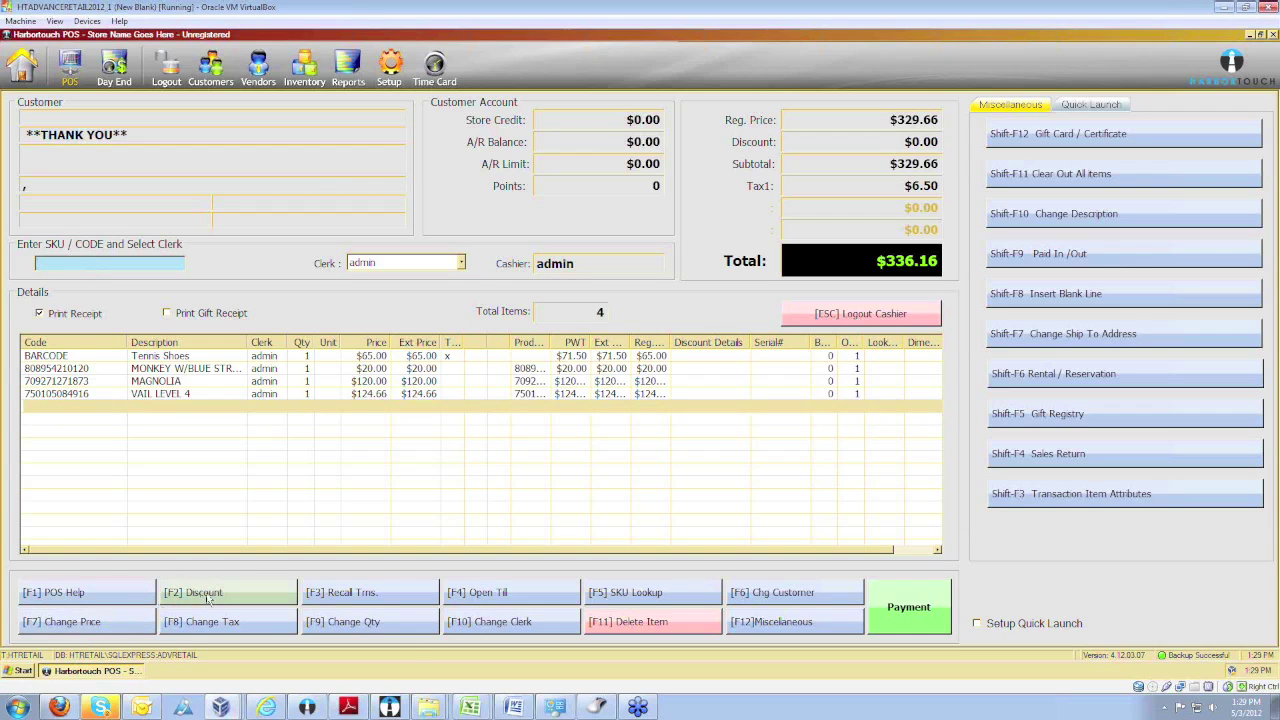
Give VAIL LEVEL 4 a 10% discount ($112.19), dropping the total to $323.69.
click(183, 600)
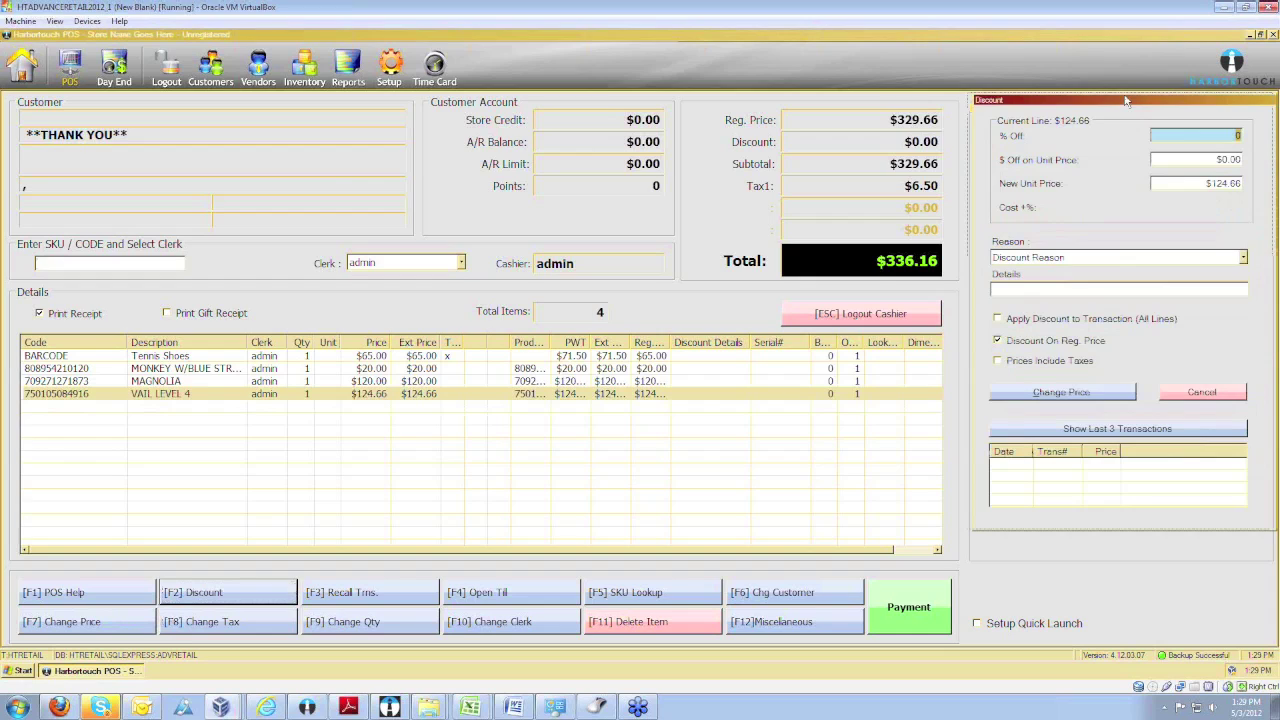
drag(1076, 97, 1064, 94)
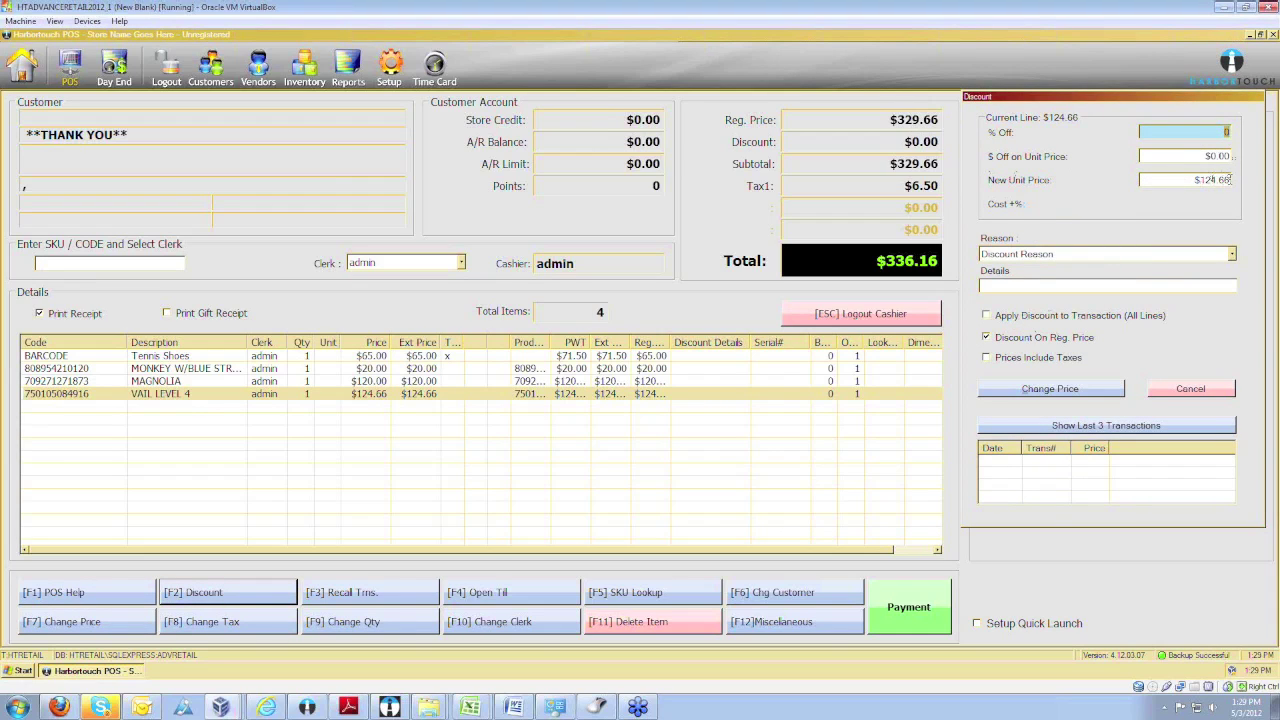
click(1092, 256)
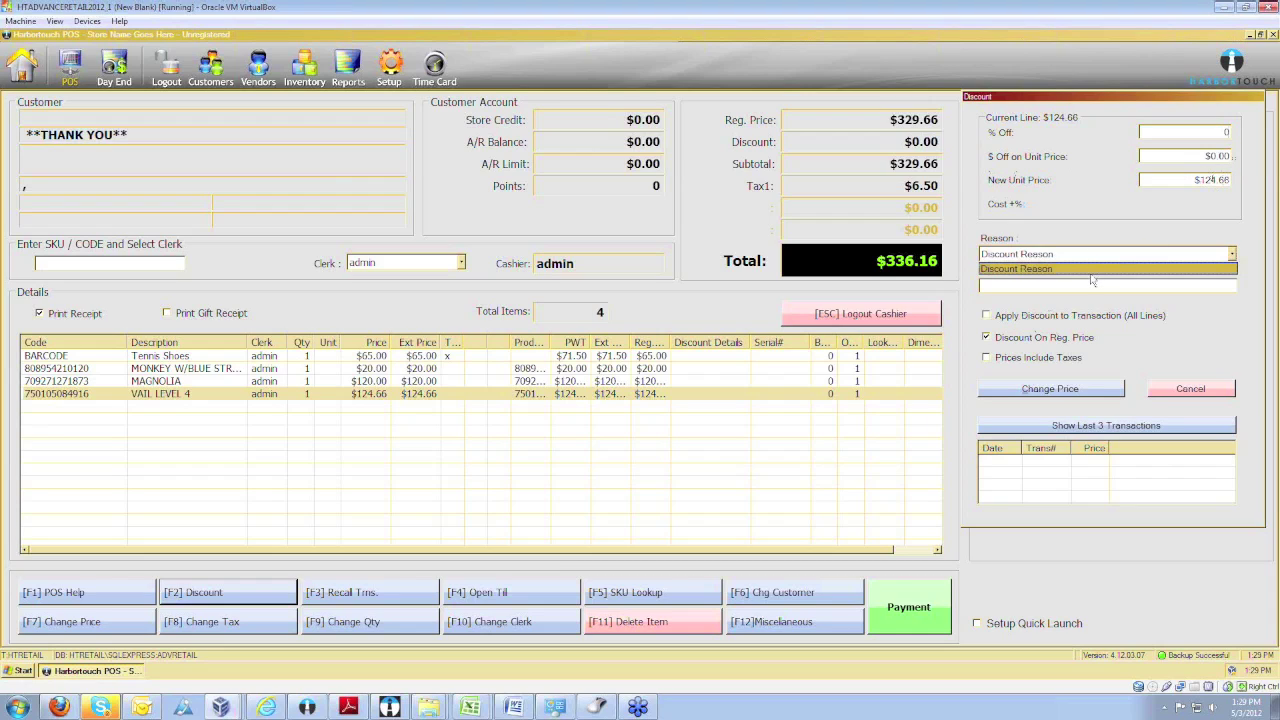
click(1023, 283)
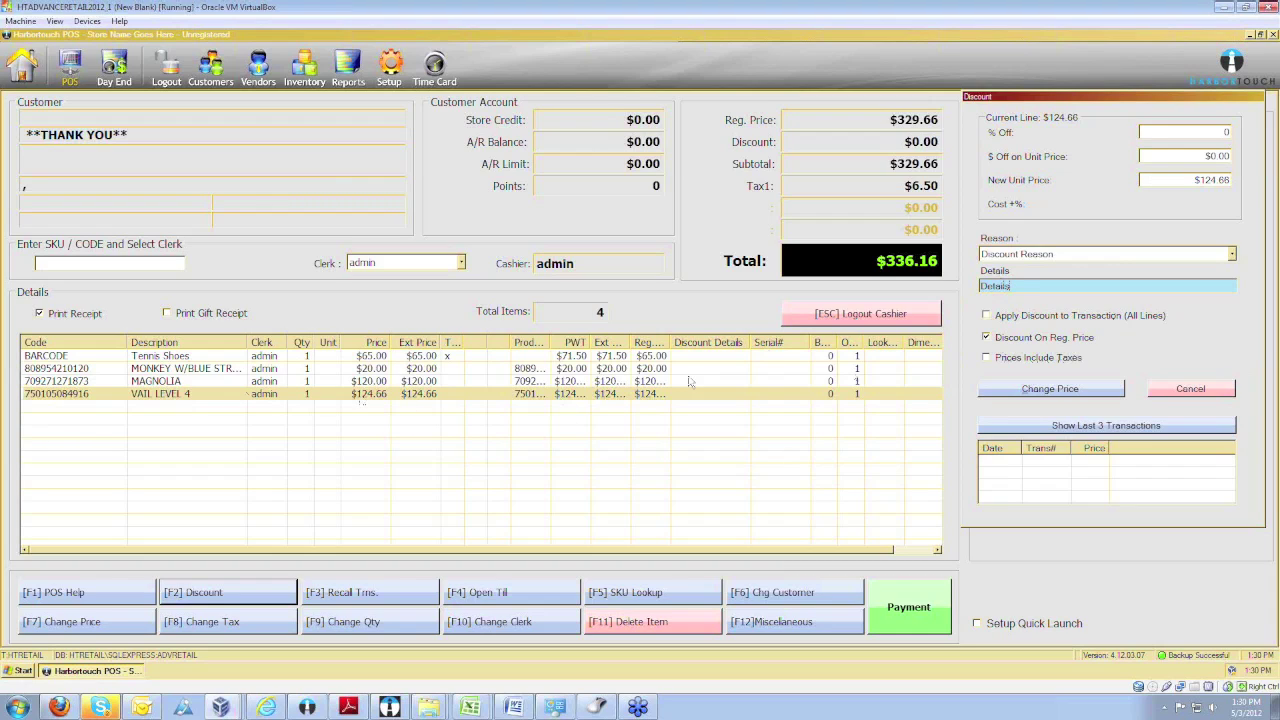
click(1189, 131)
text(10)
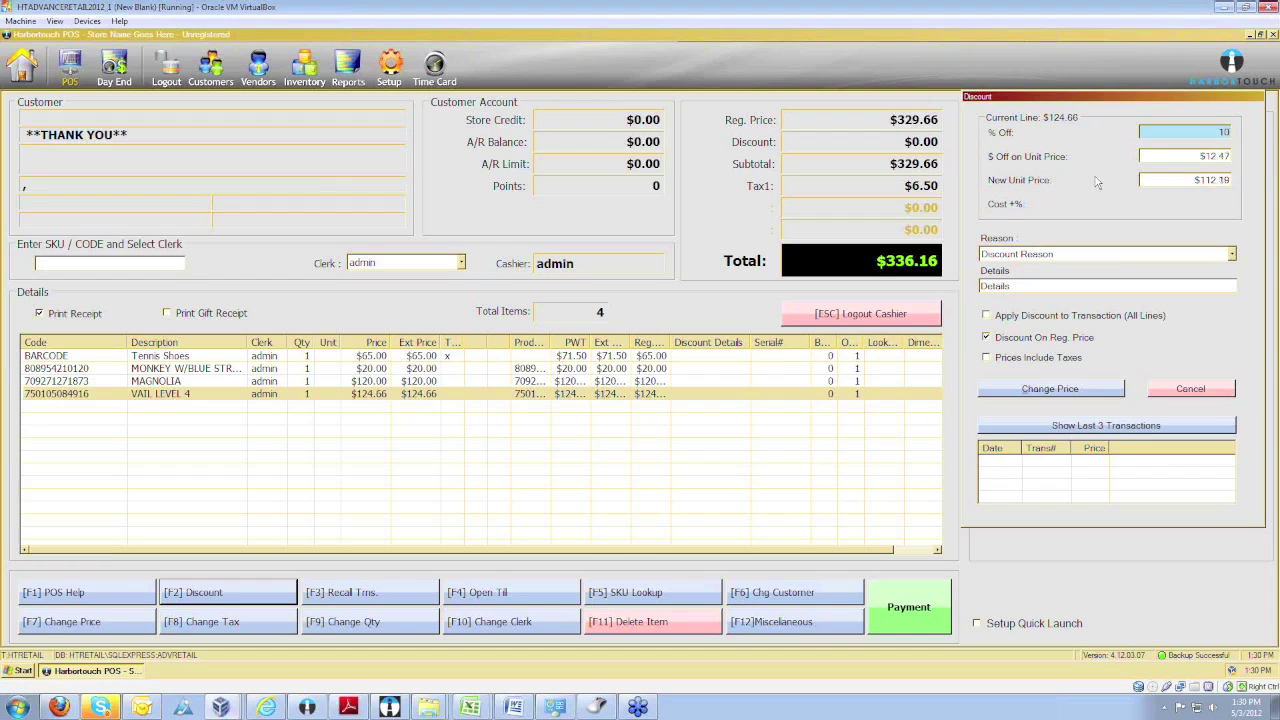
click(1036, 392)
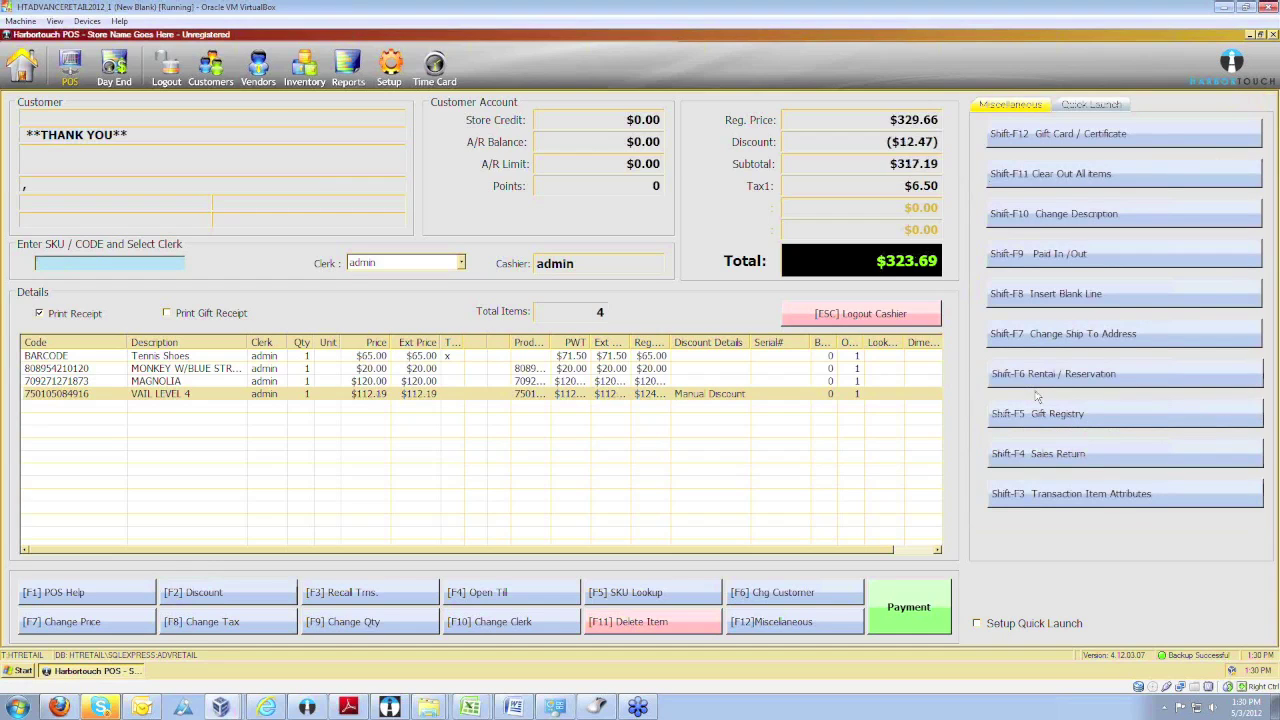
click(190, 622)
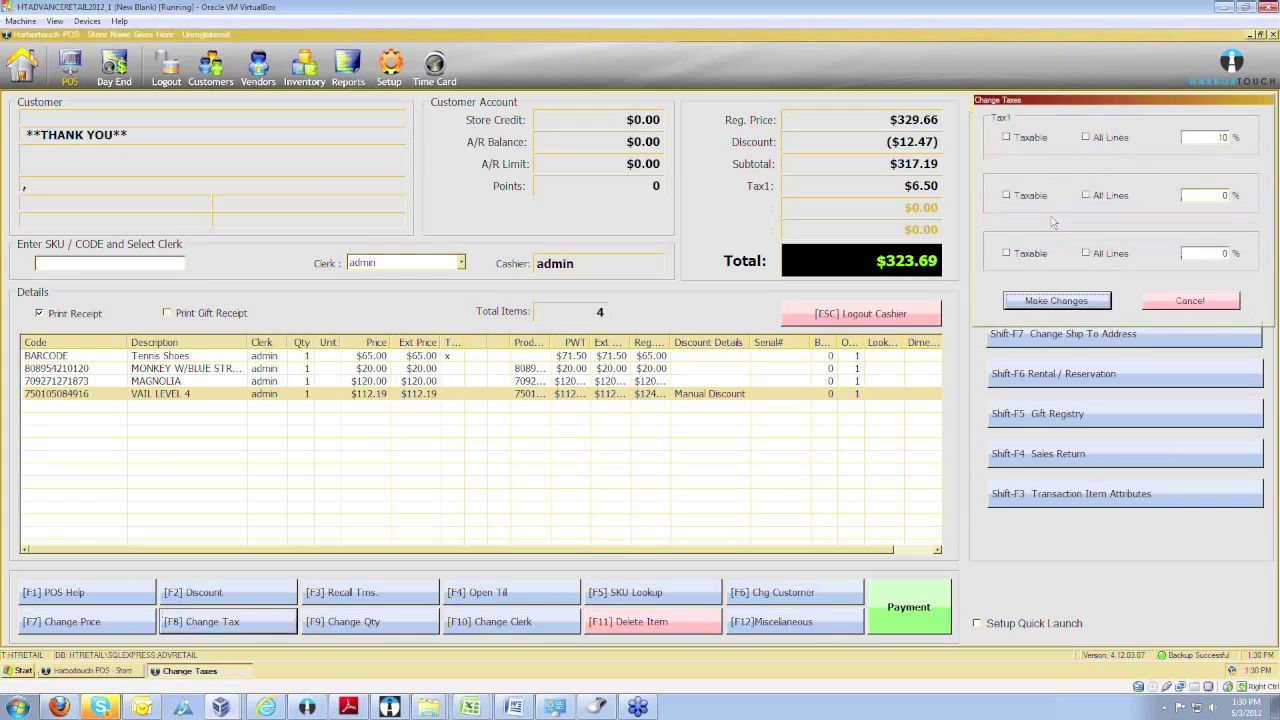
Close tax settings unchanged at $6.50, find no recallable transactions, then show the F12 Miscellaneous functions.
click(1191, 302)
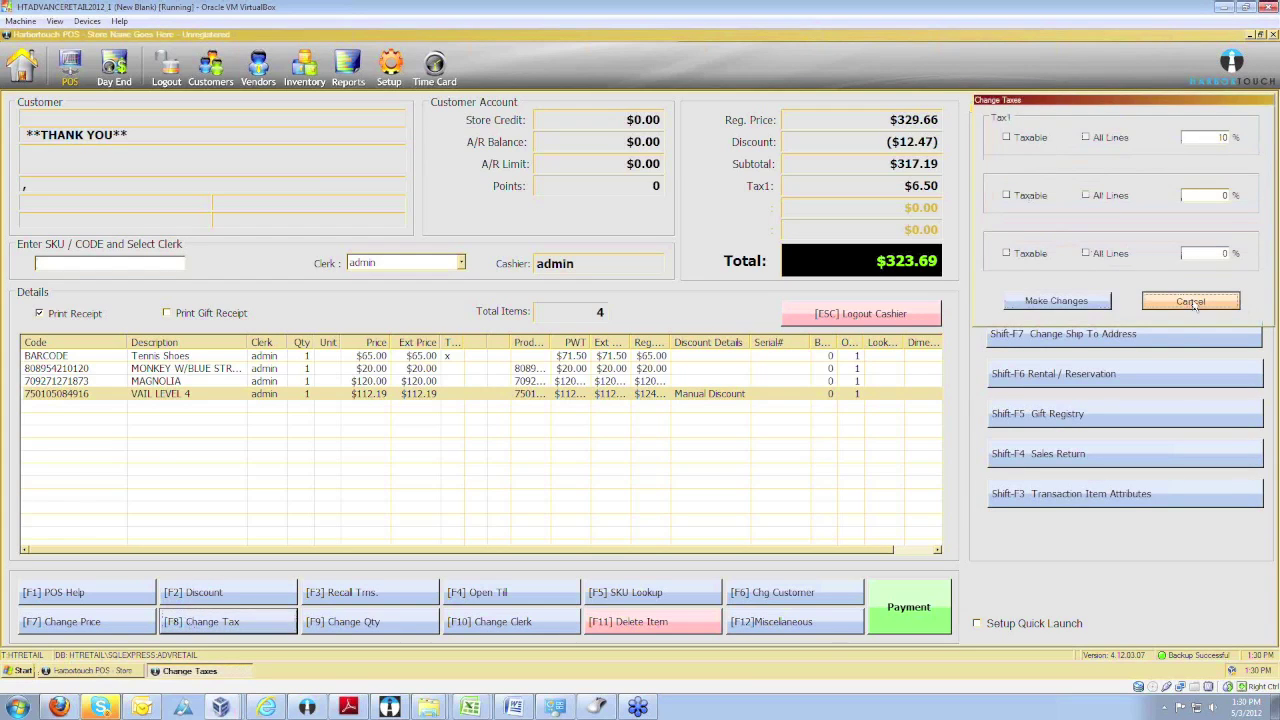
click(357, 596)
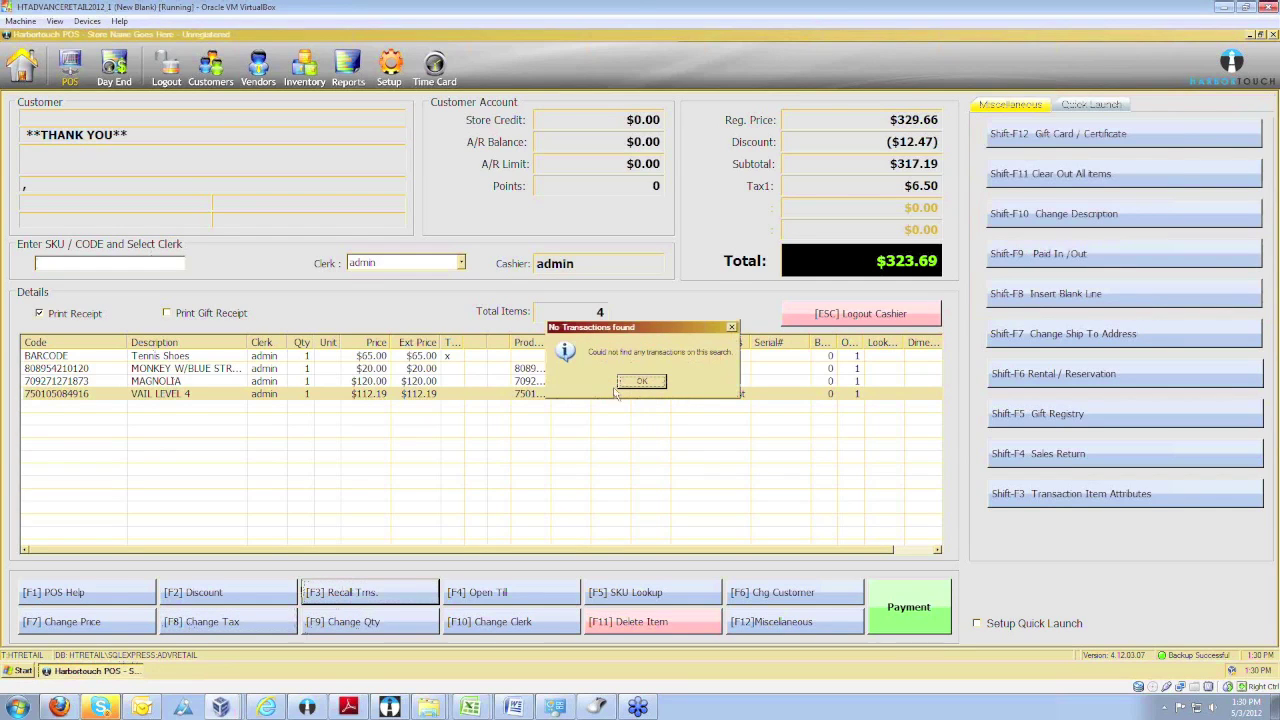
click(643, 380)
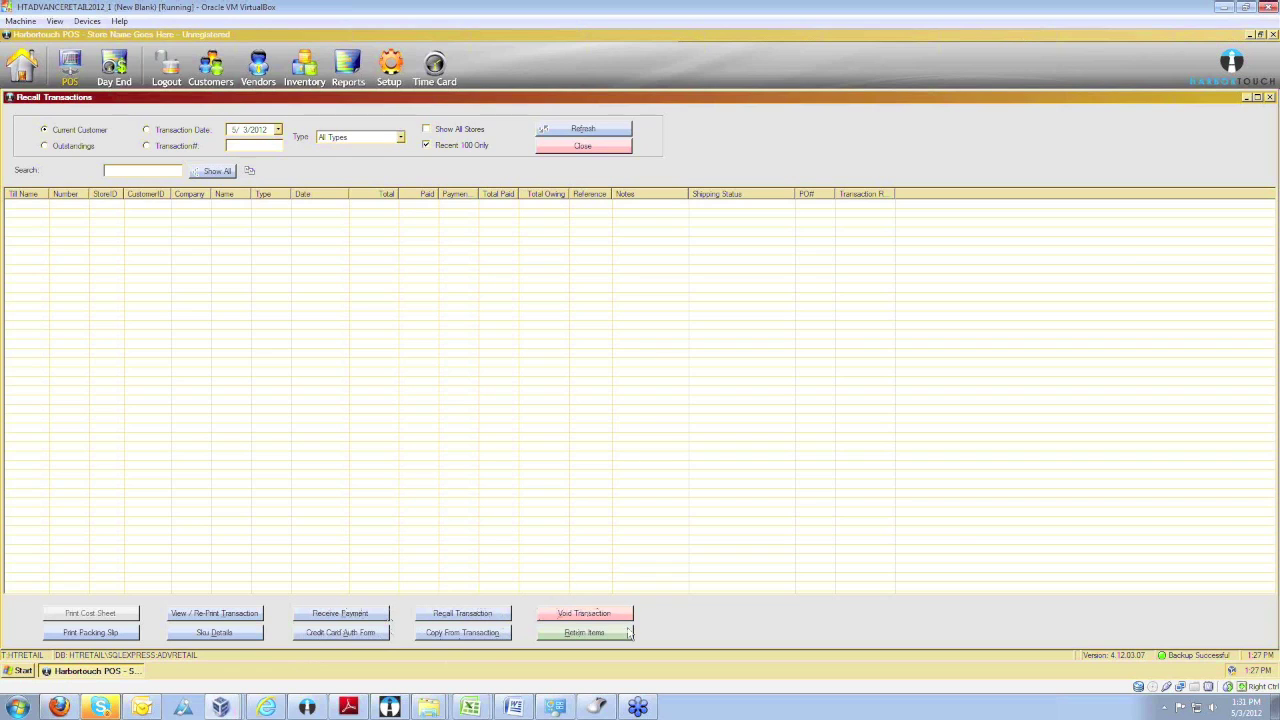
click(583, 146)
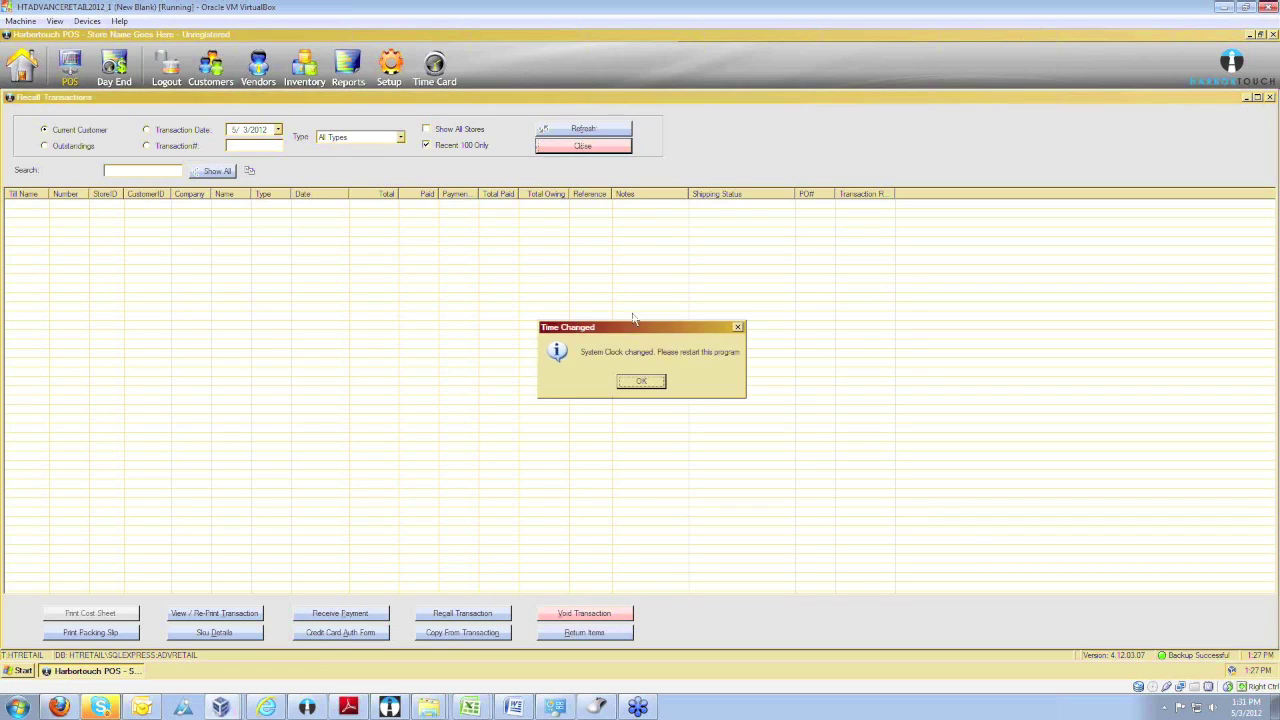
click(640, 384)
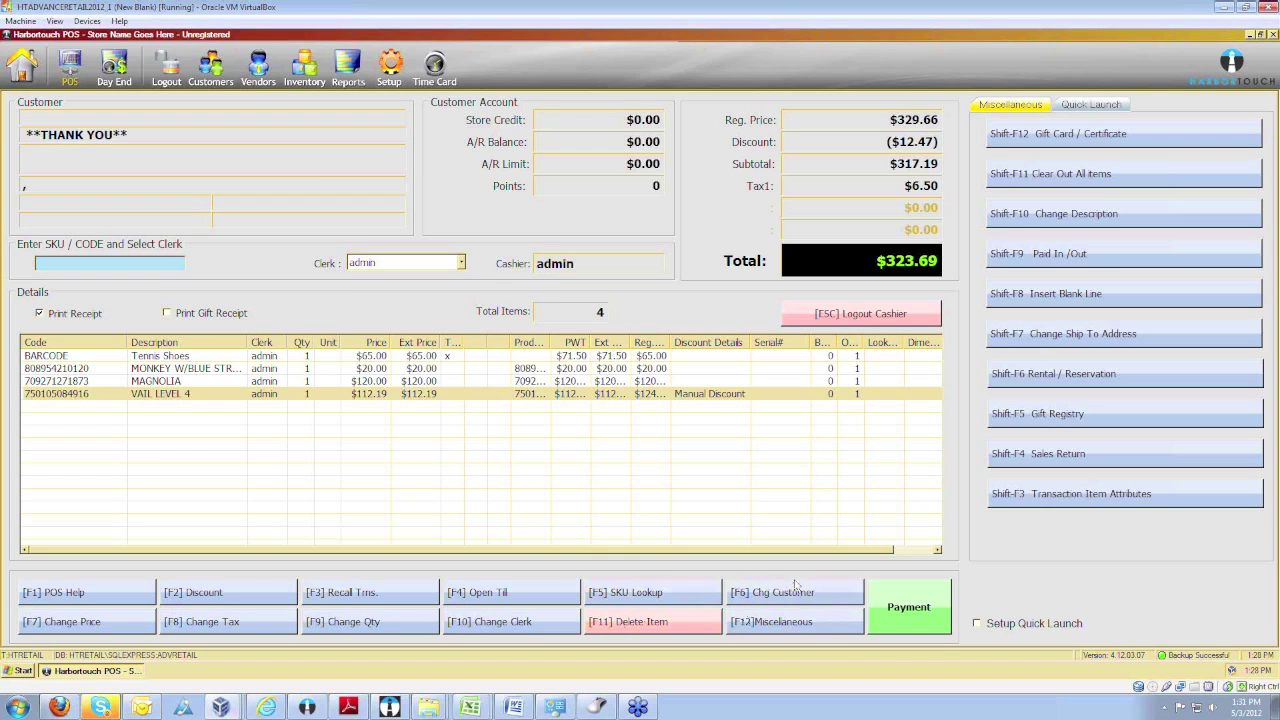
click(779, 628)
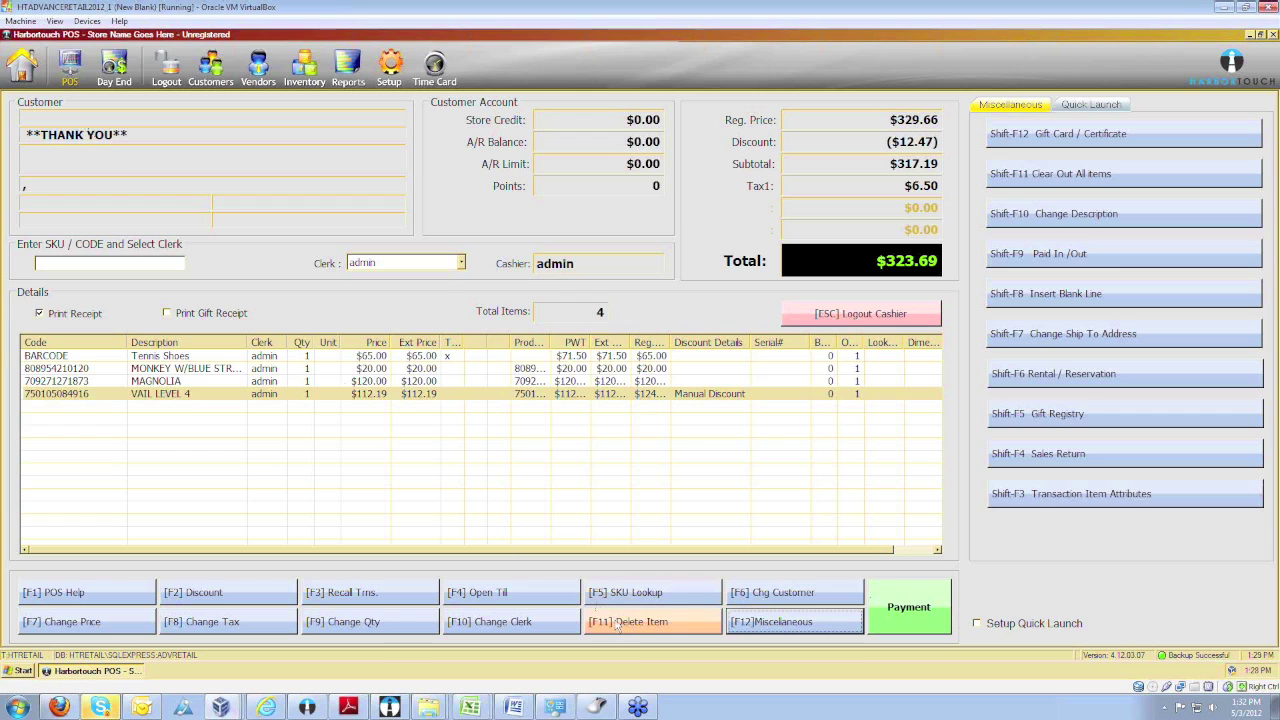
Attach the Harbortouch customer via Chg Customer and begin payment for the $323.69 sale.
click(754, 603)
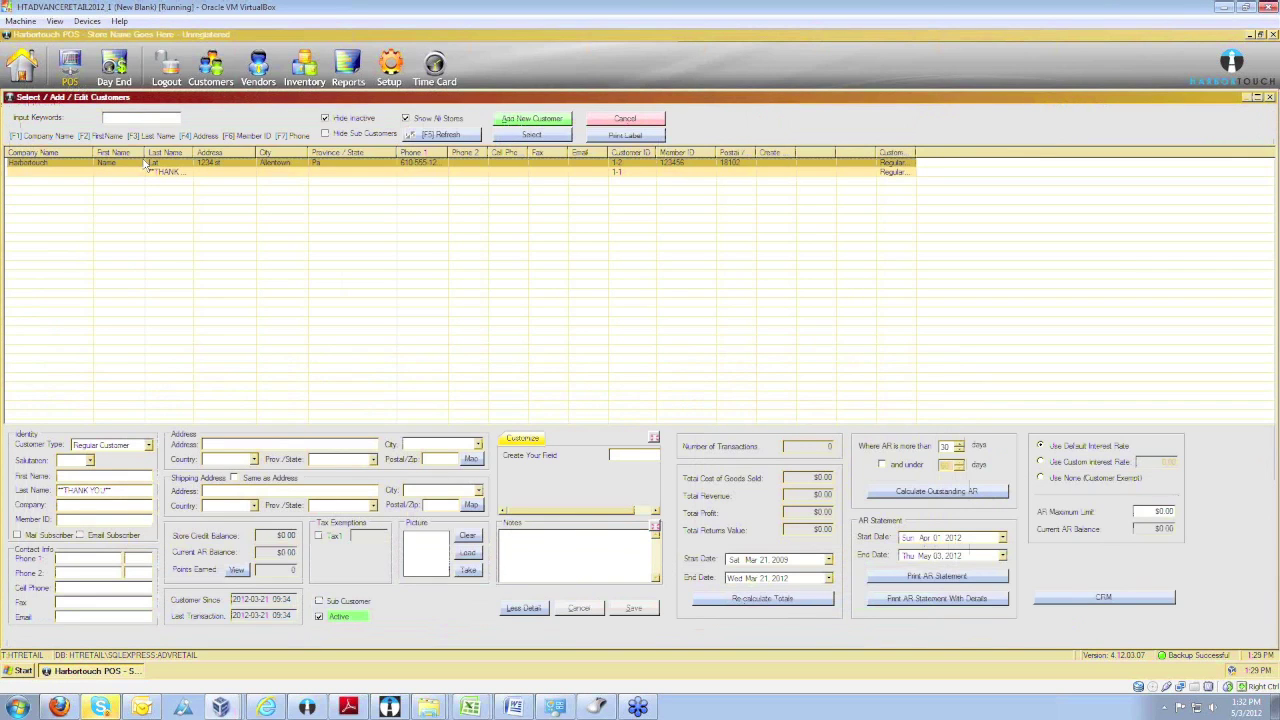
double_click(147, 167)
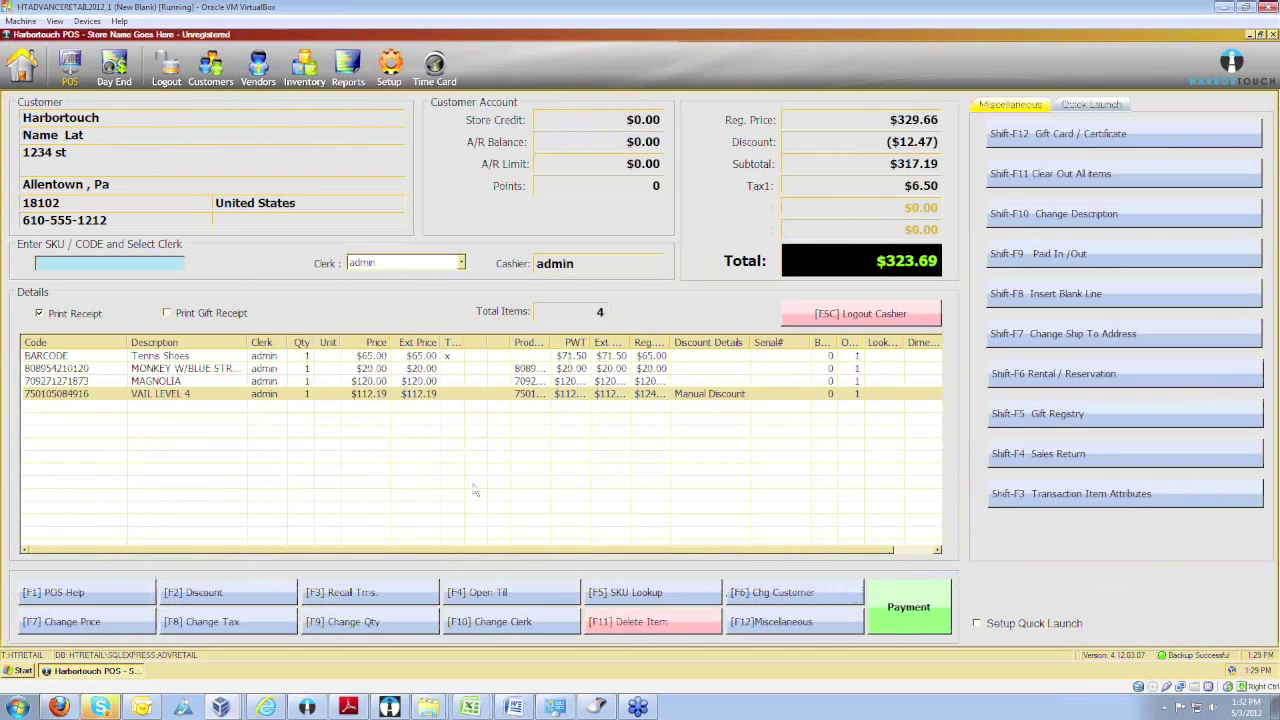
click(940, 612)
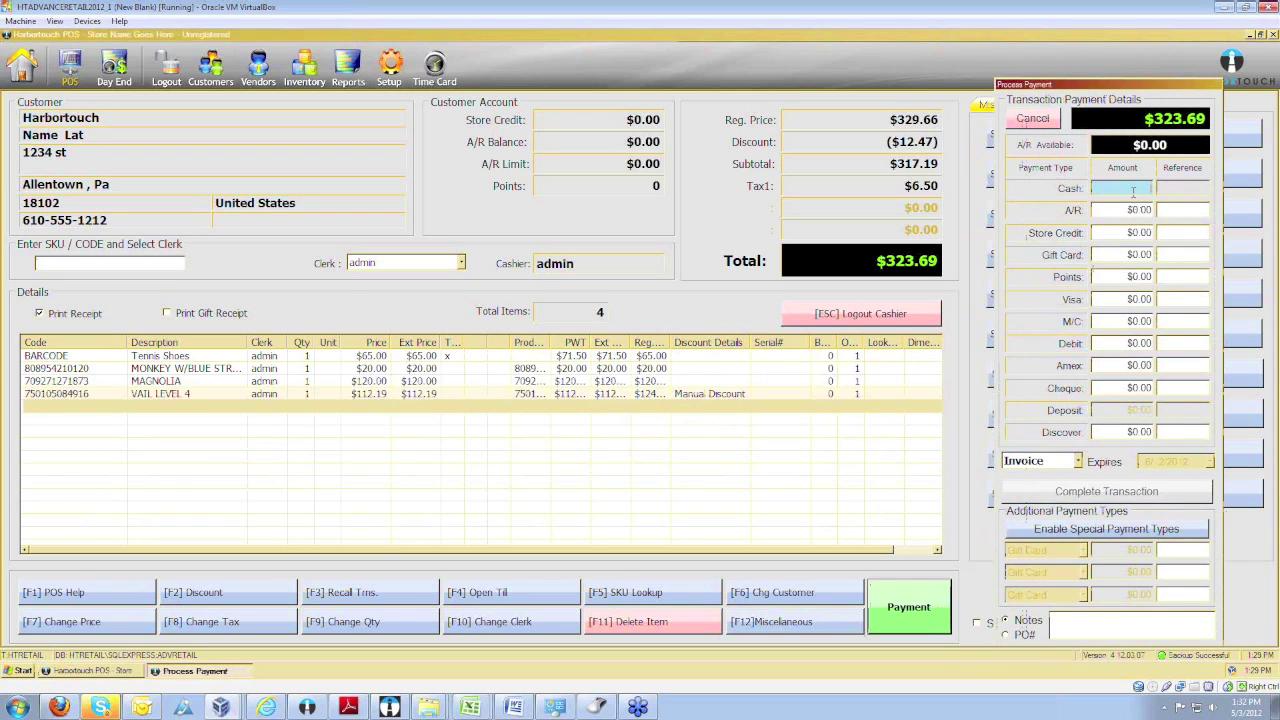
Enter $350.00 cash, then try replacing the cash amount with $150.00 alongside a Visa payment.
text(350.00)
key(Tab)
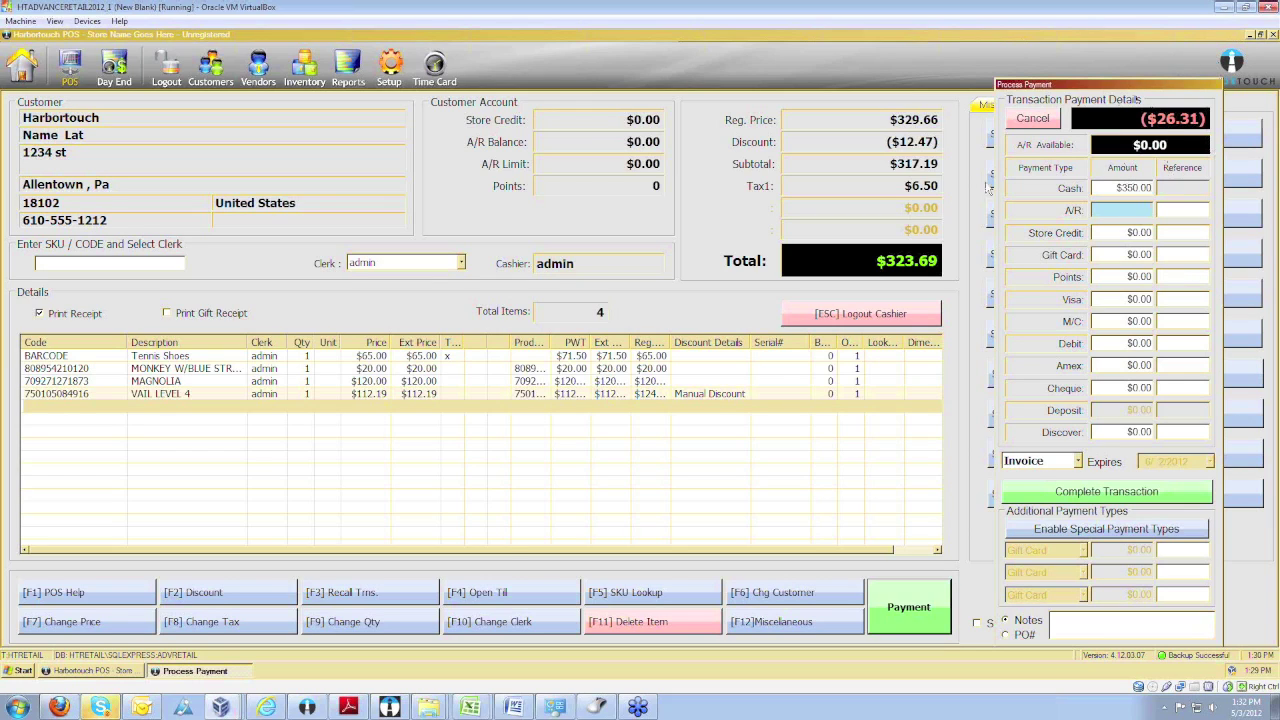
click(1166, 292)
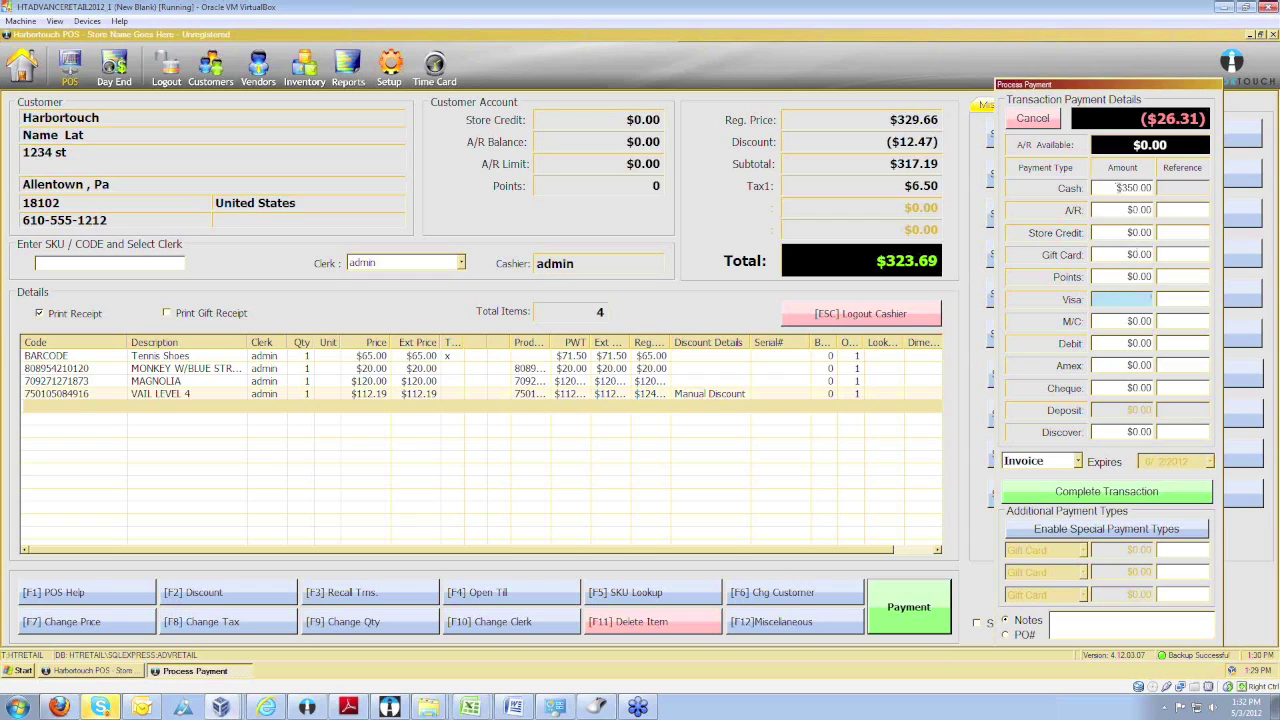
click(1122, 187)
text(150)
click(1121, 209)
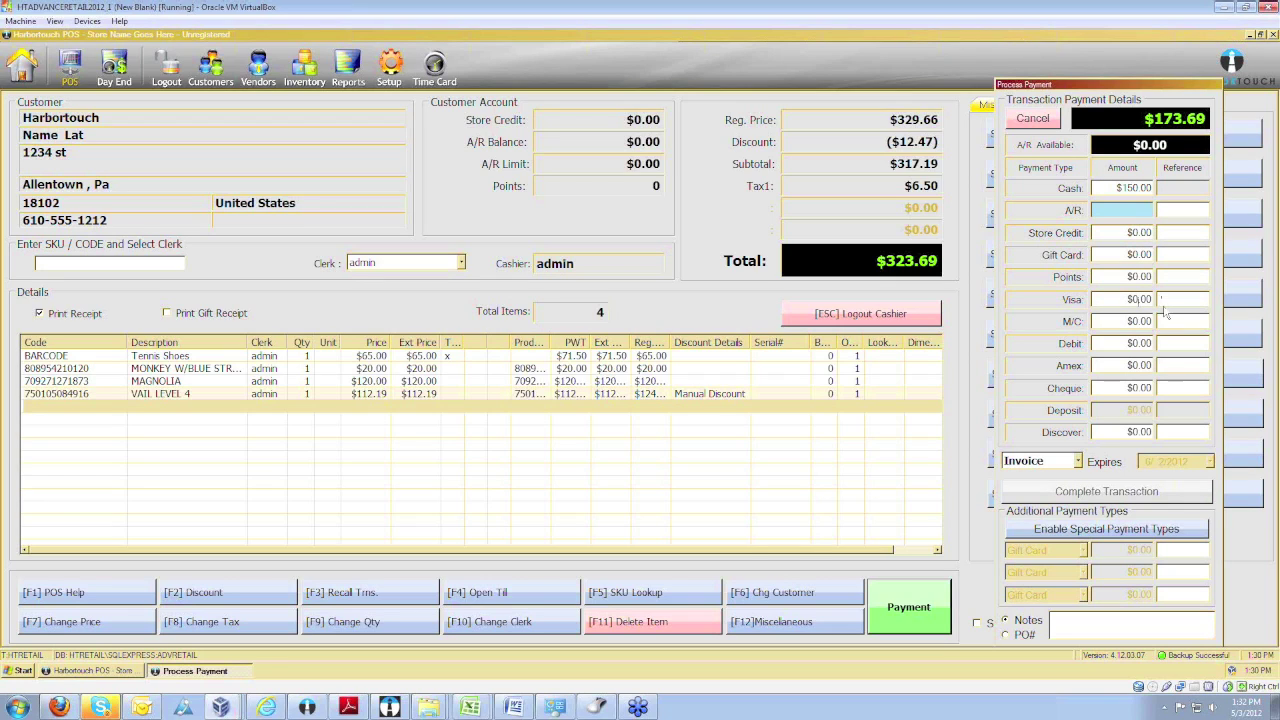
Restore the cash amount to $350.00 and complete the transaction with $26.31 change due.
click(1120, 298)
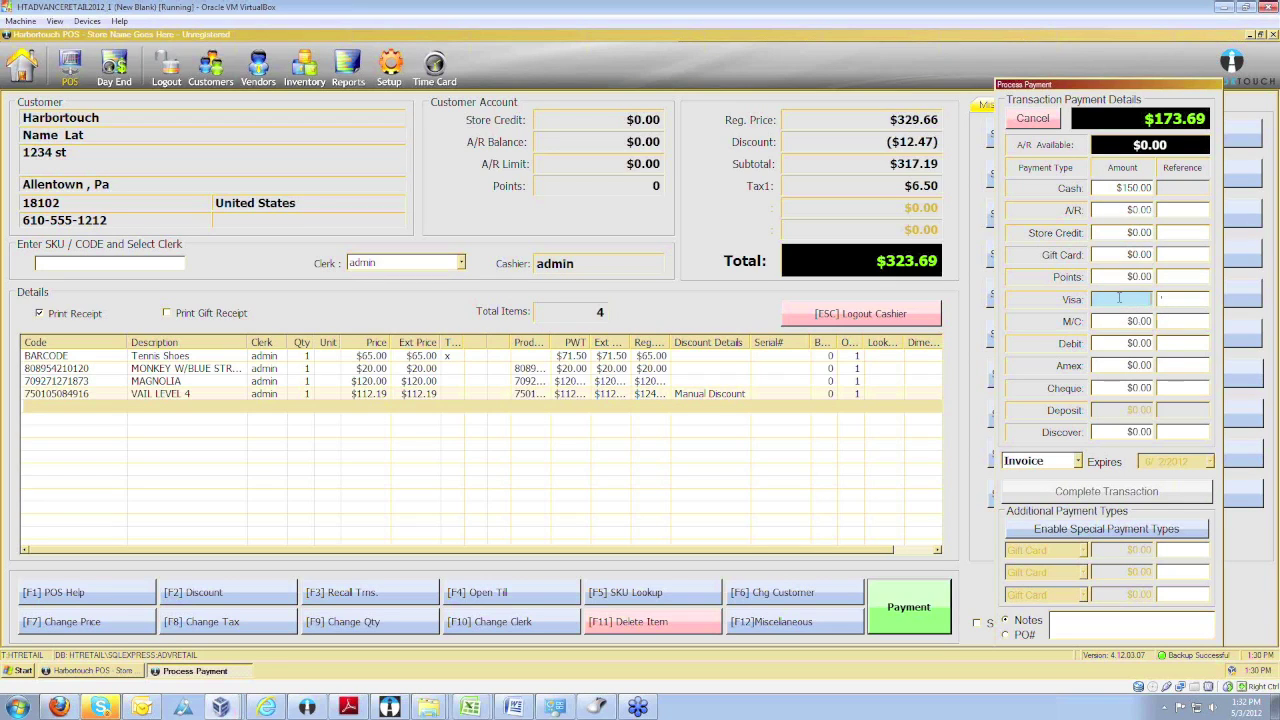
click(1092, 187)
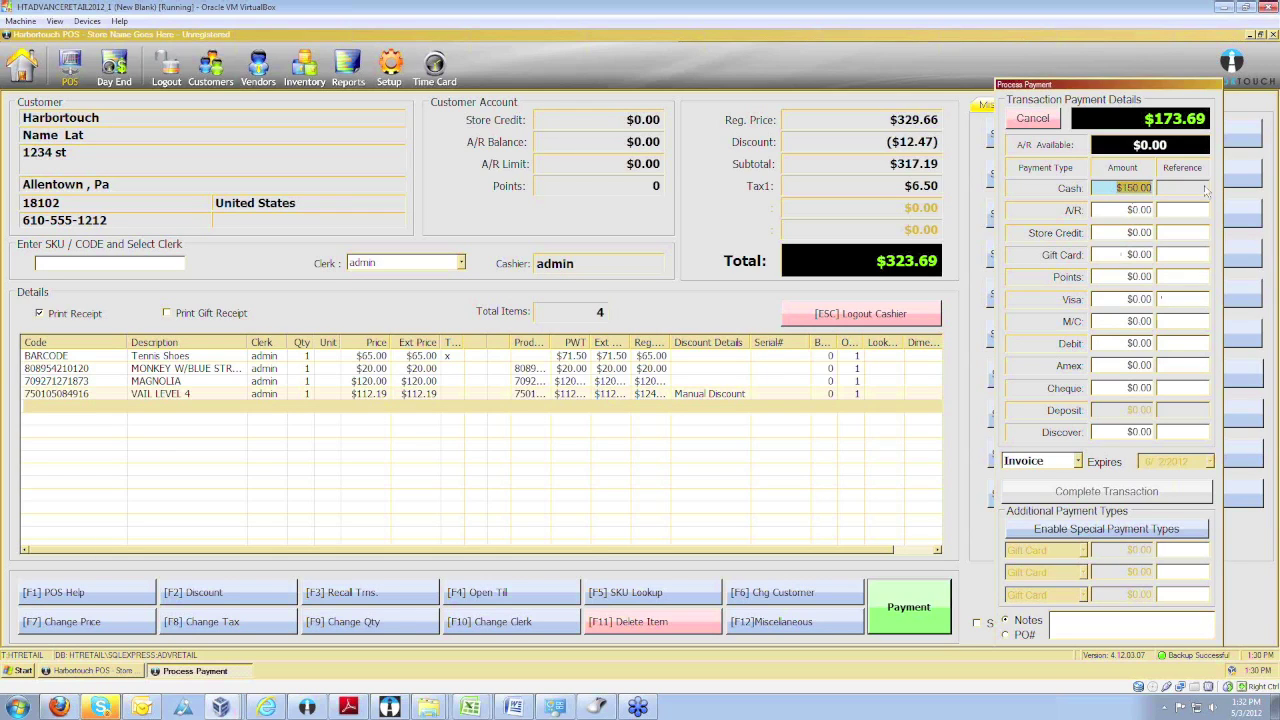
key(BackSpace)
text(350.00)
click(1140, 387)
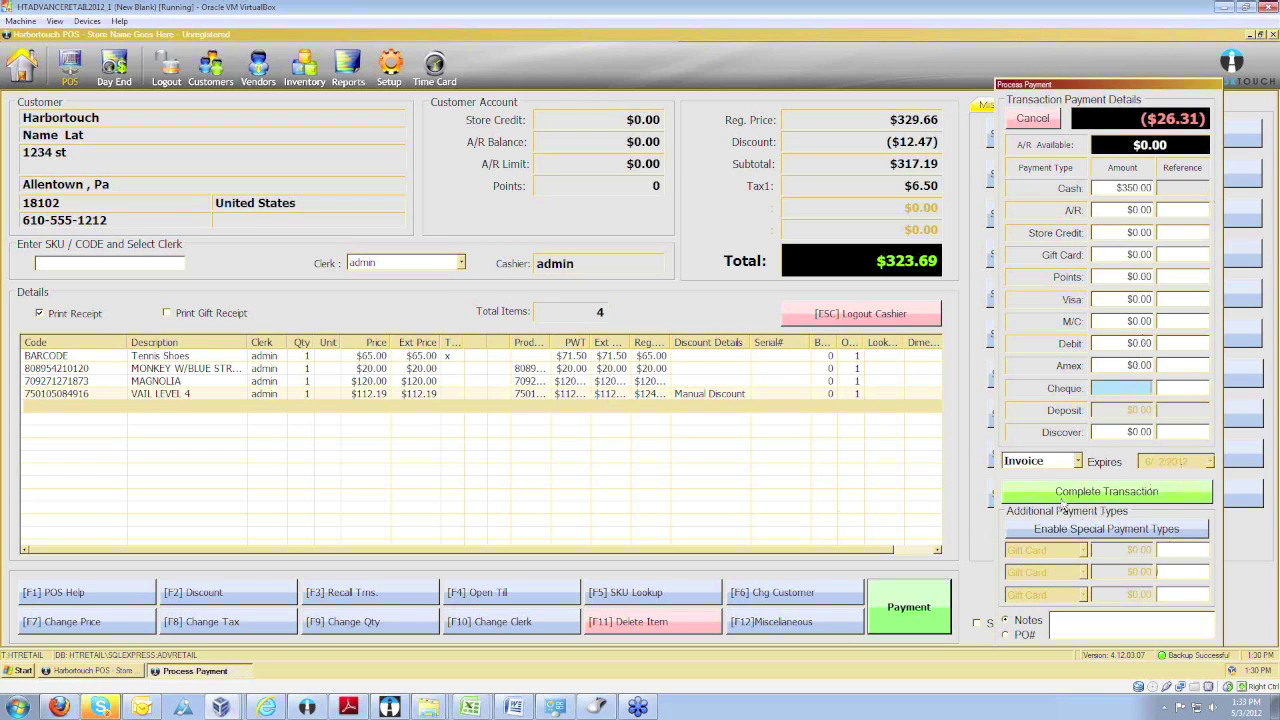
click(1064, 498)
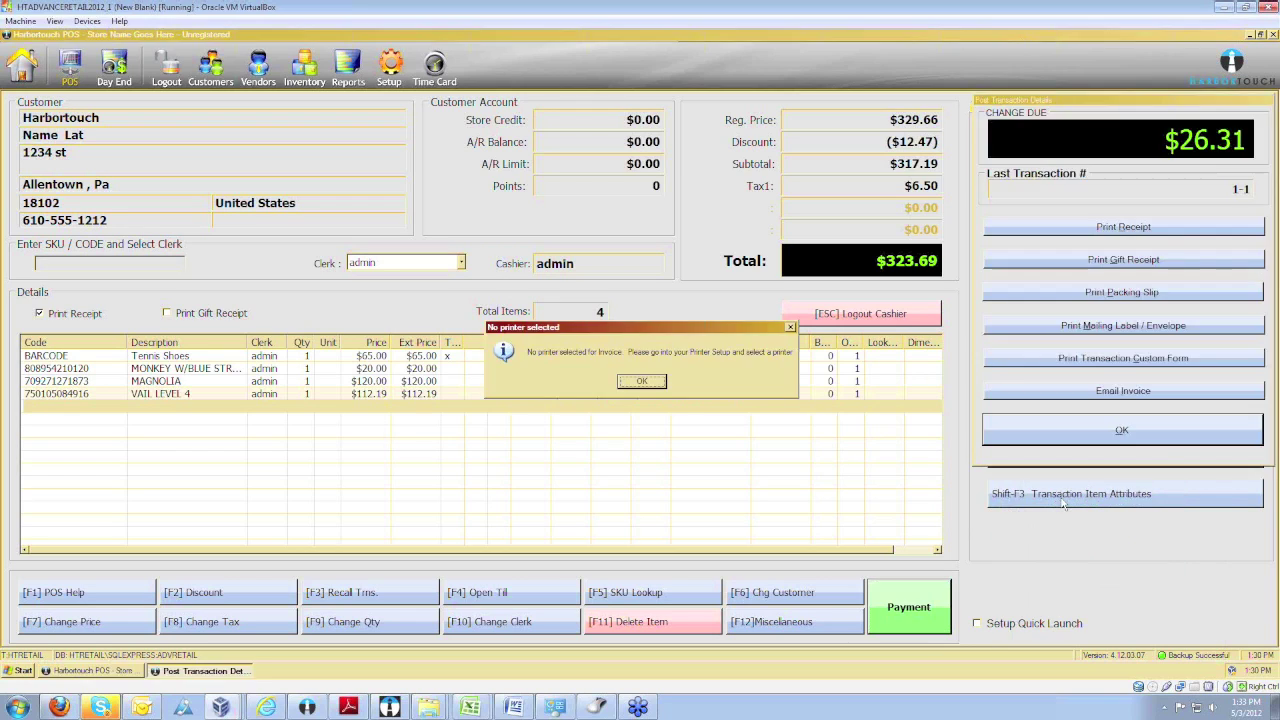
Dismiss the 'No printer selected' warning and confirm Post Transaction Details.
click(641, 381)
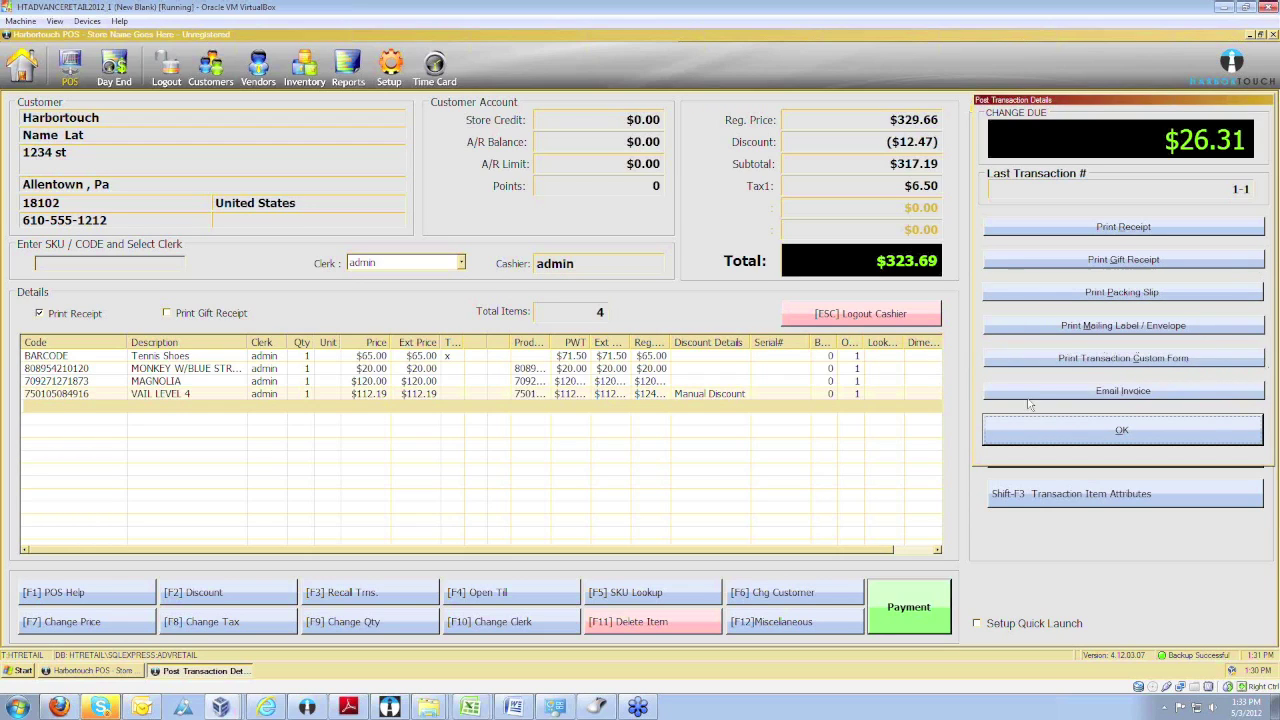
click(1101, 444)
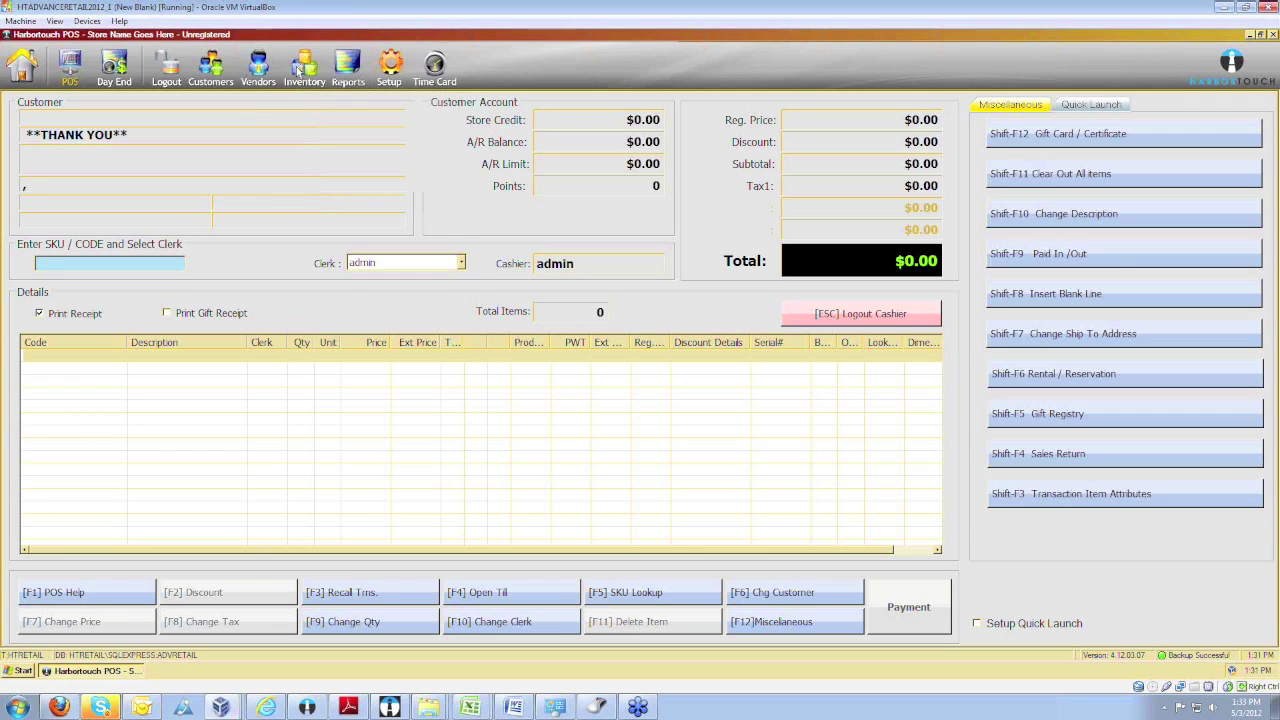
Open the Inventory list and browse the SUMMER WOOL WARDROBE item's details.
click(298, 70)
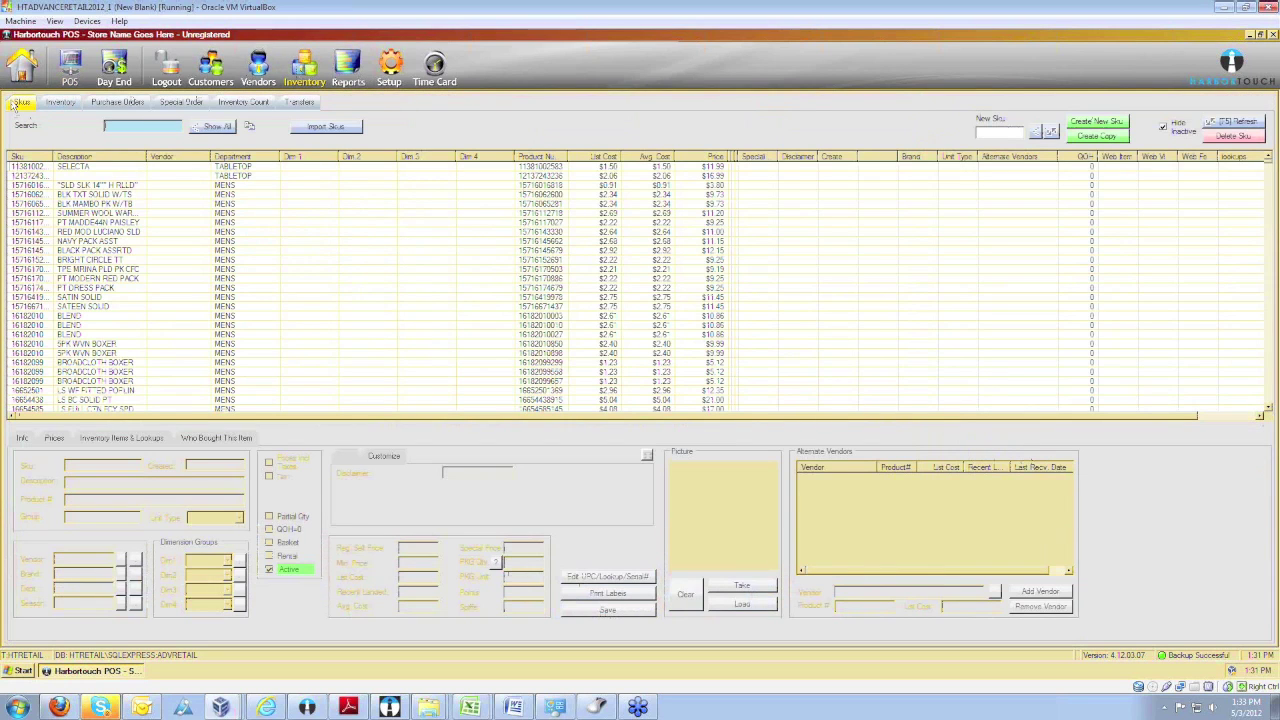
click(120, 214)
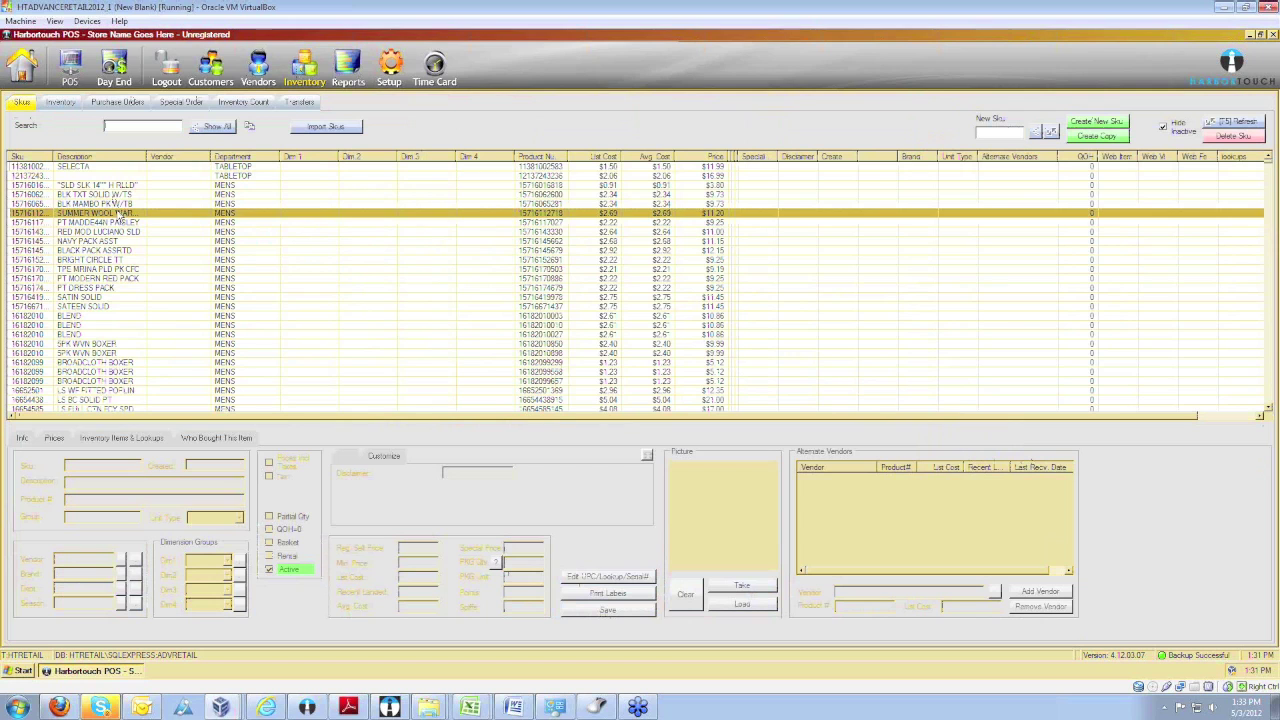
scroll(118, 213, down, 9)
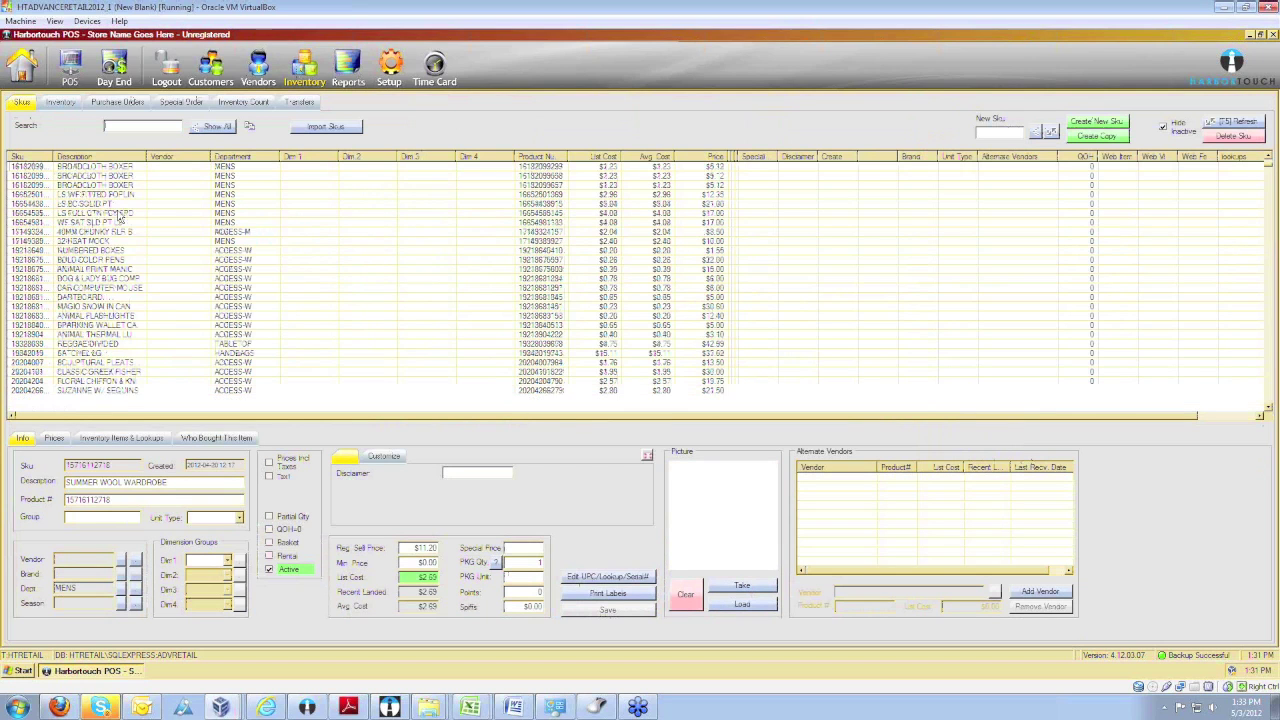
scroll(118, 213, down, 8)
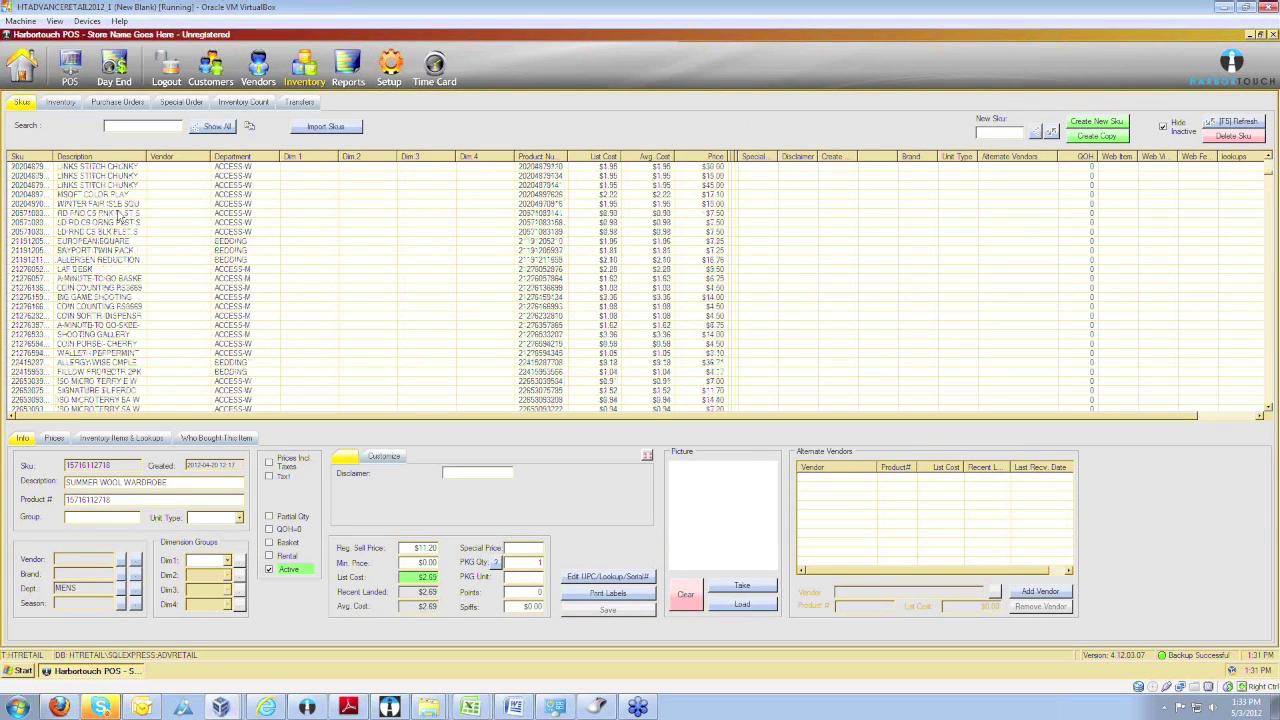
scroll(118, 213, down, 10)
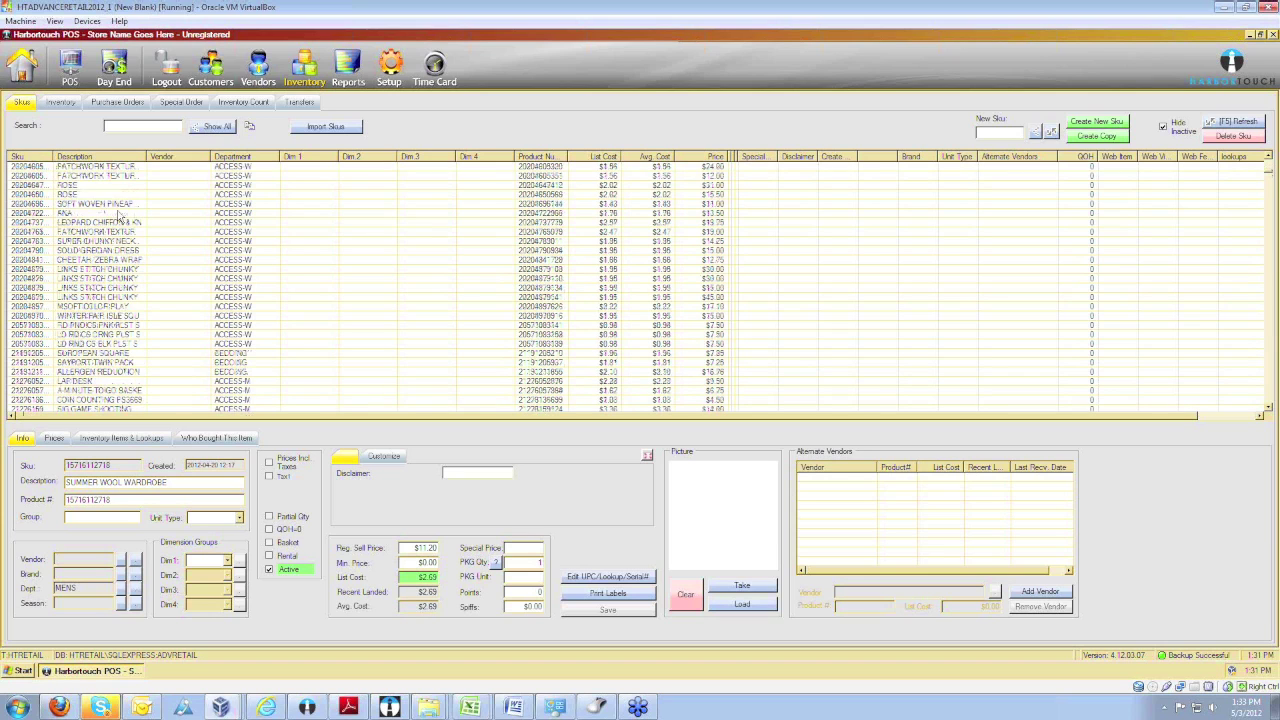
scroll(118, 213, up, 10)
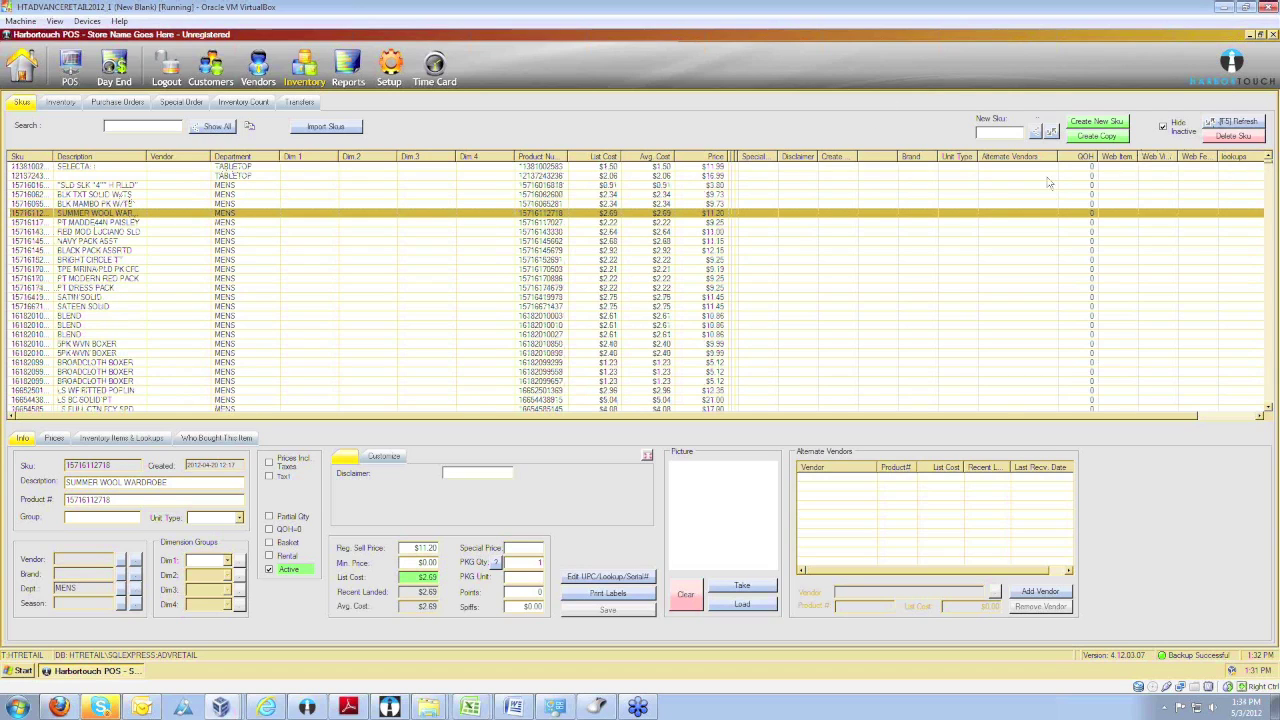
Create a new SKU from 'Barcode', producing BARCODE1, and select it for editing.
click(1008, 132)
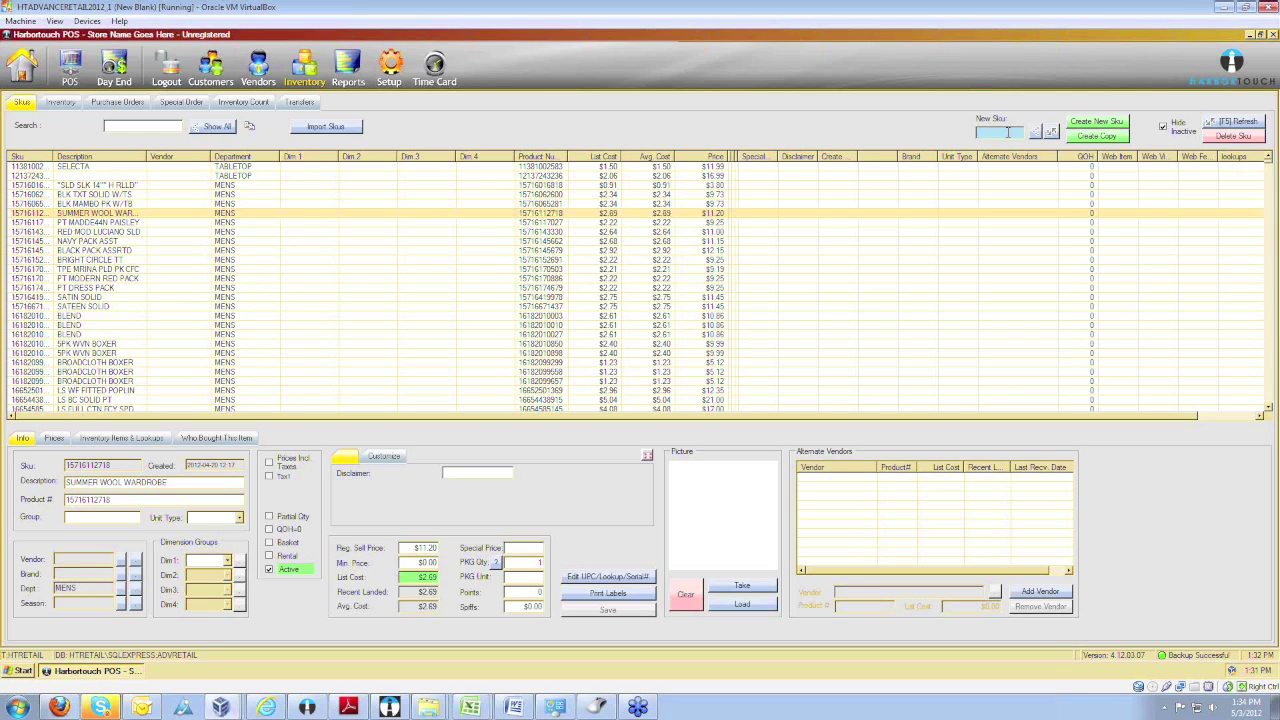
text(Barcode1)
click(1100, 127)
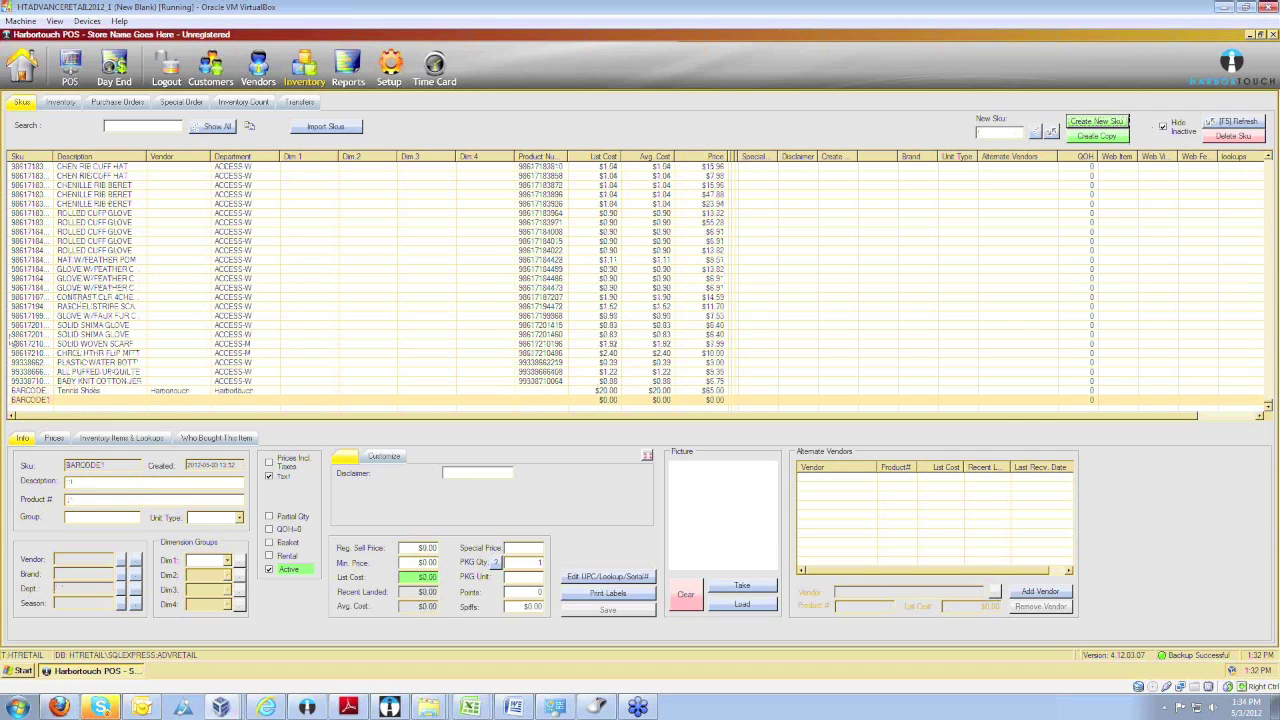
click(66, 326)
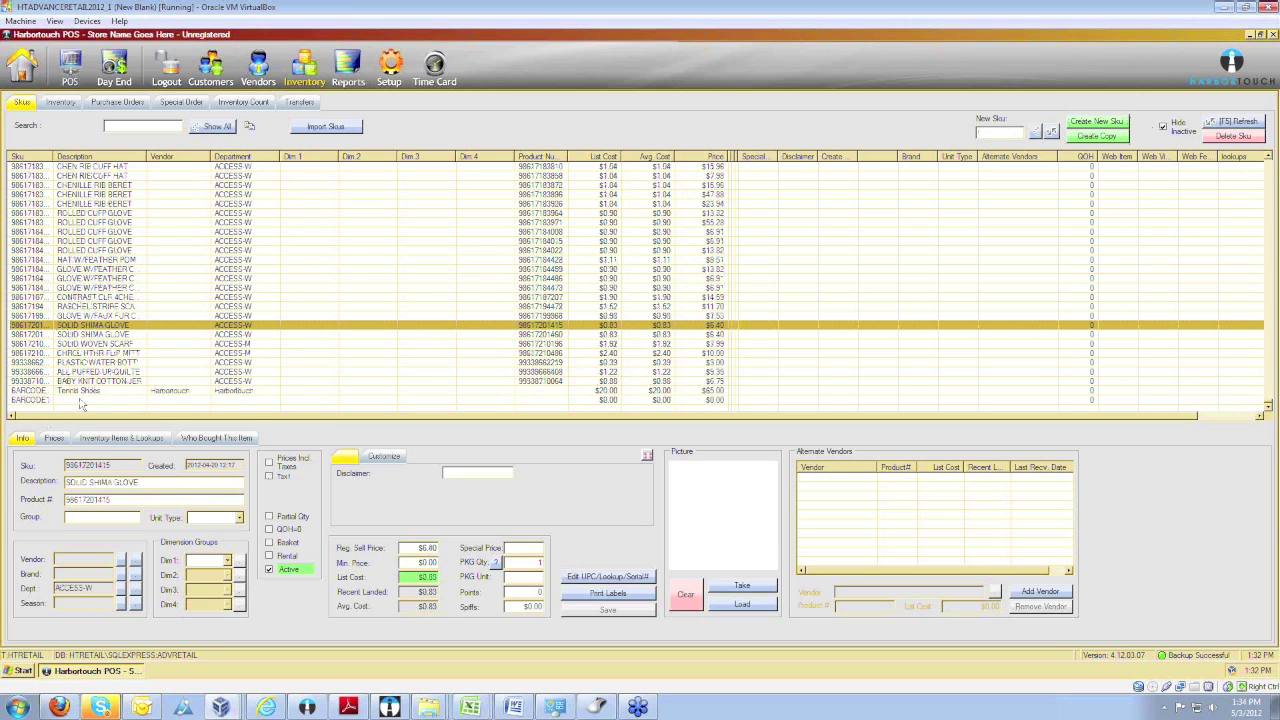
click(75, 401)
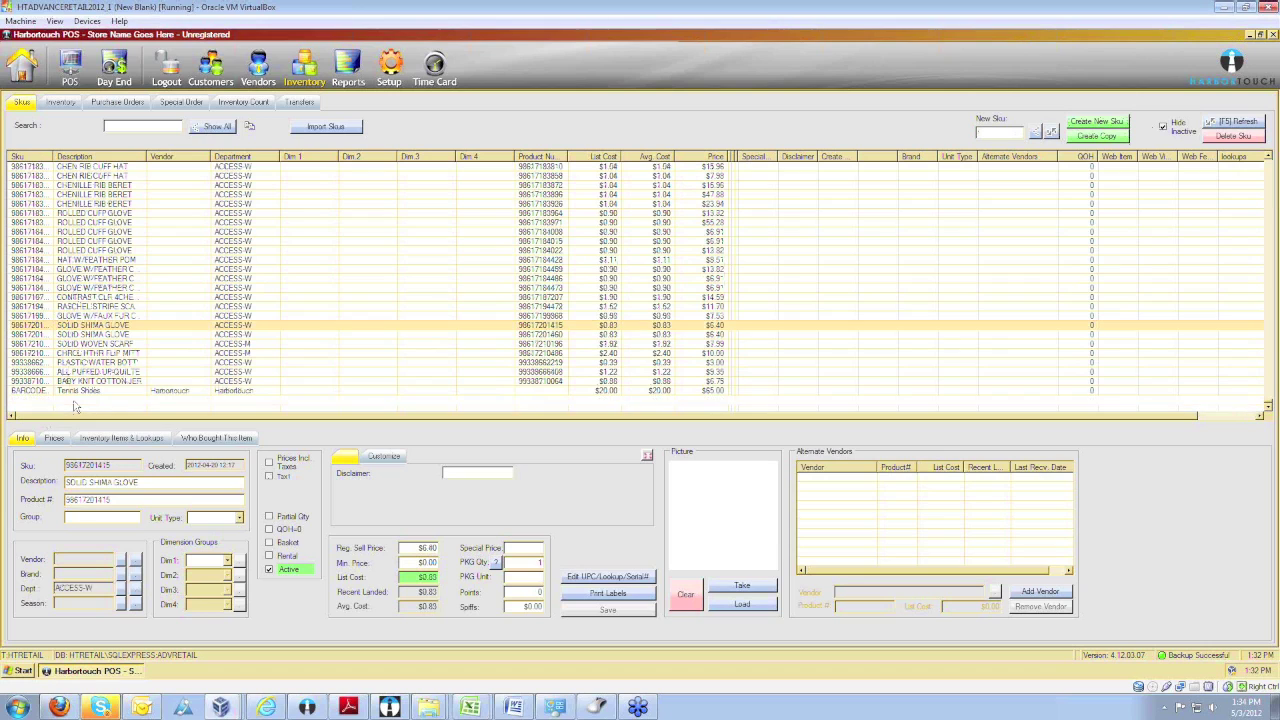
click(97, 484)
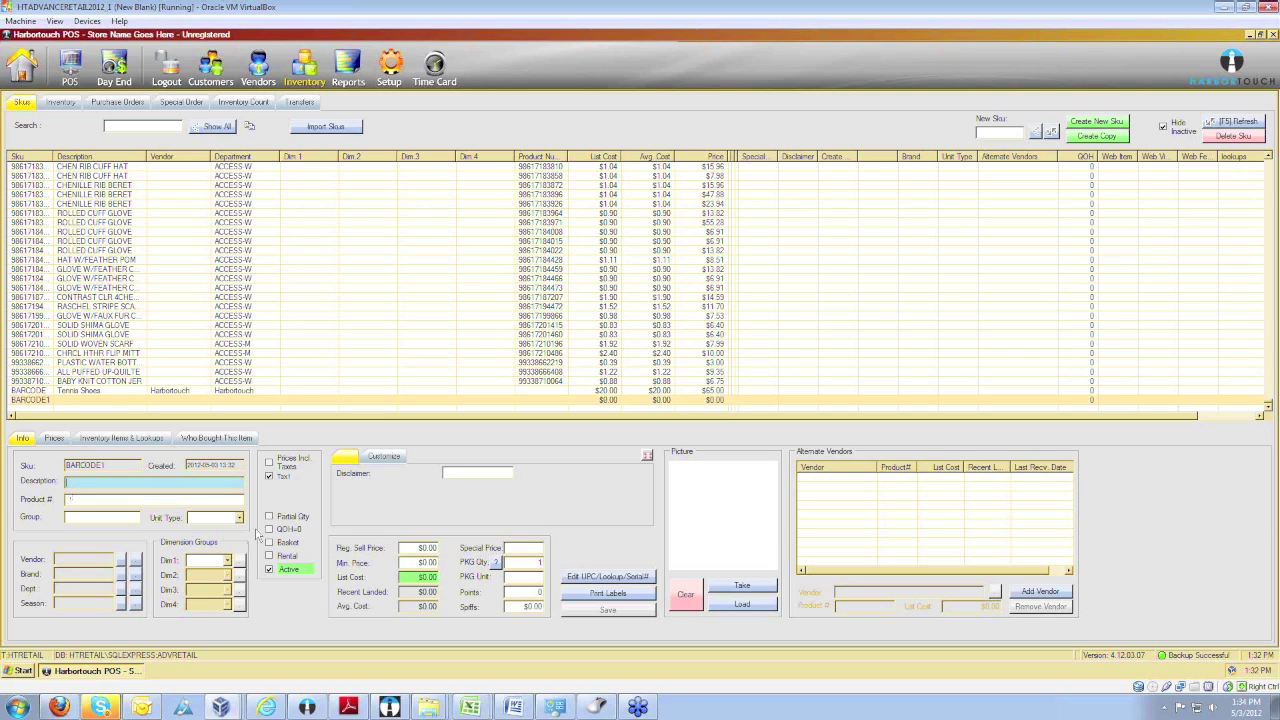
Enter 'Bo' in the description field and 'Sel1' as the product number.
text(Book)
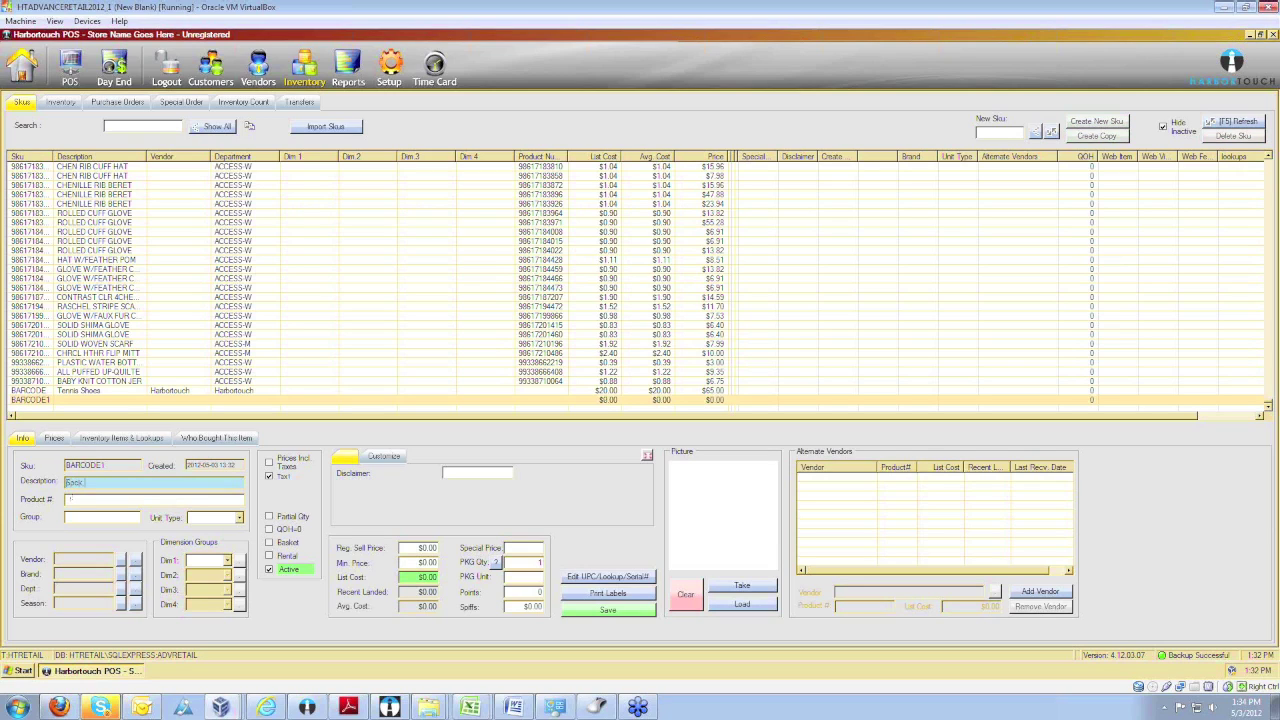
key(Tab)
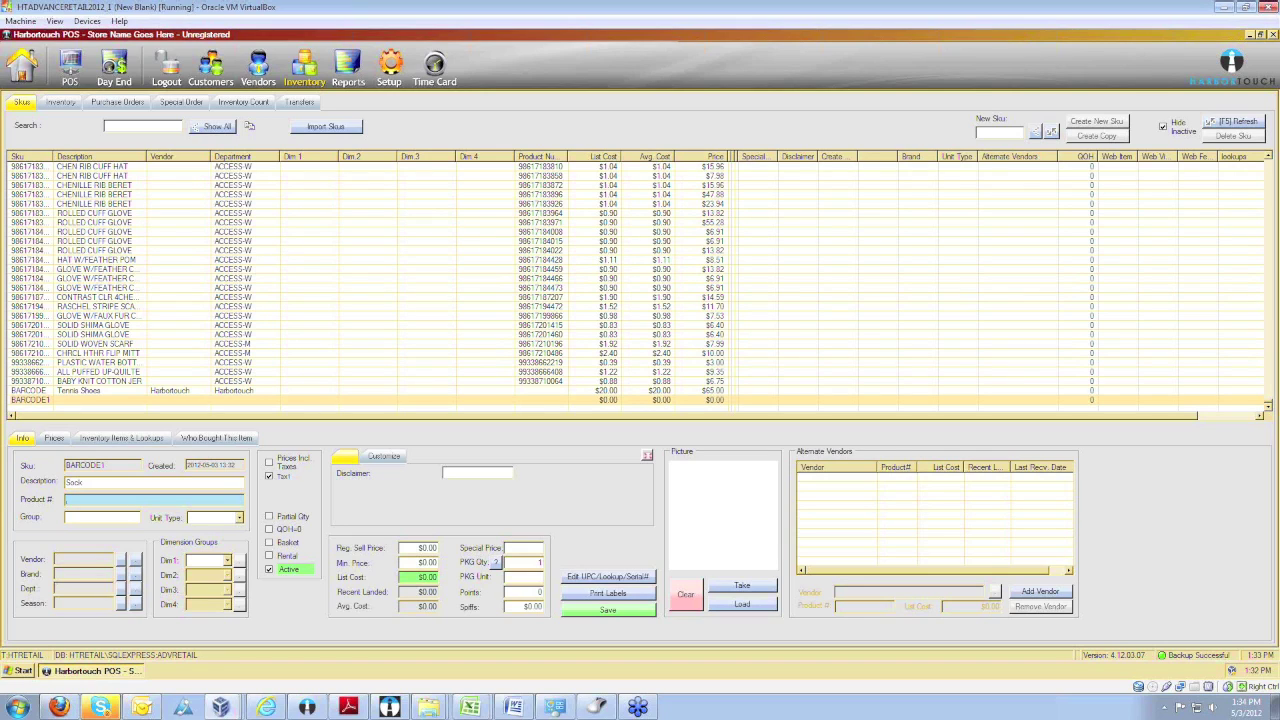
text(Sel)
text(1)
click(102, 518)
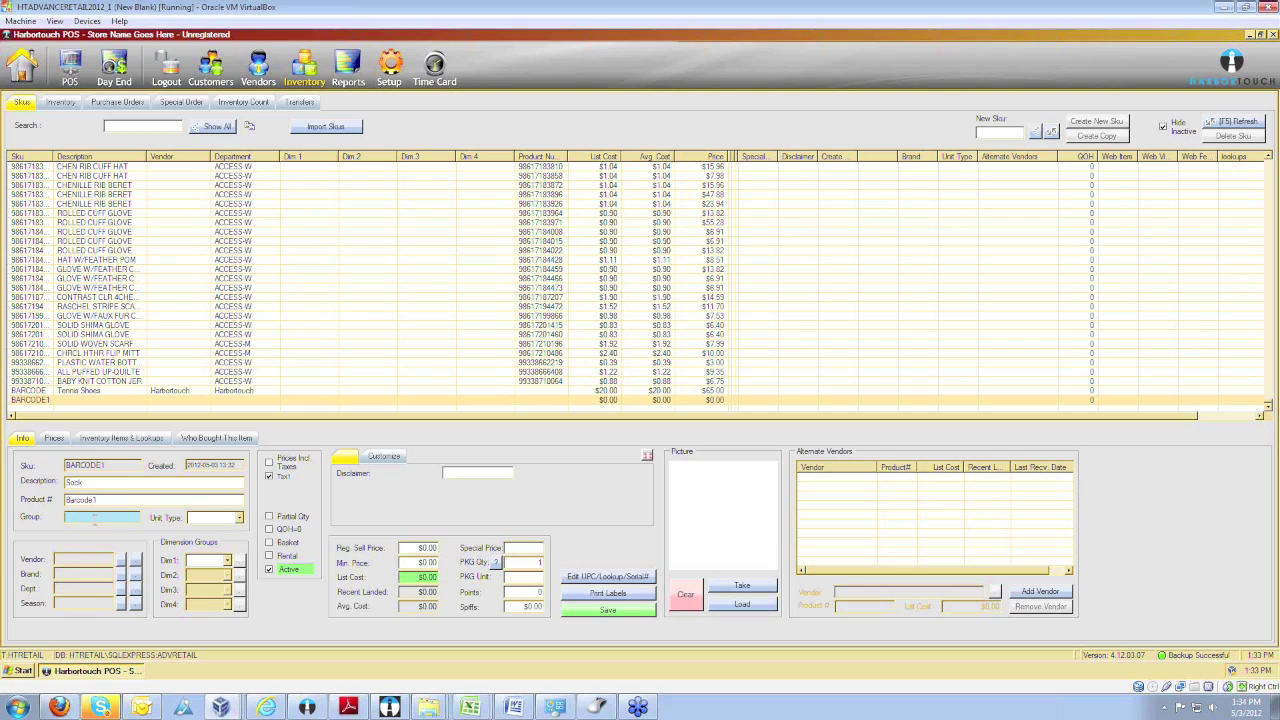
Set the unit type to Box and Harbortouch as both vendor and department.
click(239, 518)
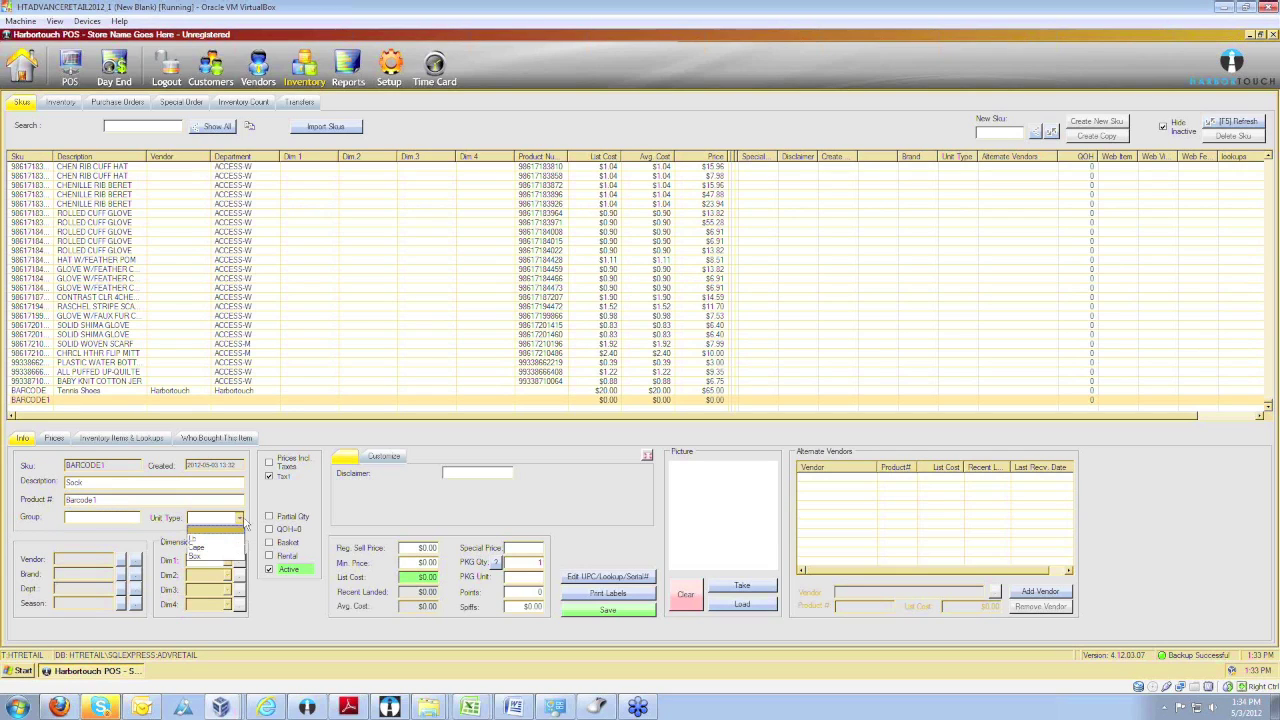
click(207, 558)
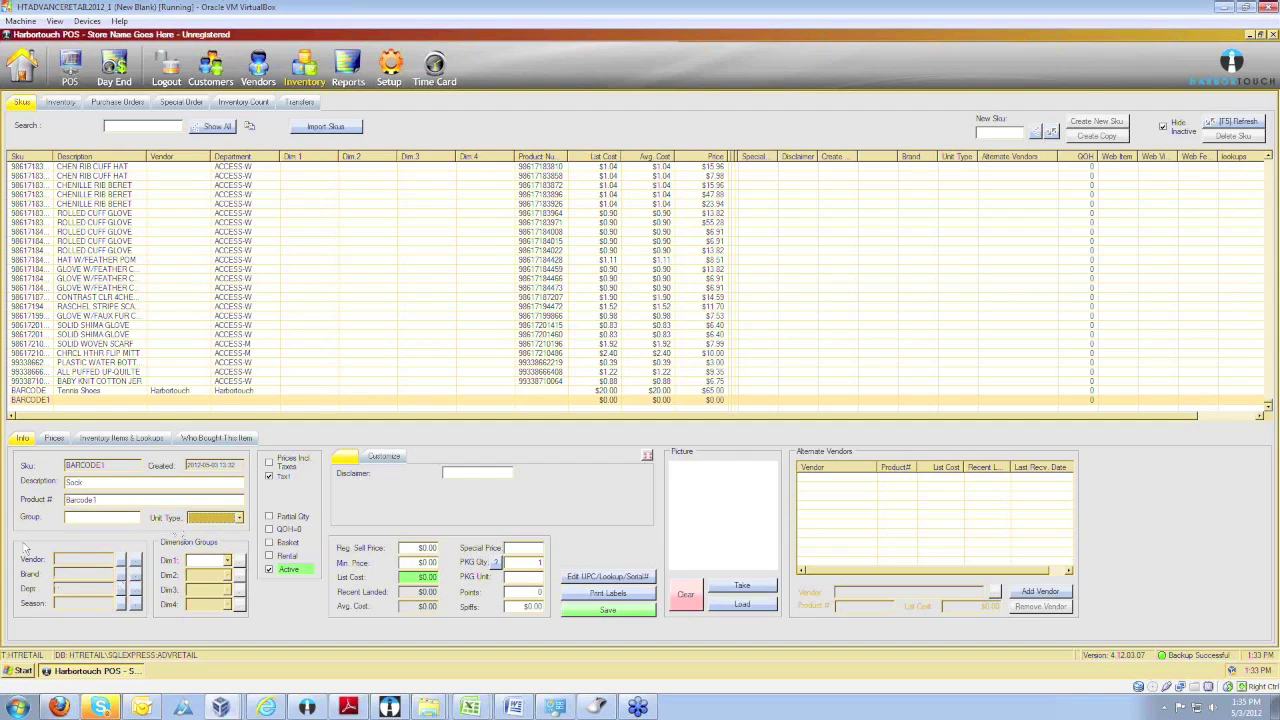
click(134, 560)
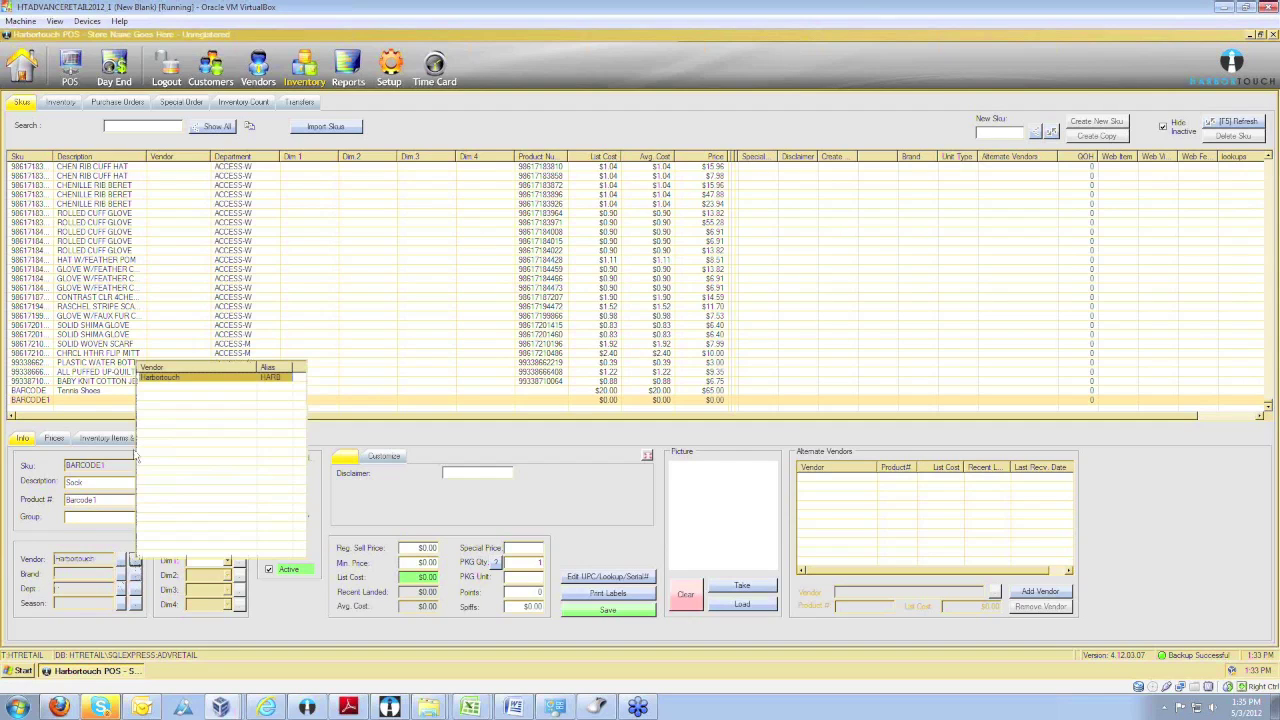
click(160, 377)
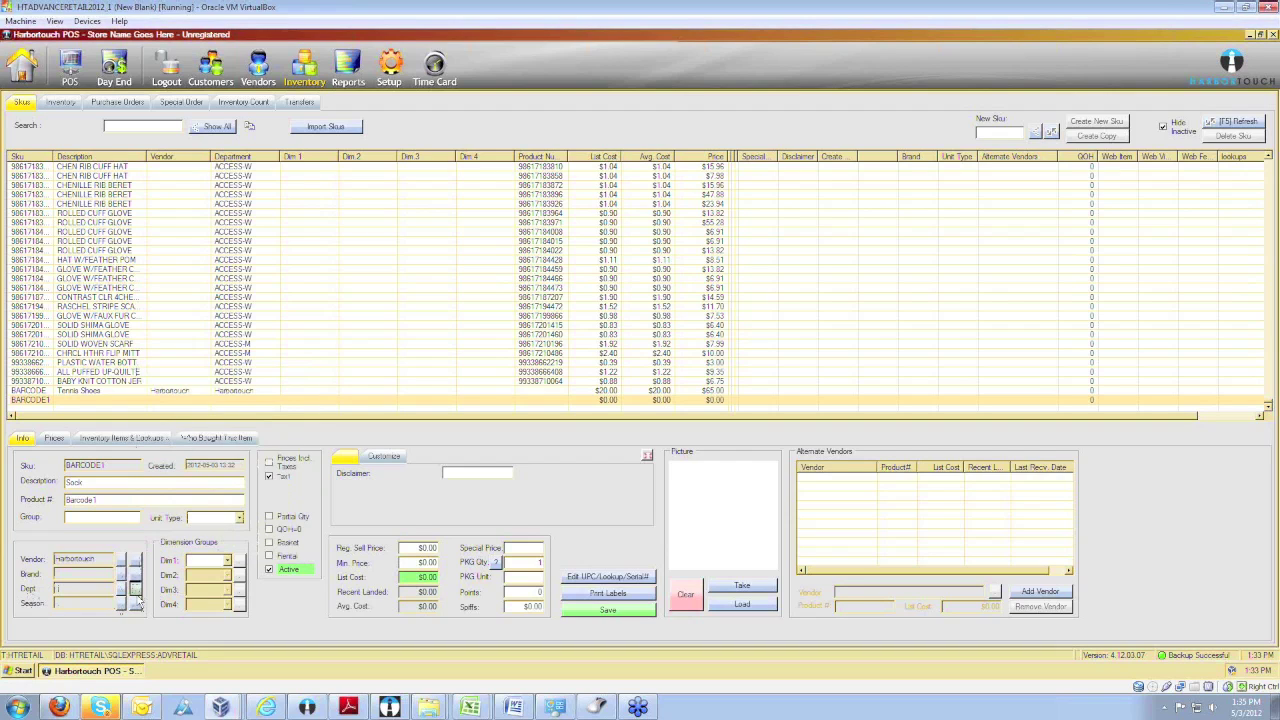
click(134, 588)
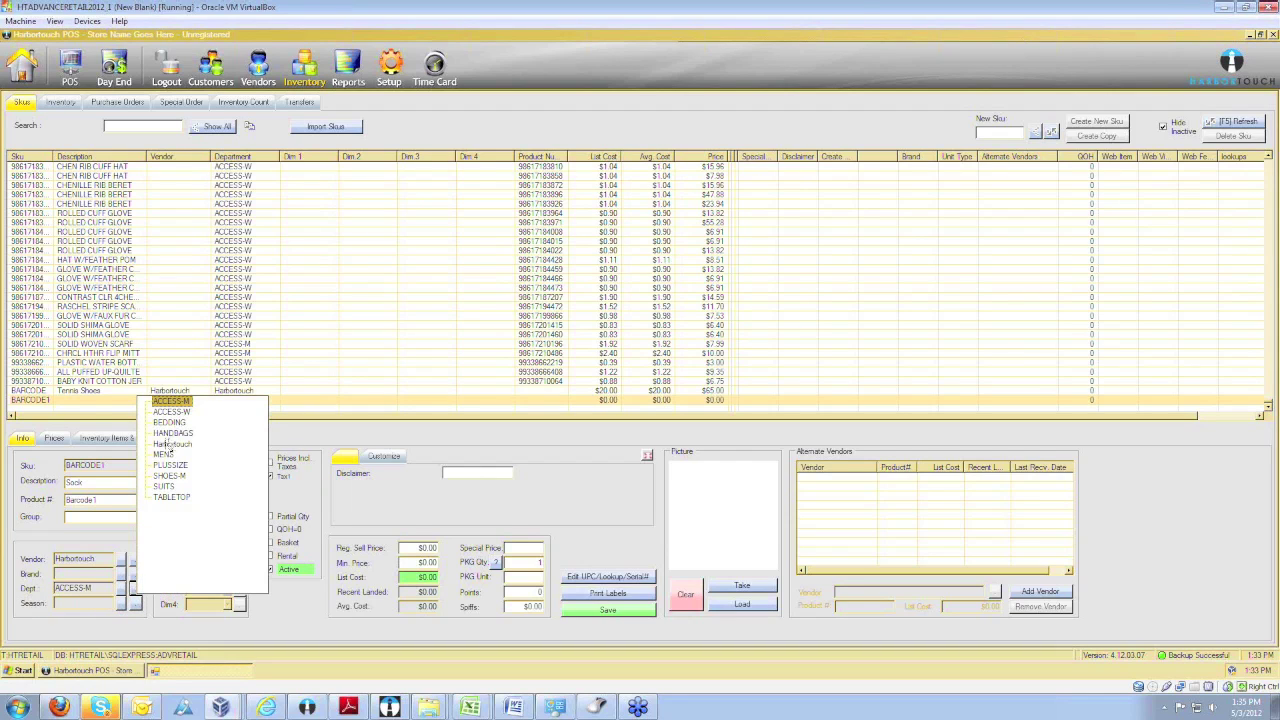
click(172, 444)
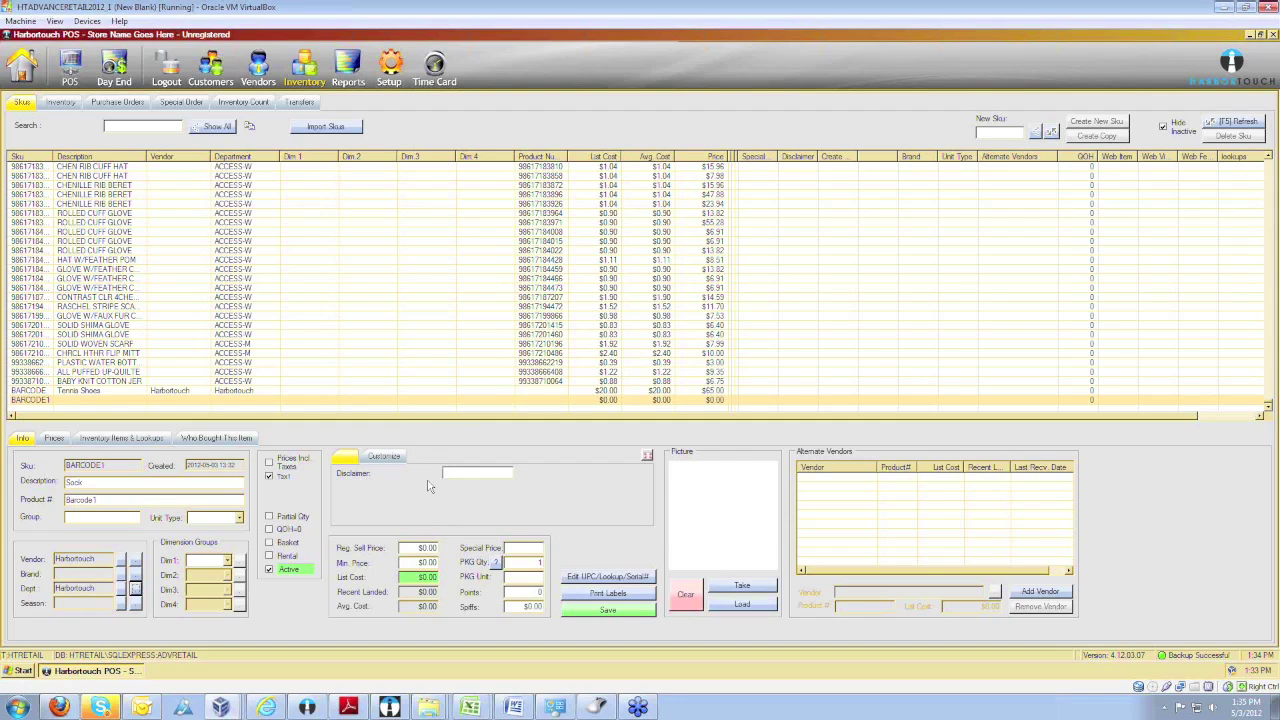
click(432, 549)
Enter a $15.00 regular sell price and $5.00 list cost for BARCODE1.
text(15.00)
key(Tab)
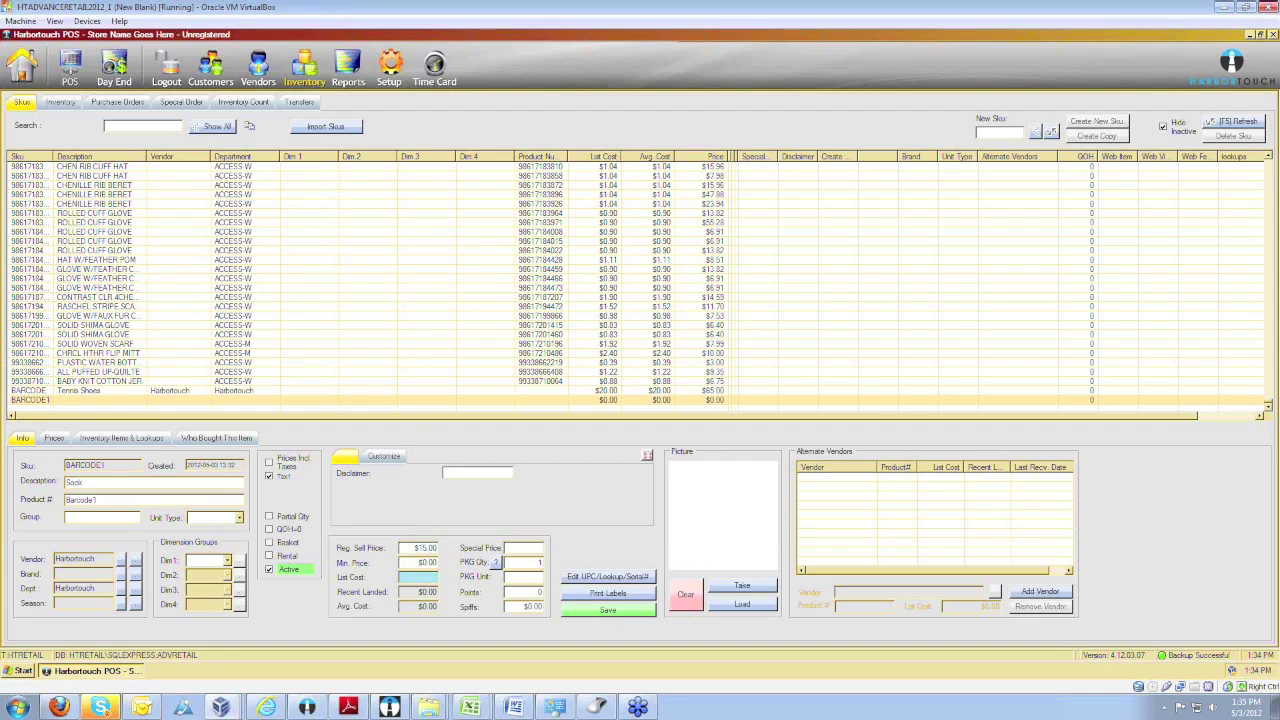
text(5.00)
key(Tab)
click(524, 547)
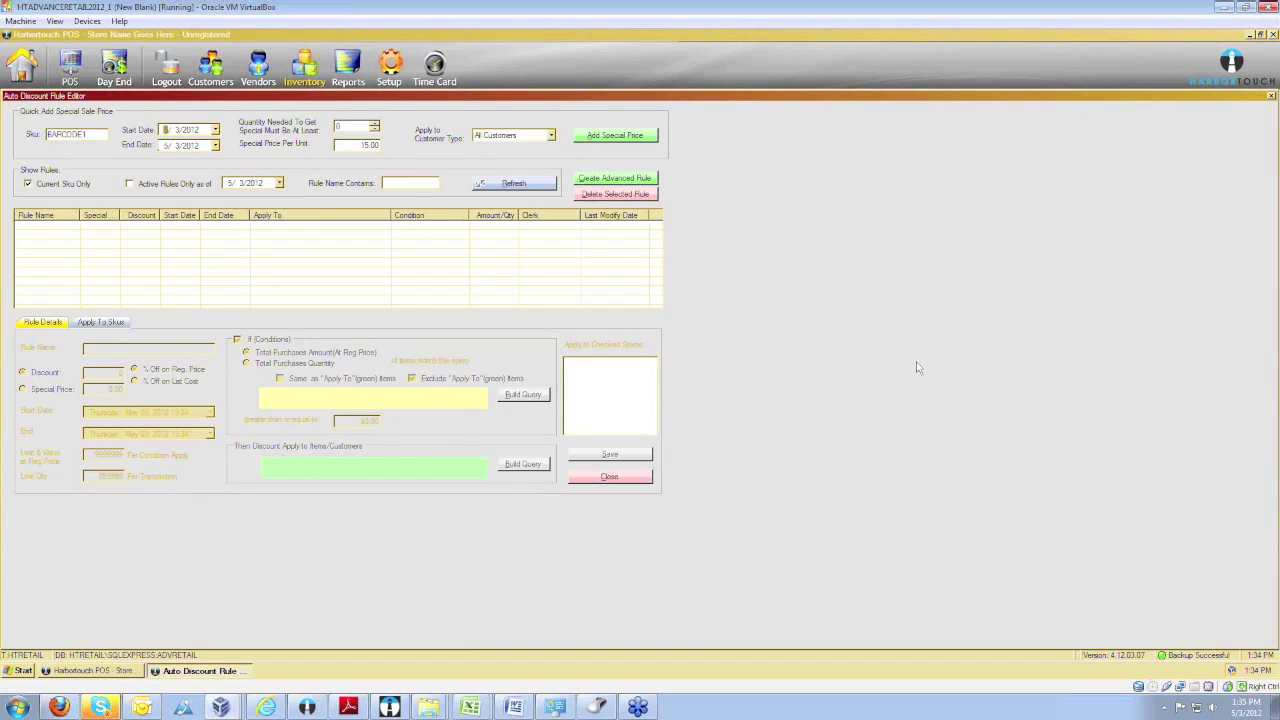
Close the Auto Discount Rule Editor for BARCODE1 without adding any rules.
click(612, 478)
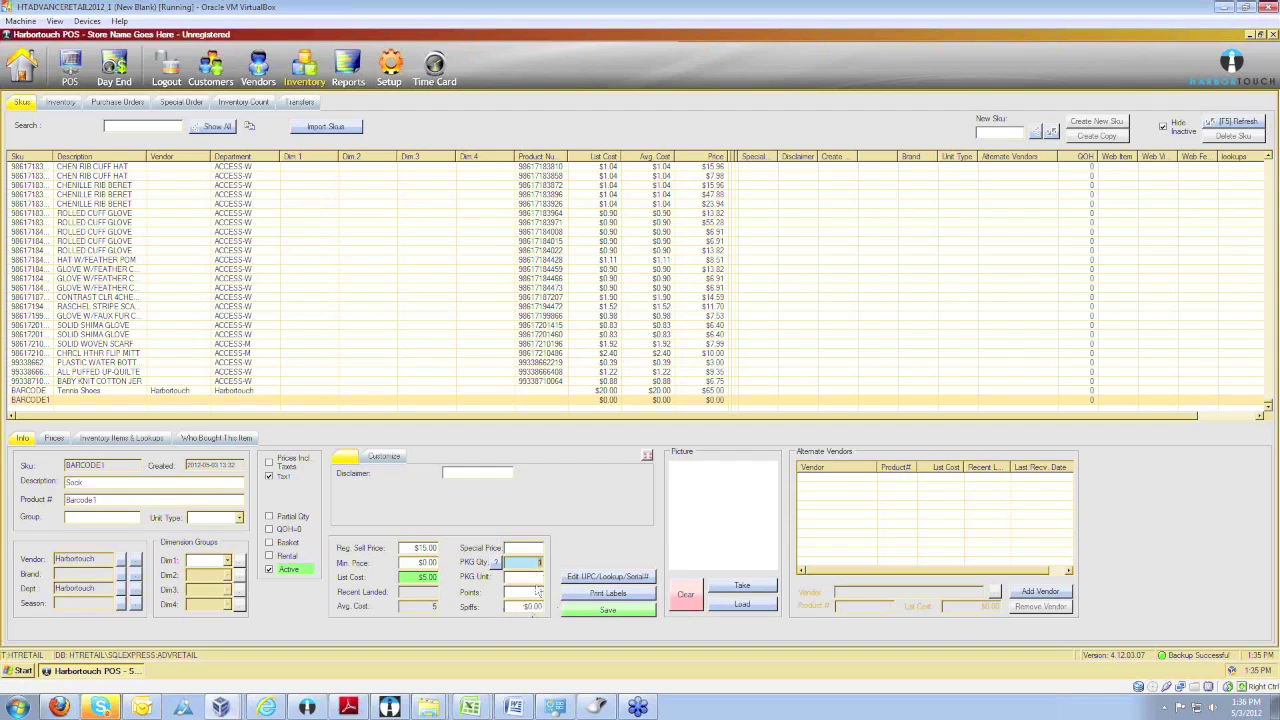
Save the Sock item, browse the ROLLED CUFF GLOVE row, and view the Inventory activity sub-tab.
click(538, 612)
click(601, 612)
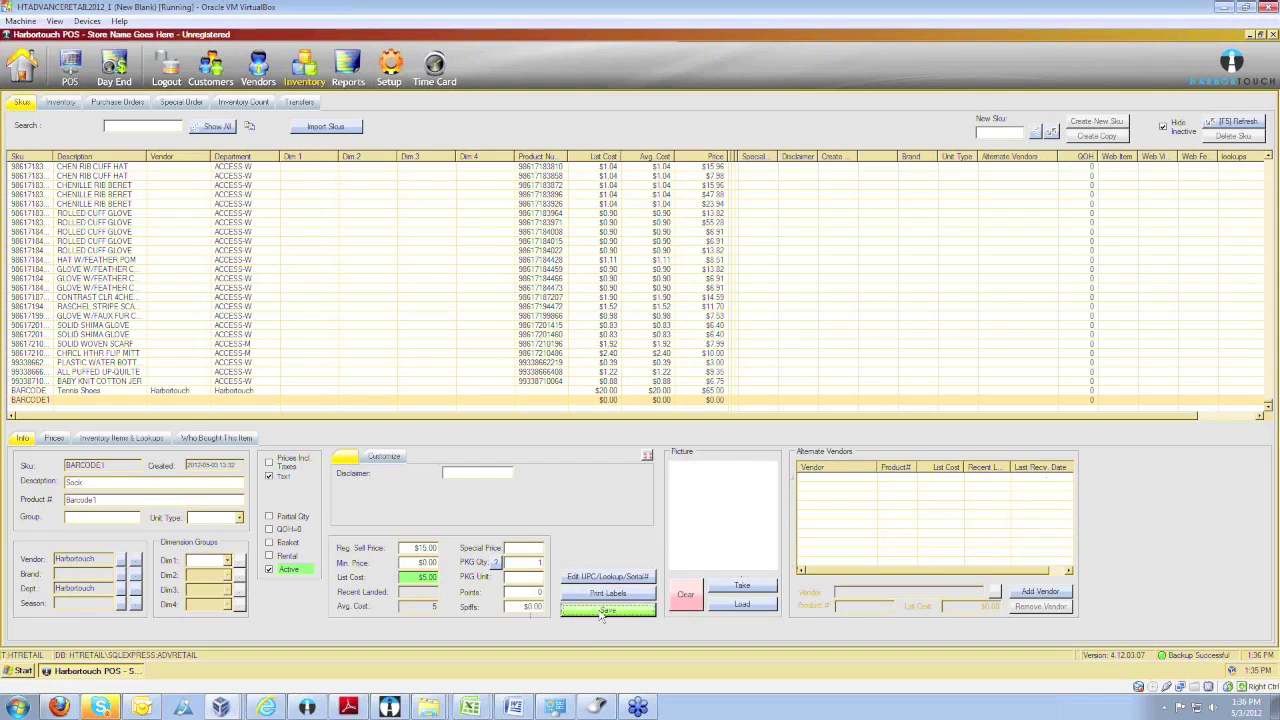
click(333, 227)
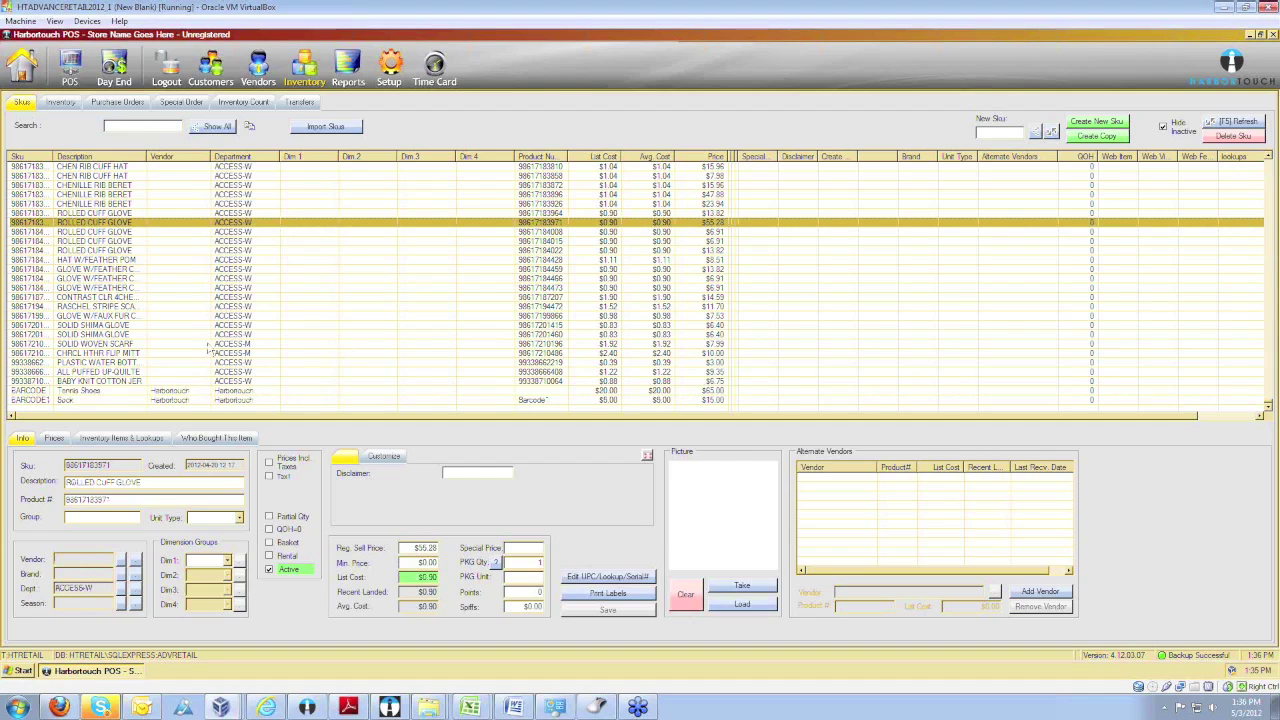
scroll(200, 343, up, 1)
scroll(200, 343, down, 1)
click(58, 103)
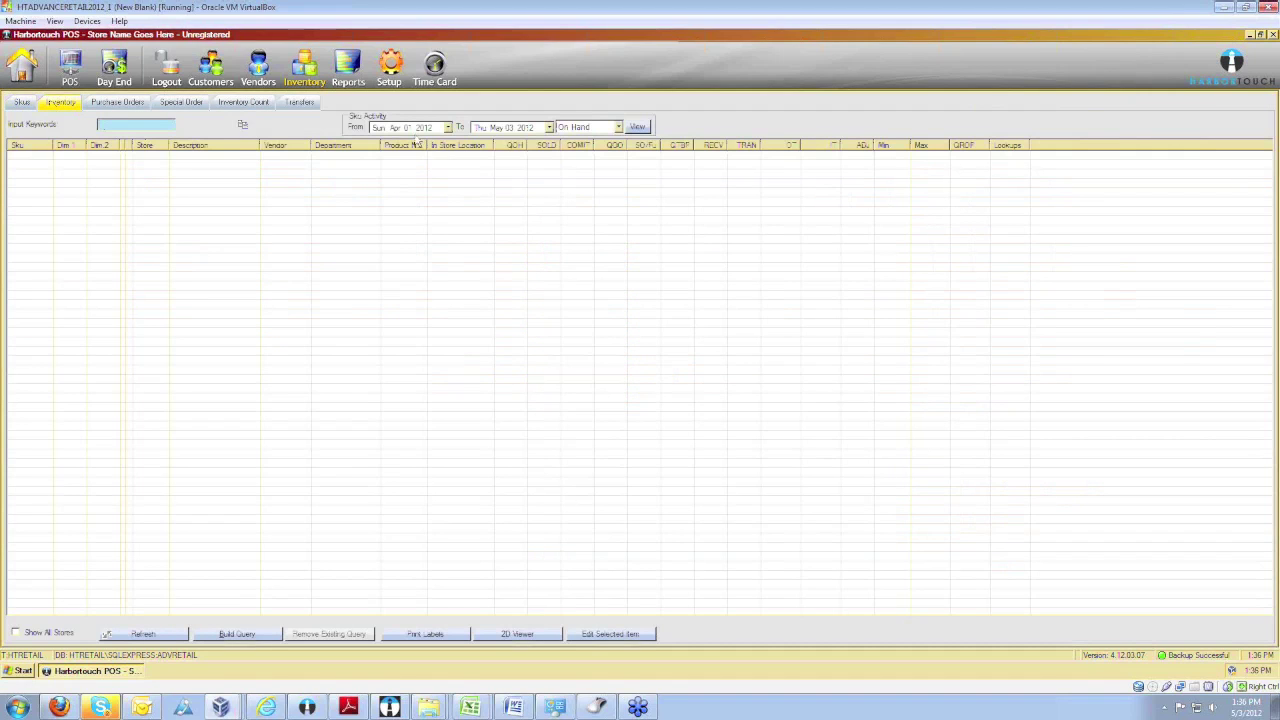
Review the activity type choices, keep On Hand, and switch to Purchase Orders.
click(620, 128)
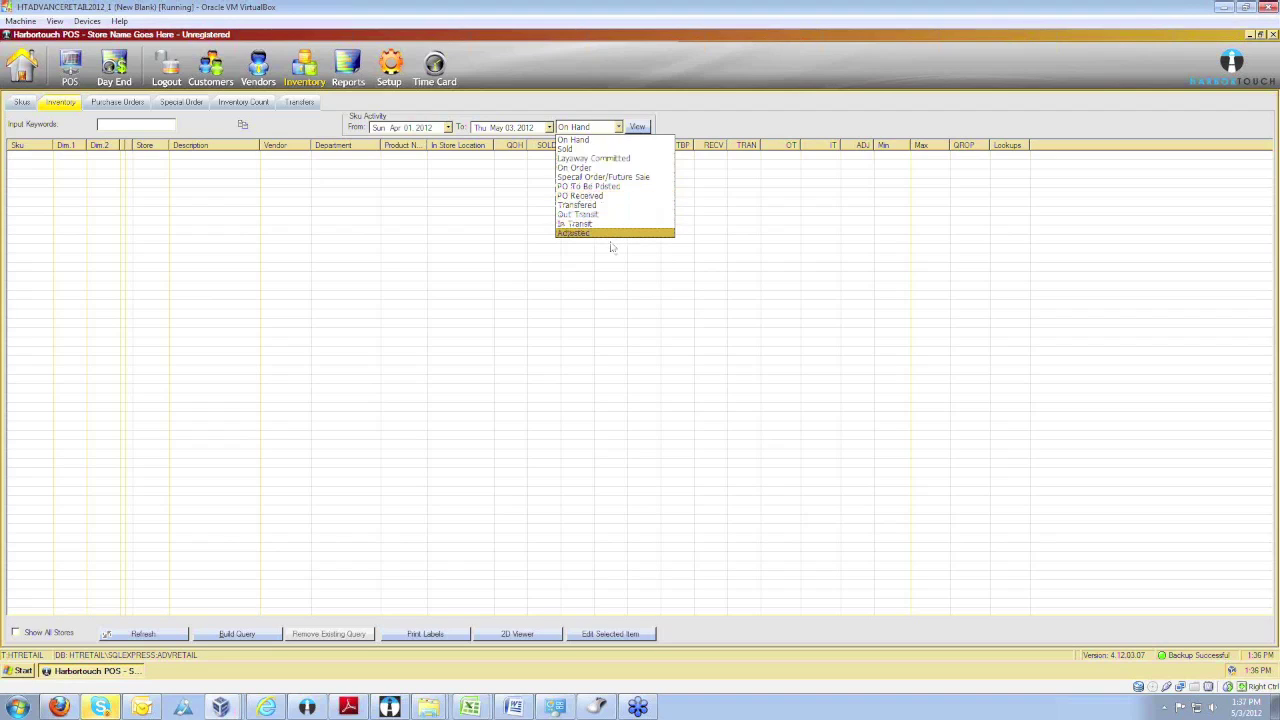
click(703, 115)
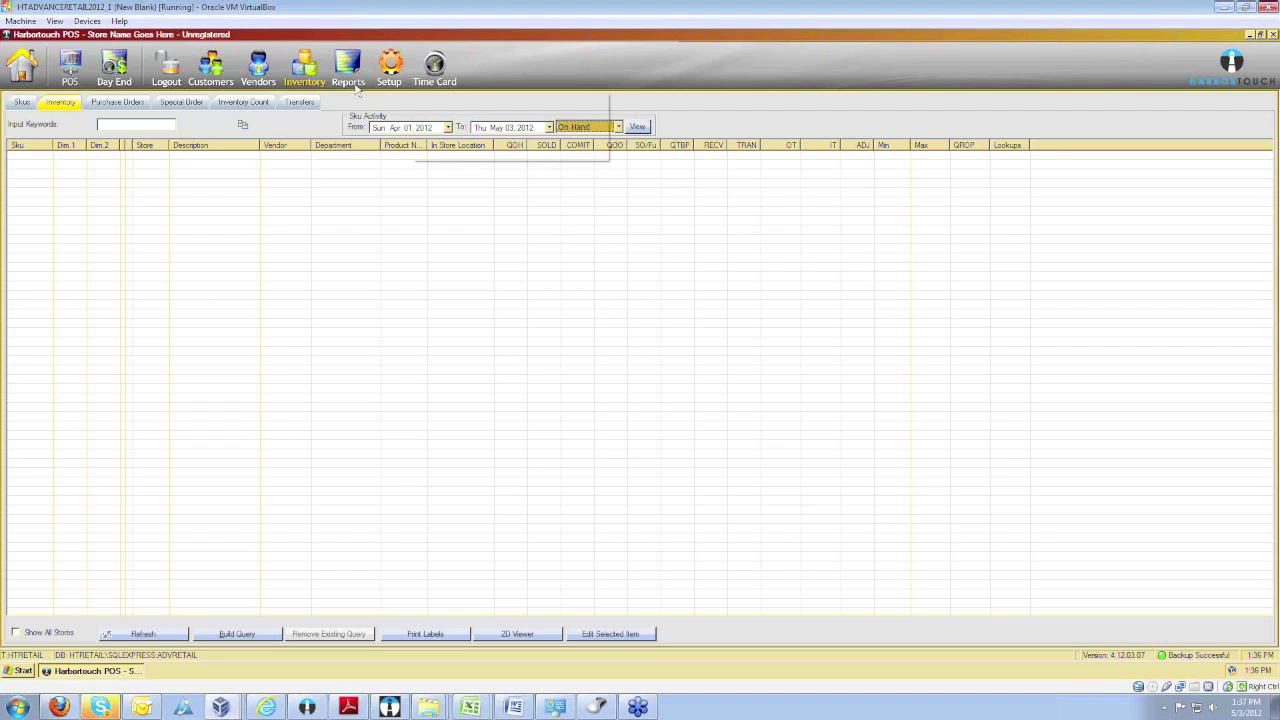
click(128, 103)
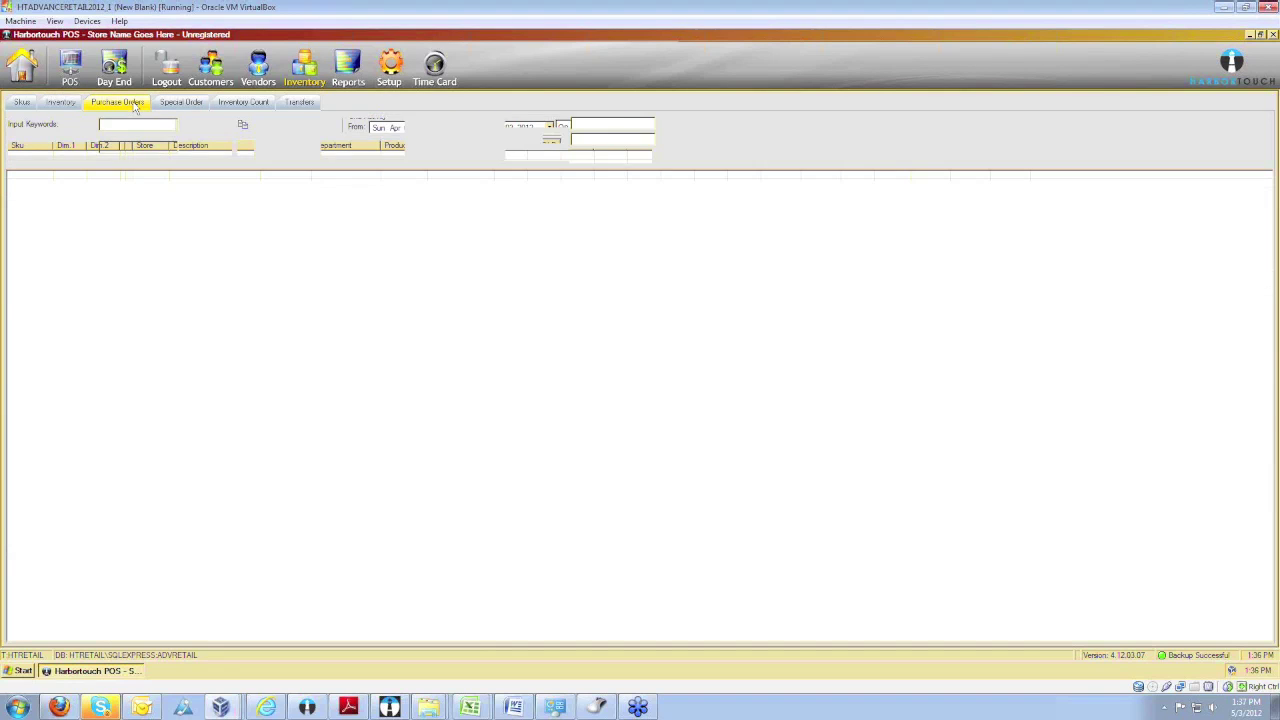
Create a purchase order named PO after the missing-name warning, opening blank PO #1.
click(255, 126)
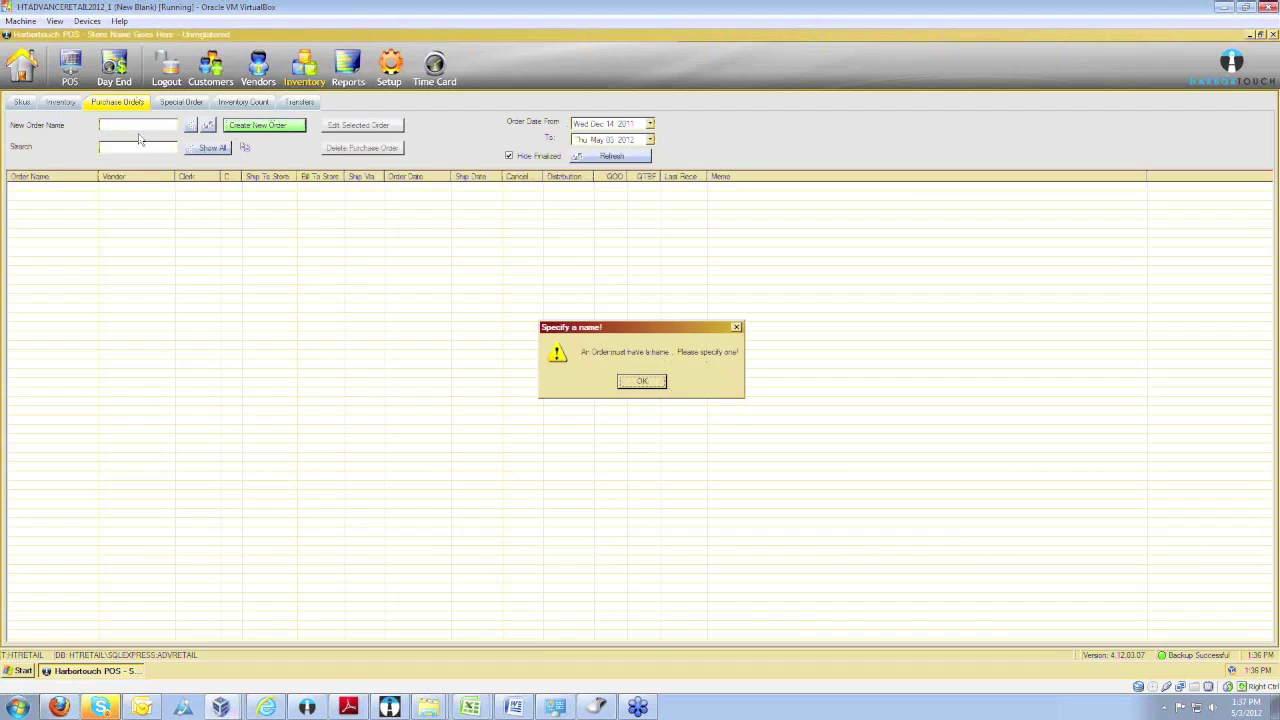
click(629, 385)
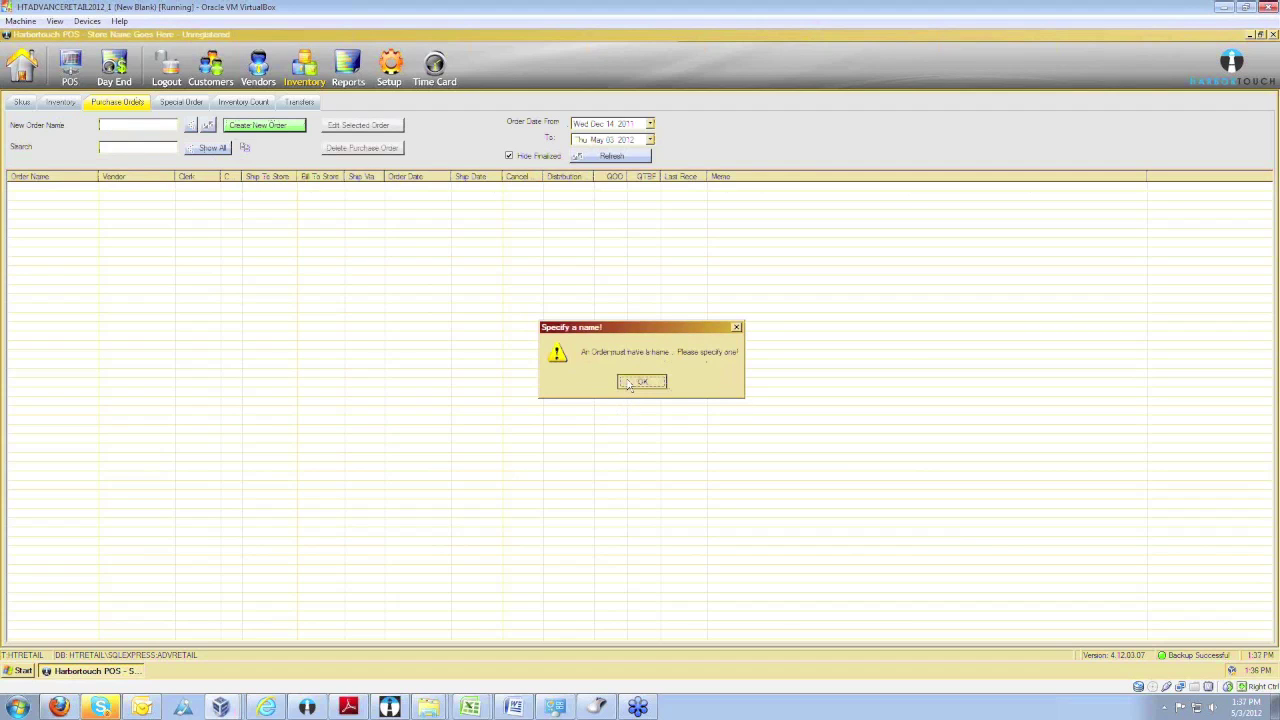
click(111, 125)
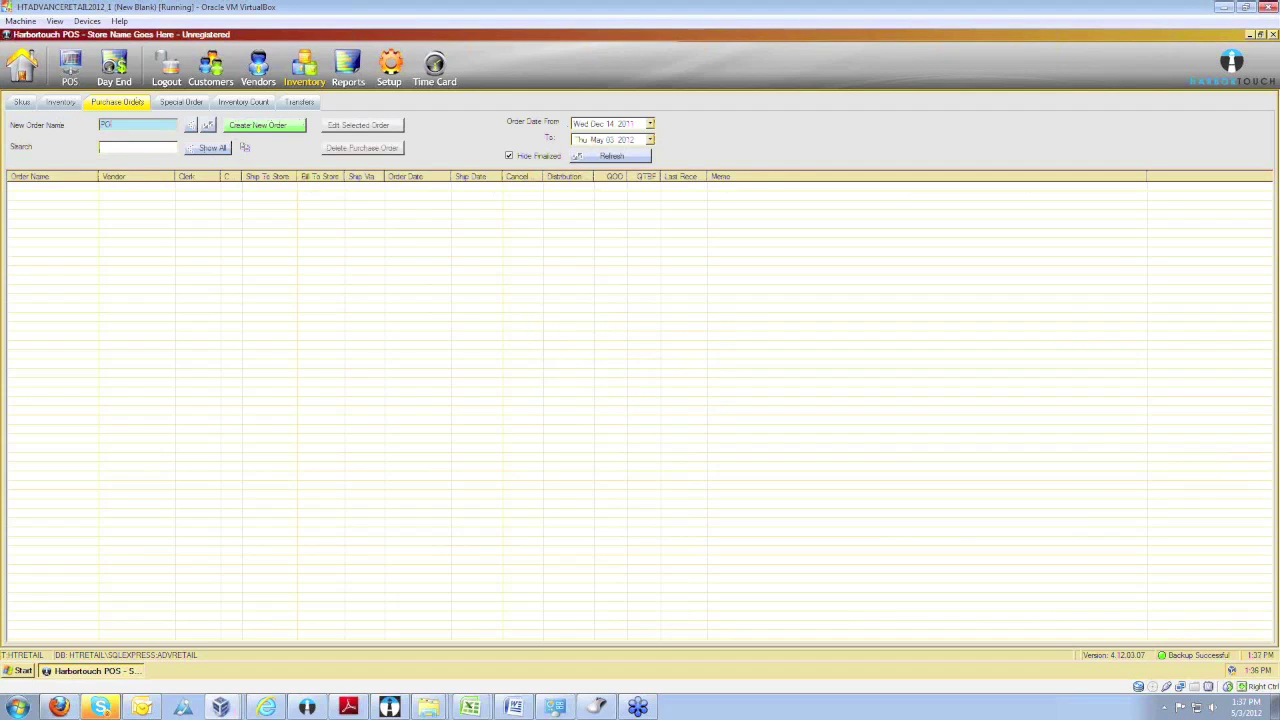
click(240, 130)
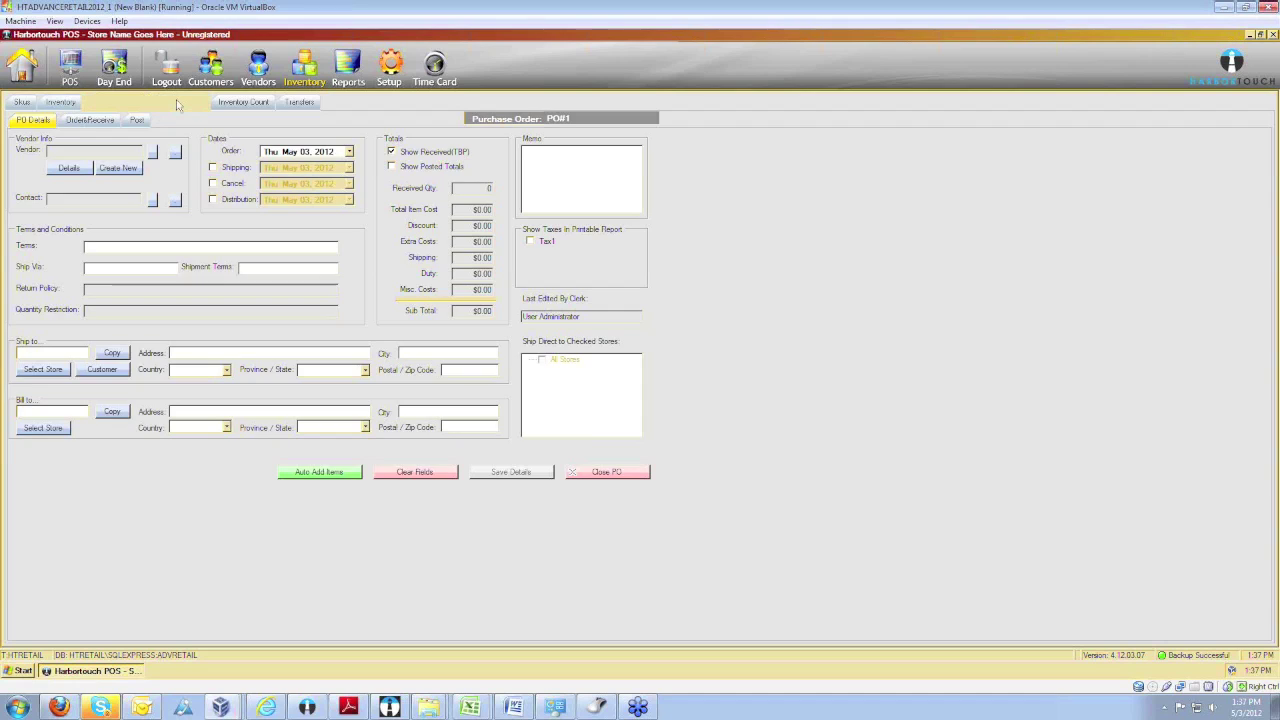
Review Special Orders with a widened Dim 1 column, then move to Inventory Count.
click(176, 99)
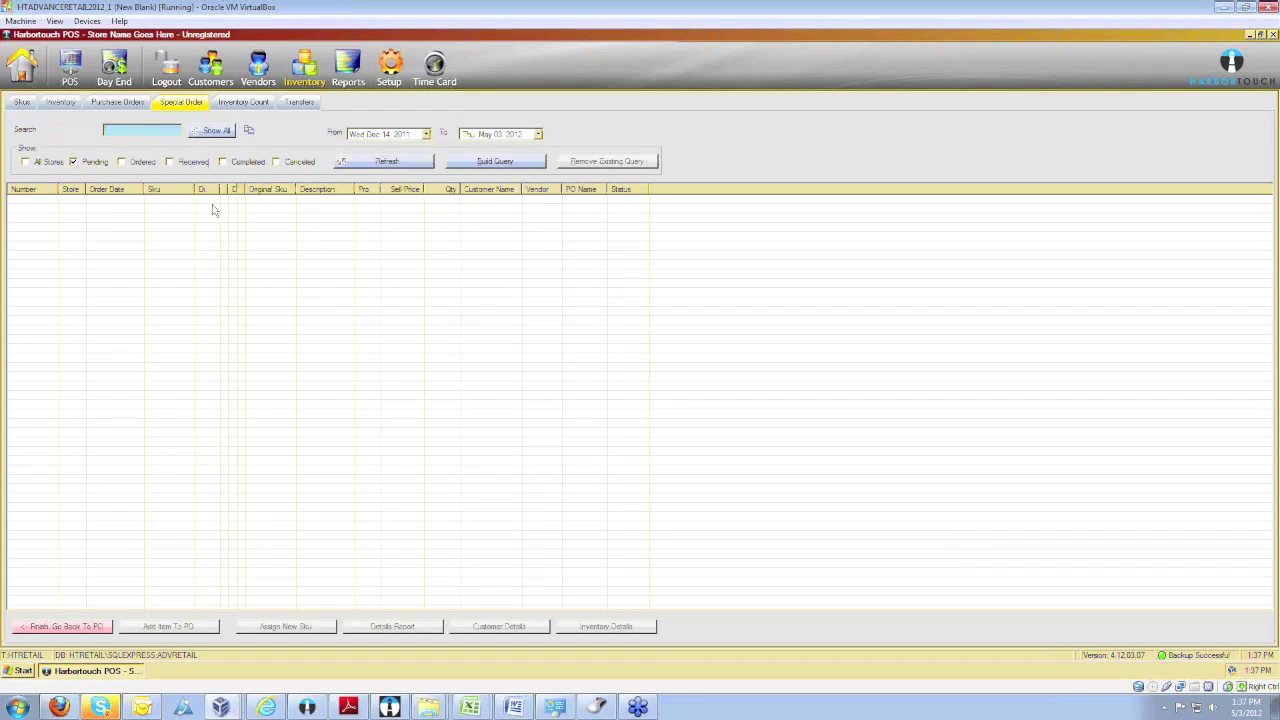
mouse_move(228, 188)
mouse_down()
mouse_move(292, 190)
mouse_move(252, 190)
mouse_up()
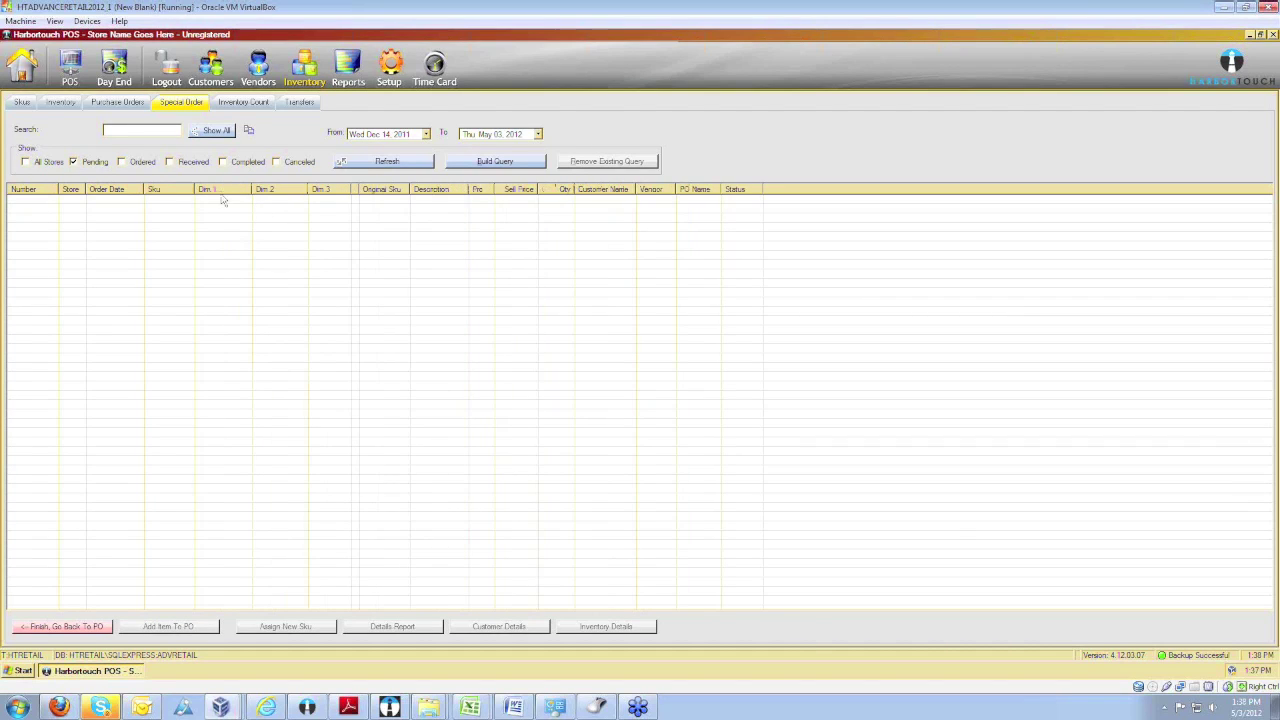
click(232, 105)
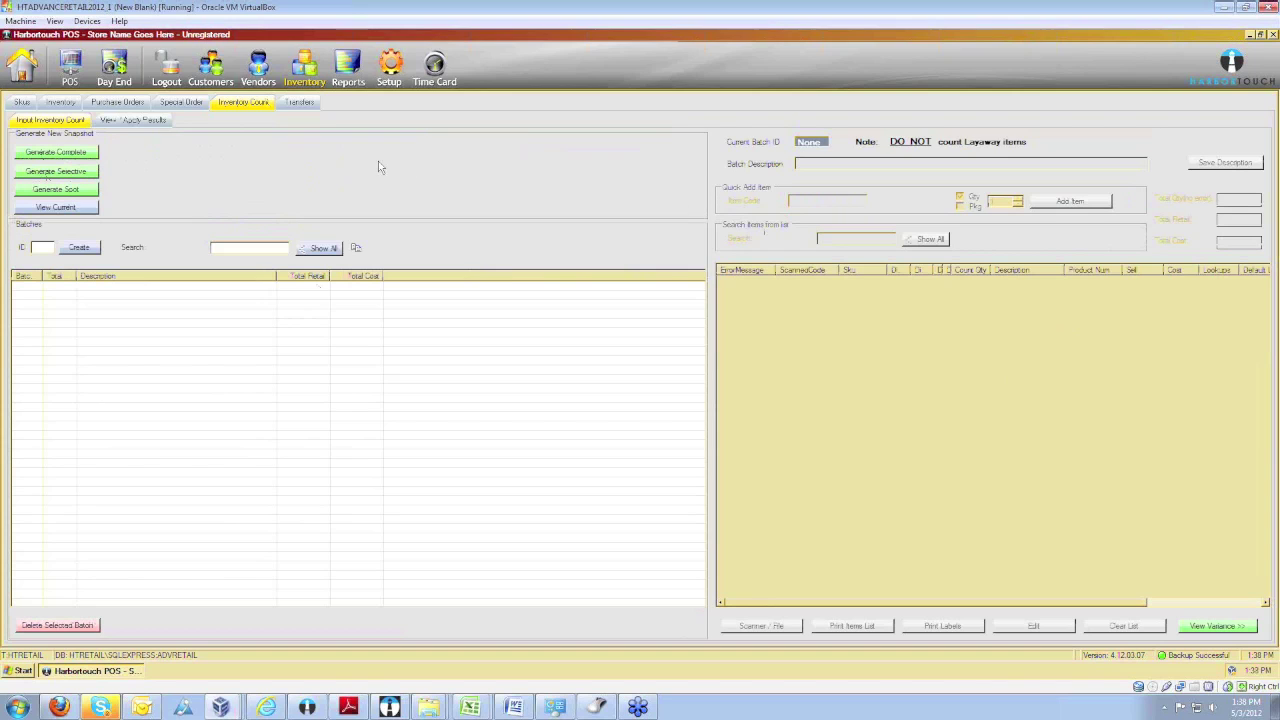
Pass through the Transfers and Skus tabs, then open Setup's Positions list.
click(300, 103)
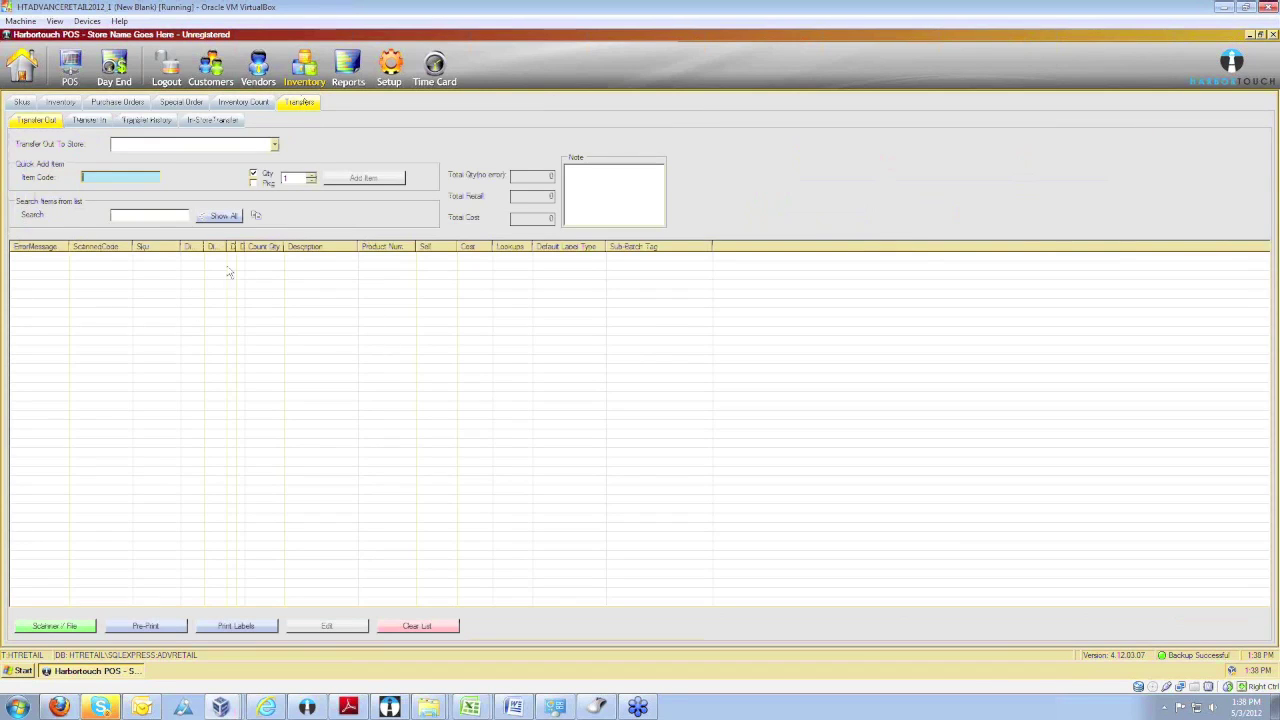
click(98, 271)
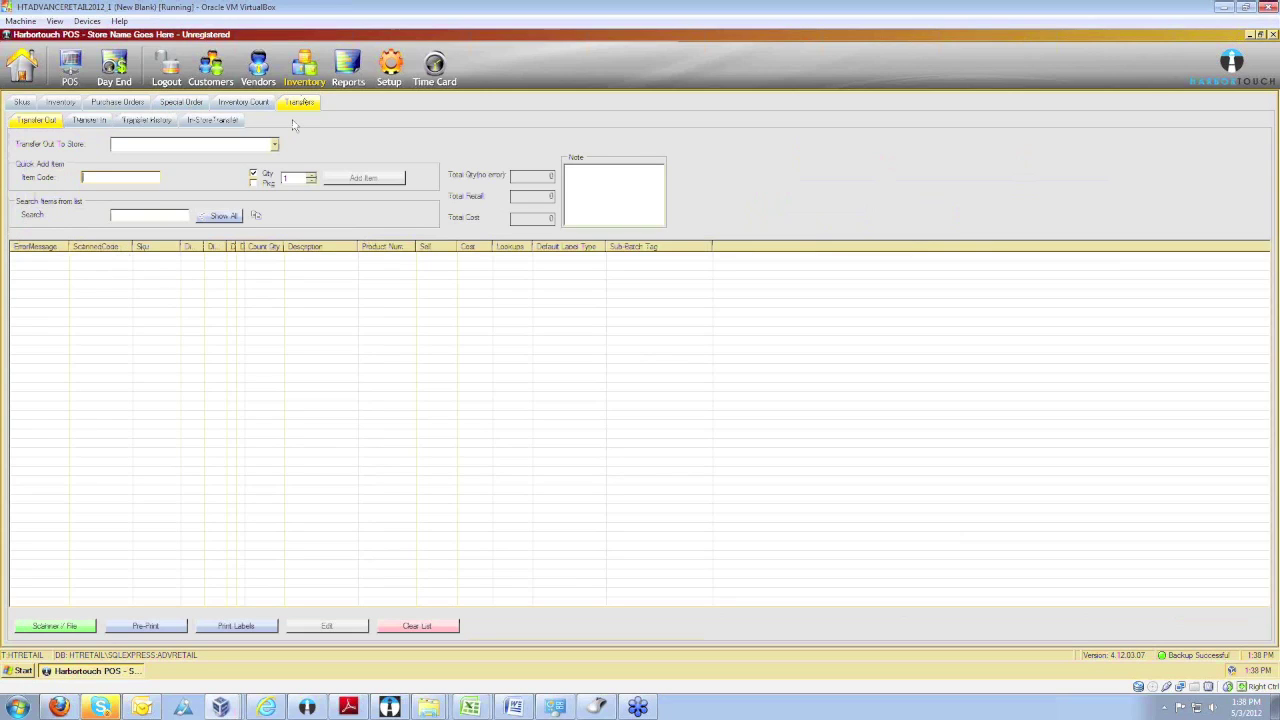
click(22, 103)
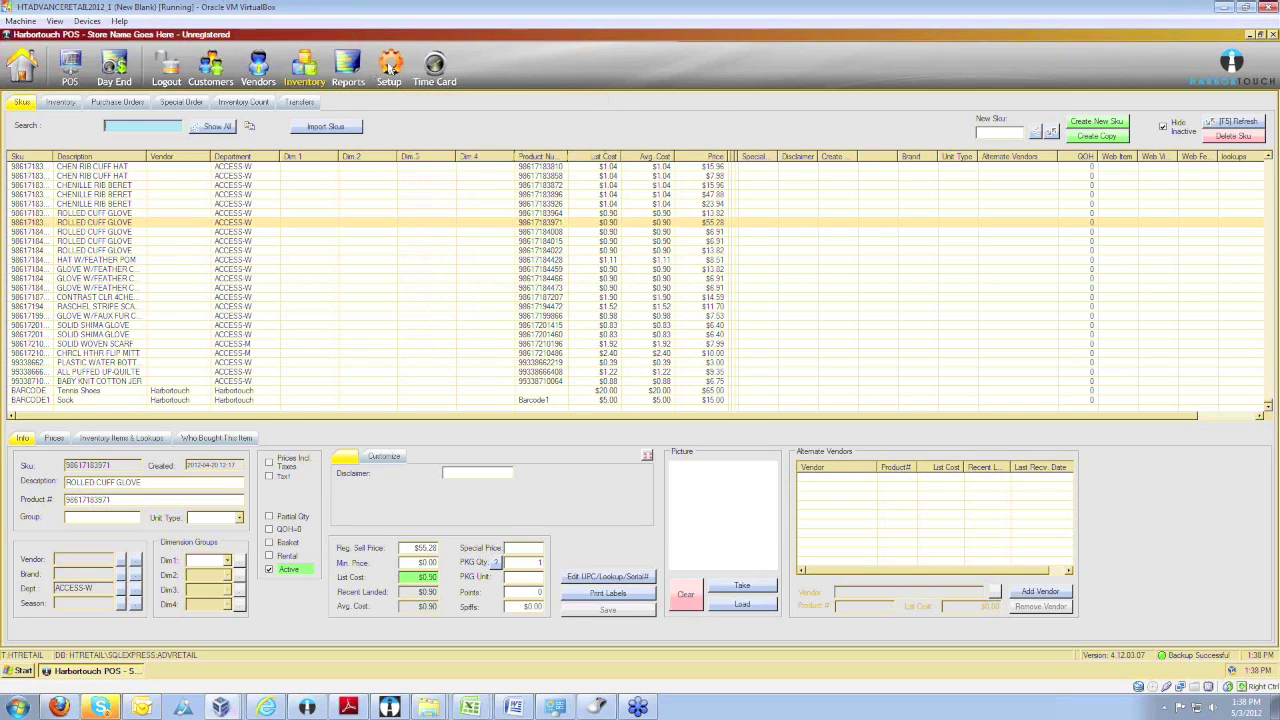
click(390, 66)
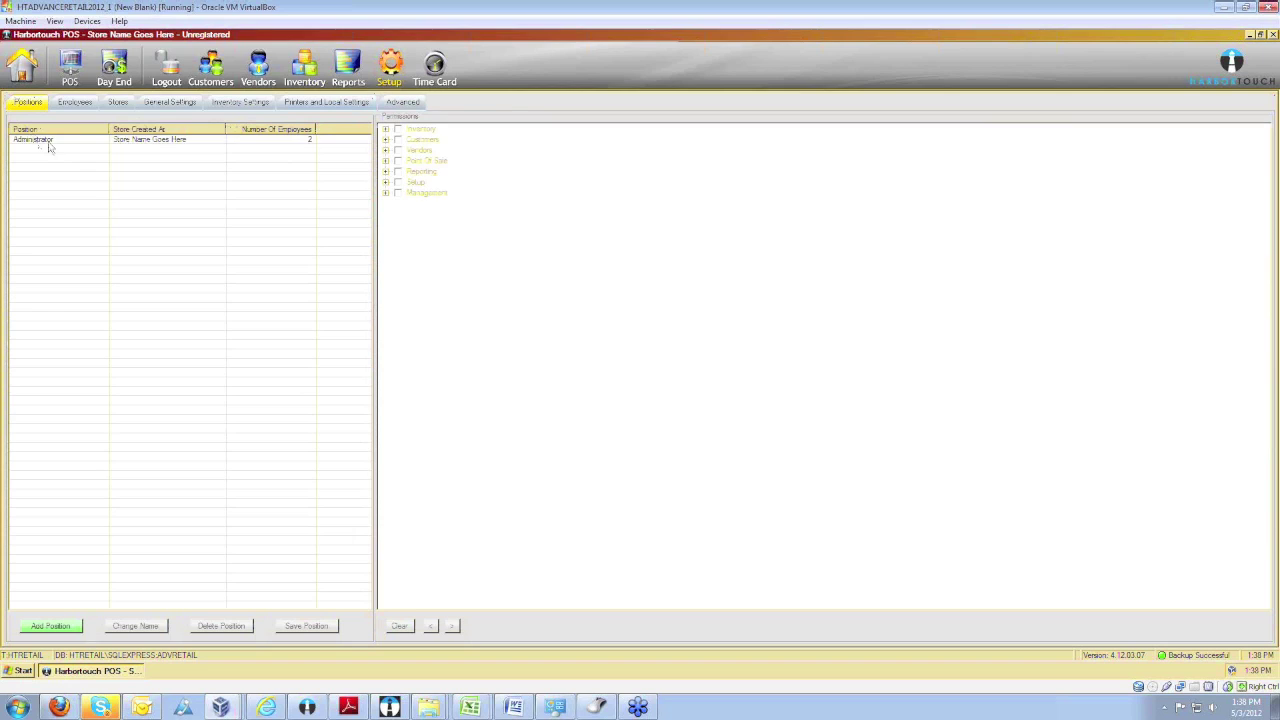
Add a Cashier position beneath Administrator in the Positions list.
click(48, 142)
click(51, 626)
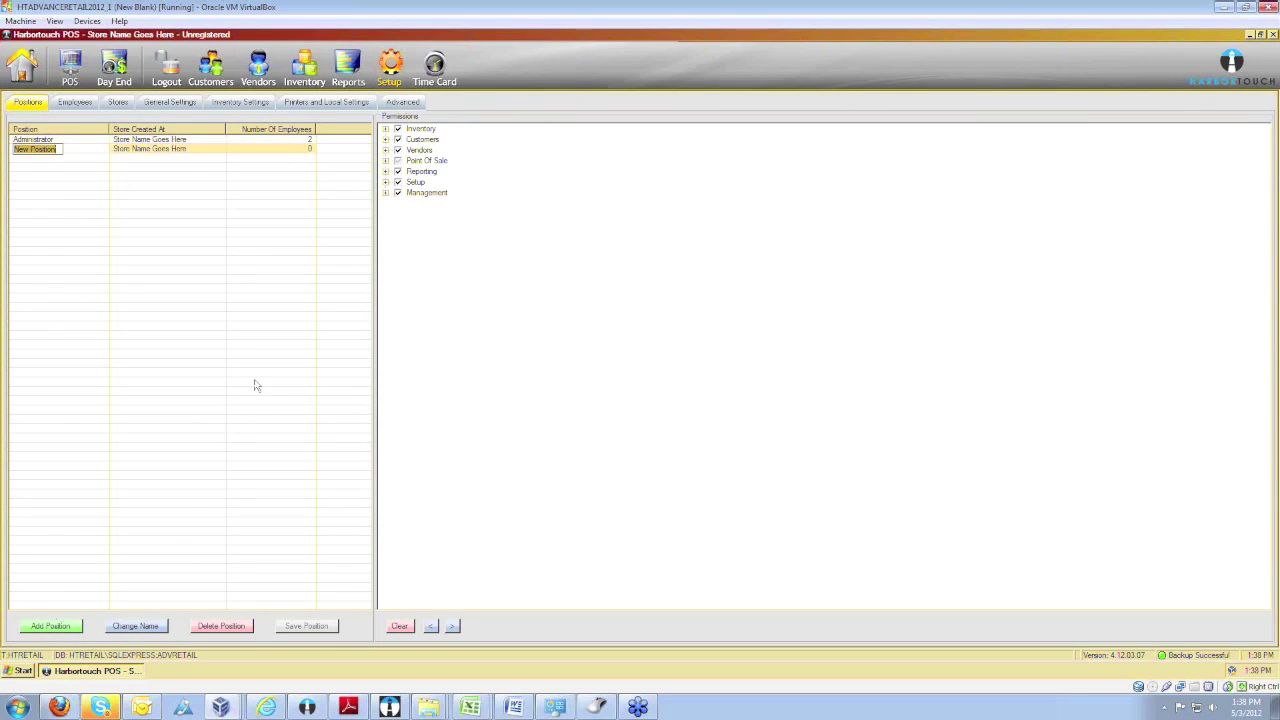
text(Cashie)
key(Return)
Remove Management, Setup, Reporting, Vendors and Inventory access from the Cashier position.
click(397, 195)
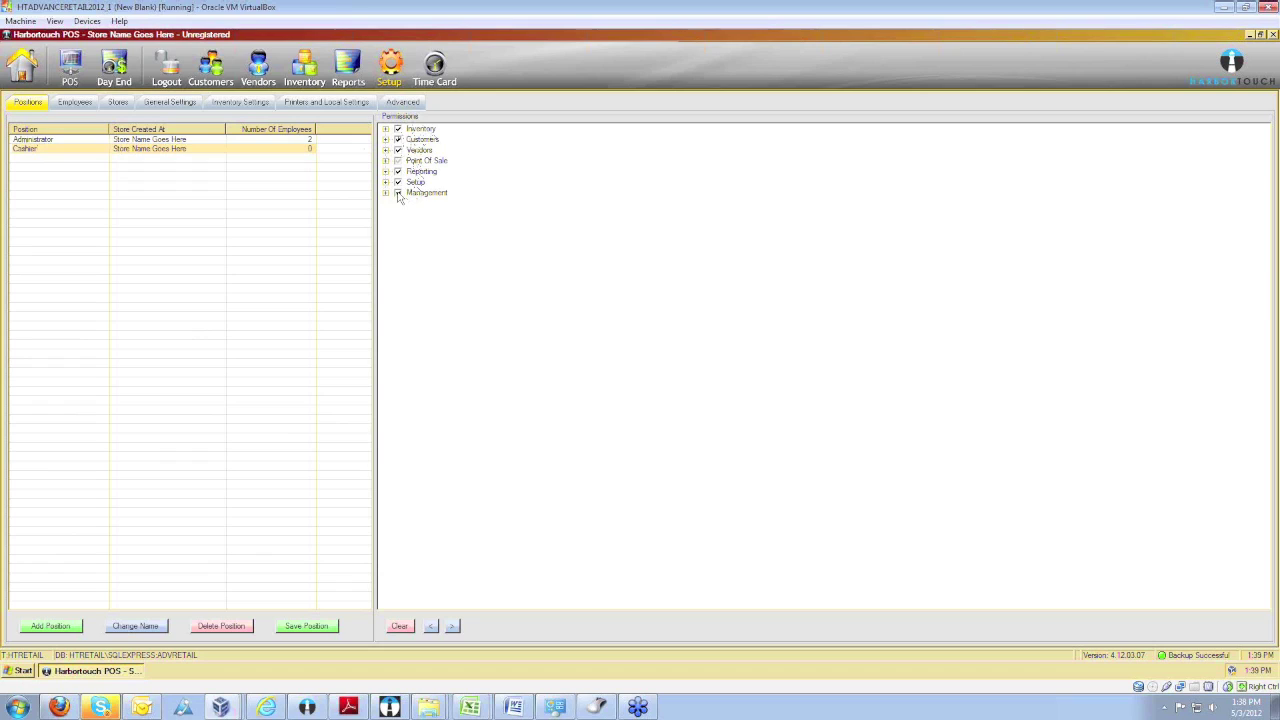
click(398, 195)
click(397, 183)
click(397, 183)
click(400, 174)
click(399, 173)
click(398, 150)
click(398, 129)
Revoke Point Of Sale's Discount / Change Price and Change Tax rights, then save the position.
click(386, 140)
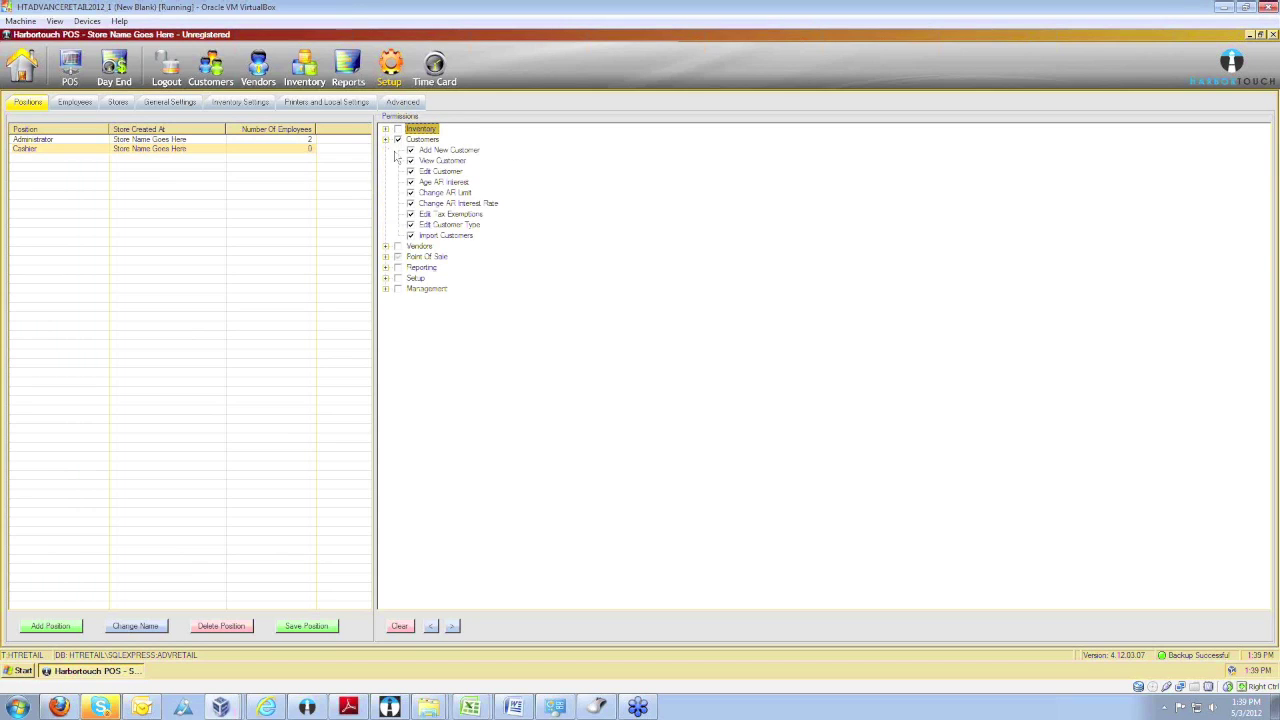
click(387, 140)
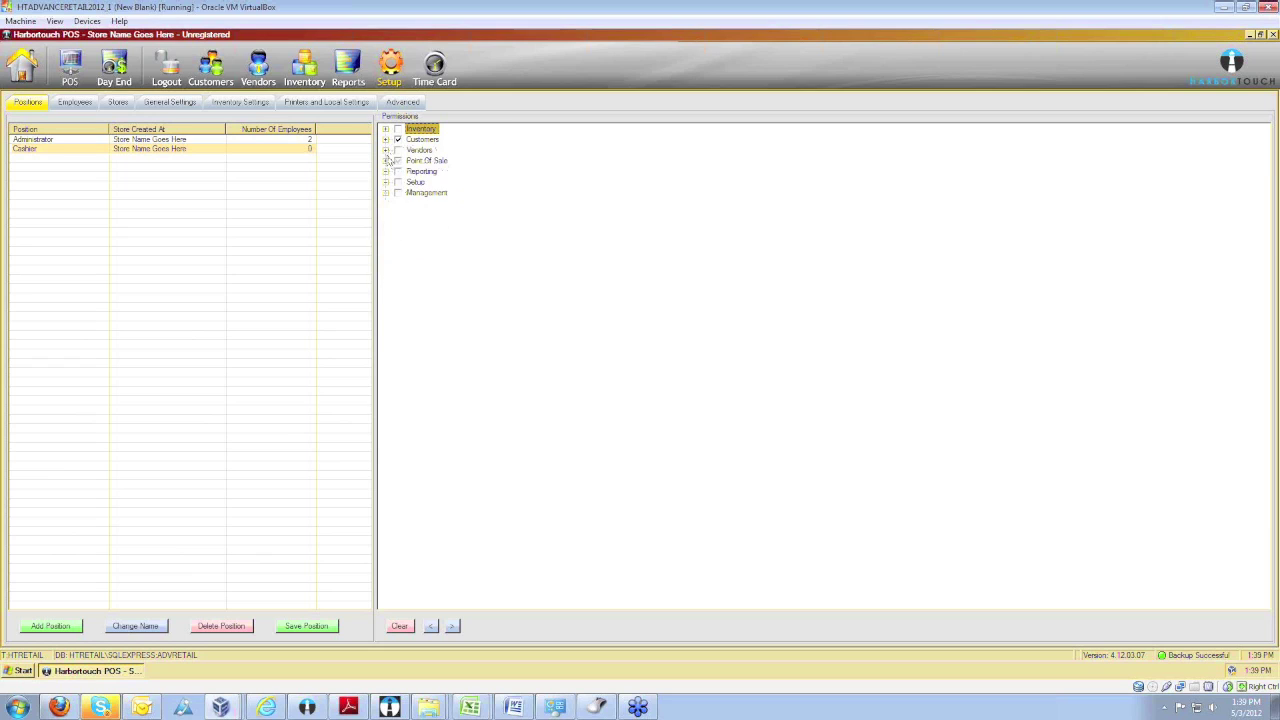
click(386, 161)
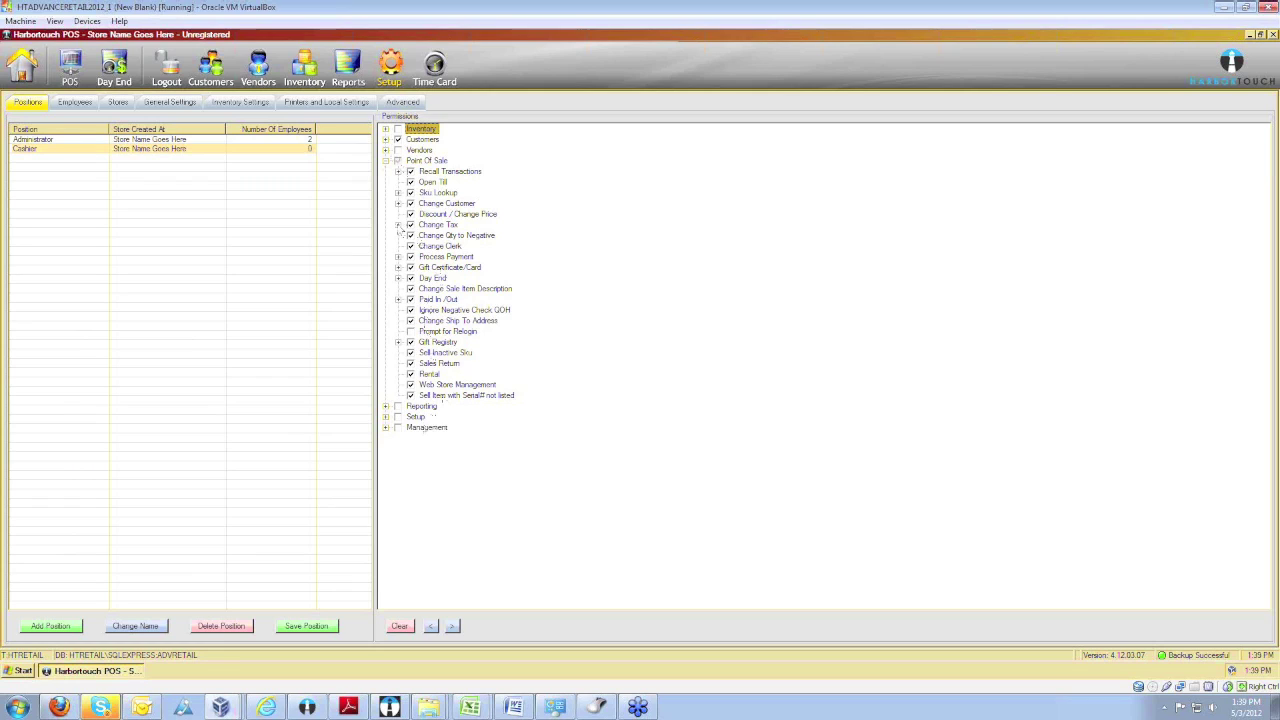
click(410, 214)
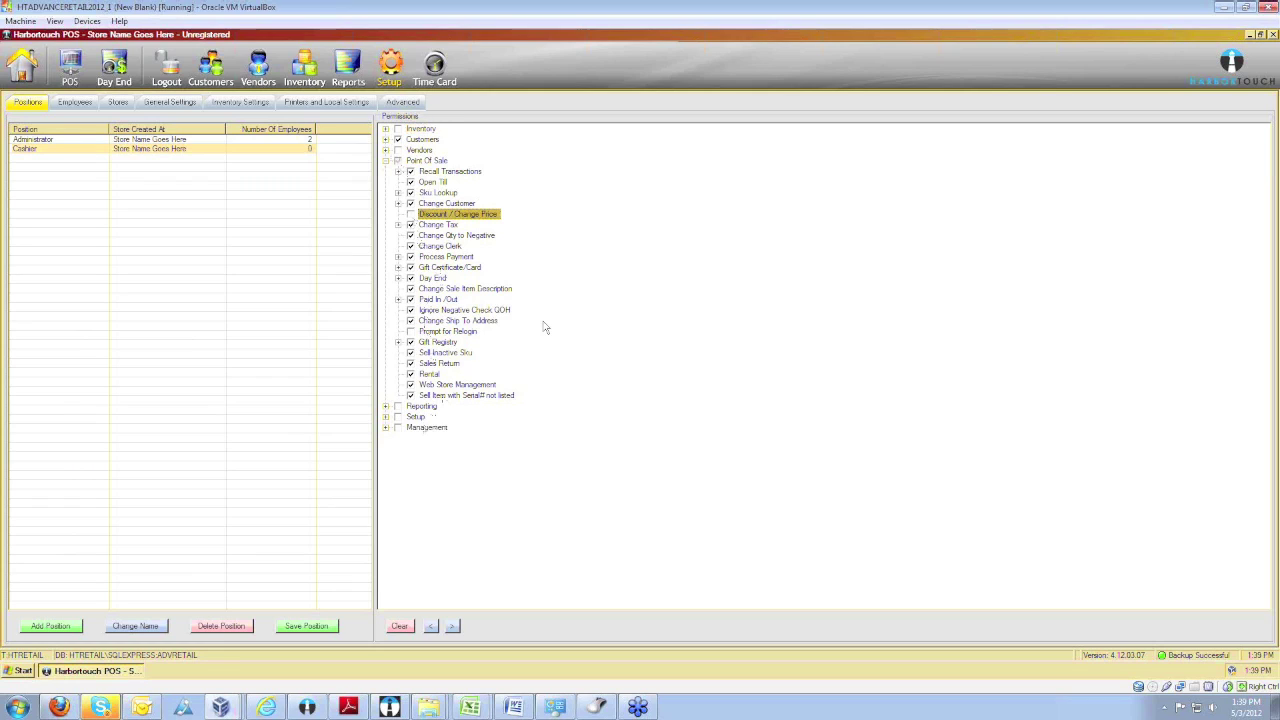
click(410, 224)
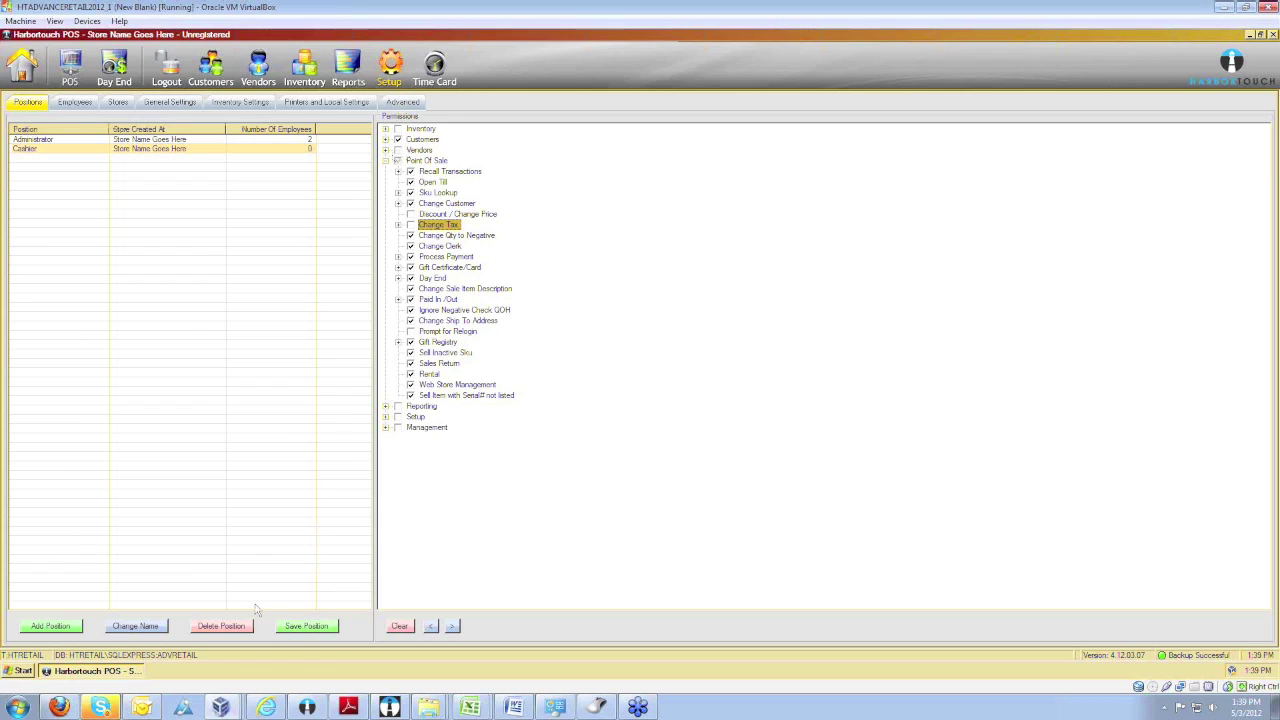
click(313, 630)
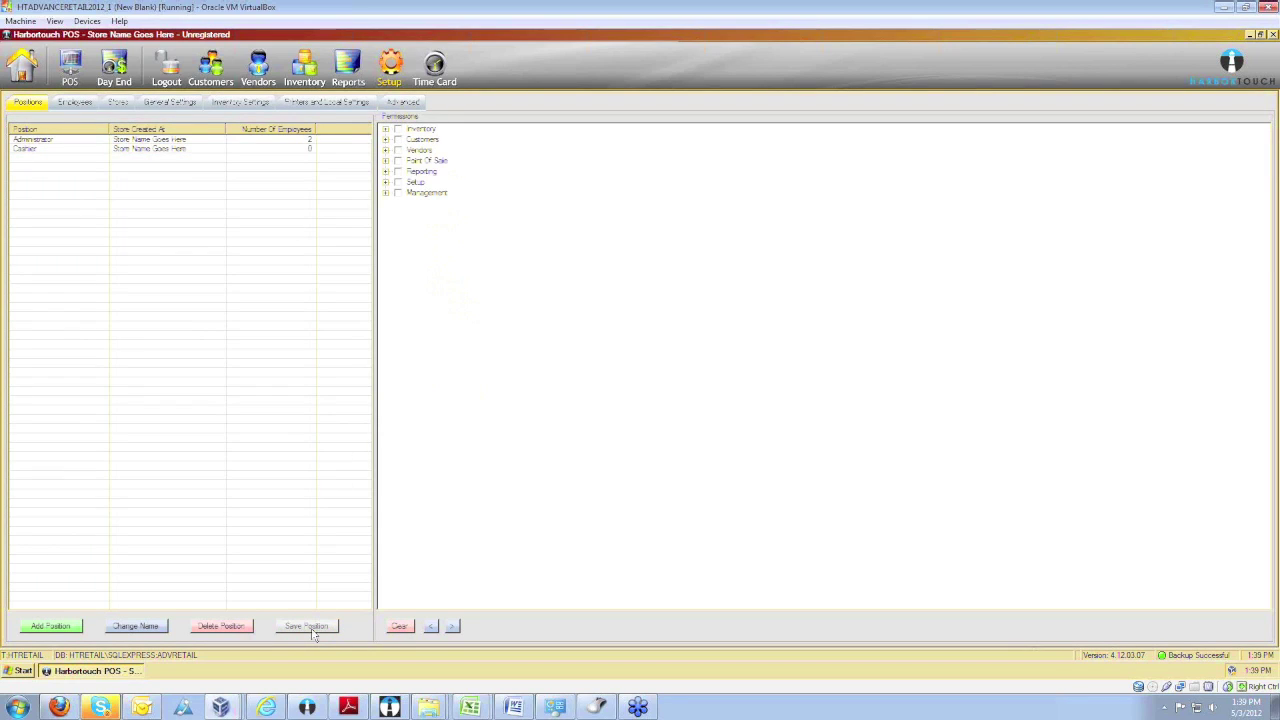
On the Employees tab, review the administrator's record and keep Administrator as position.
click(80, 104)
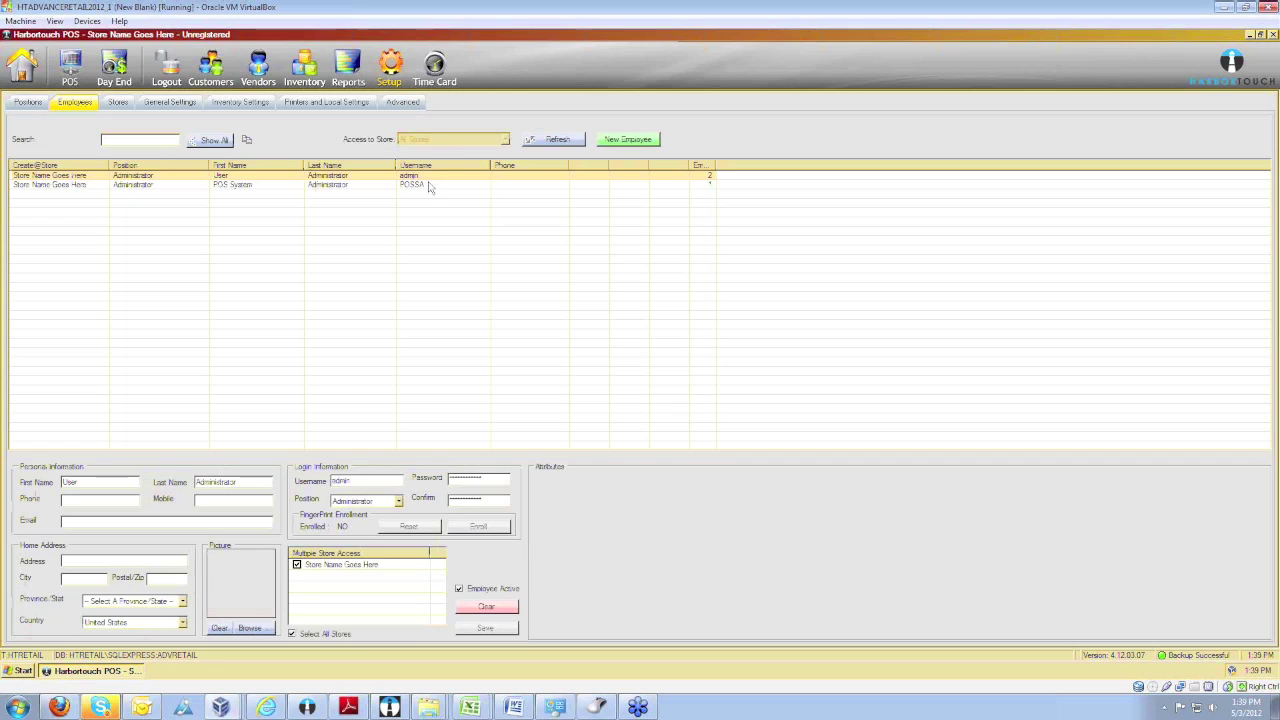
click(103, 482)
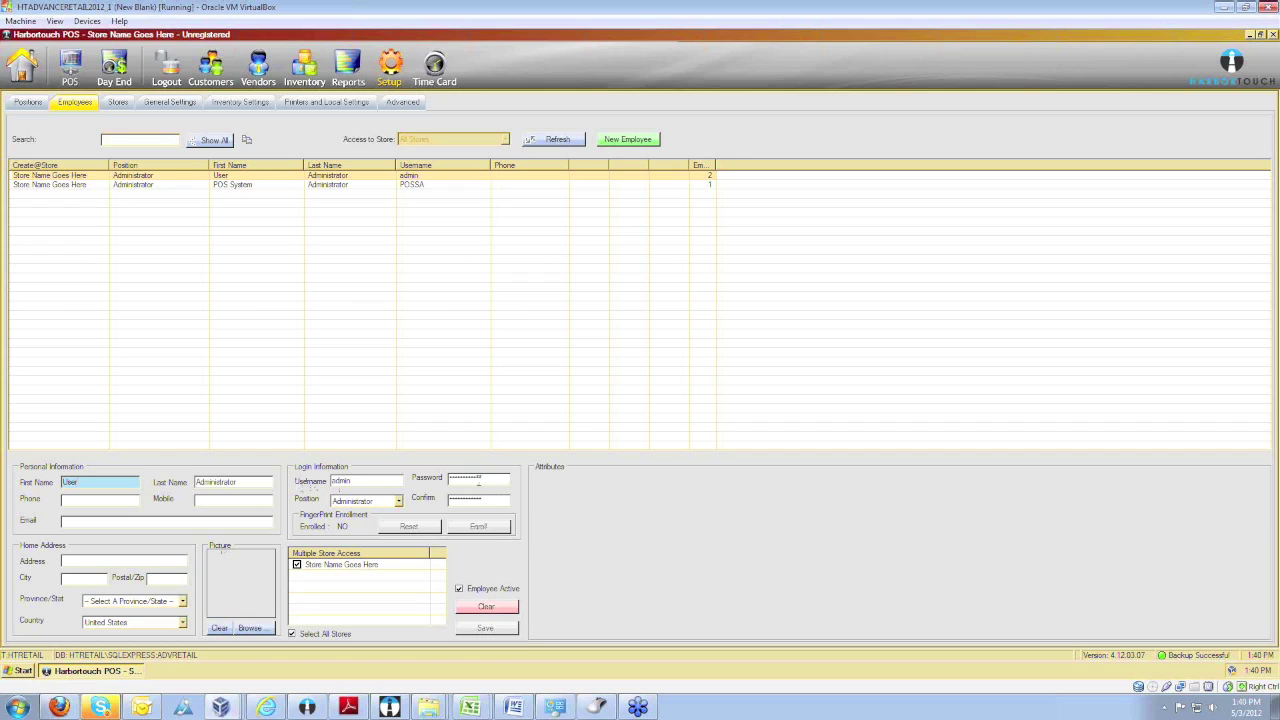
click(398, 501)
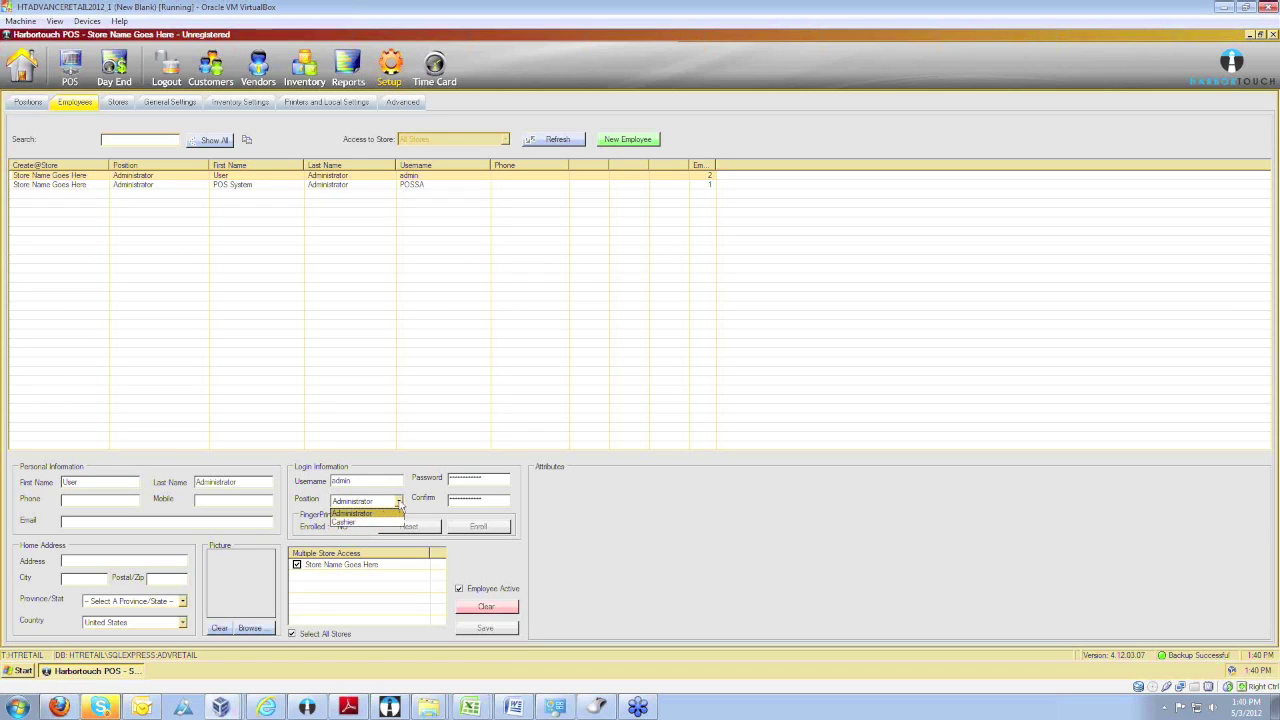
click(401, 510)
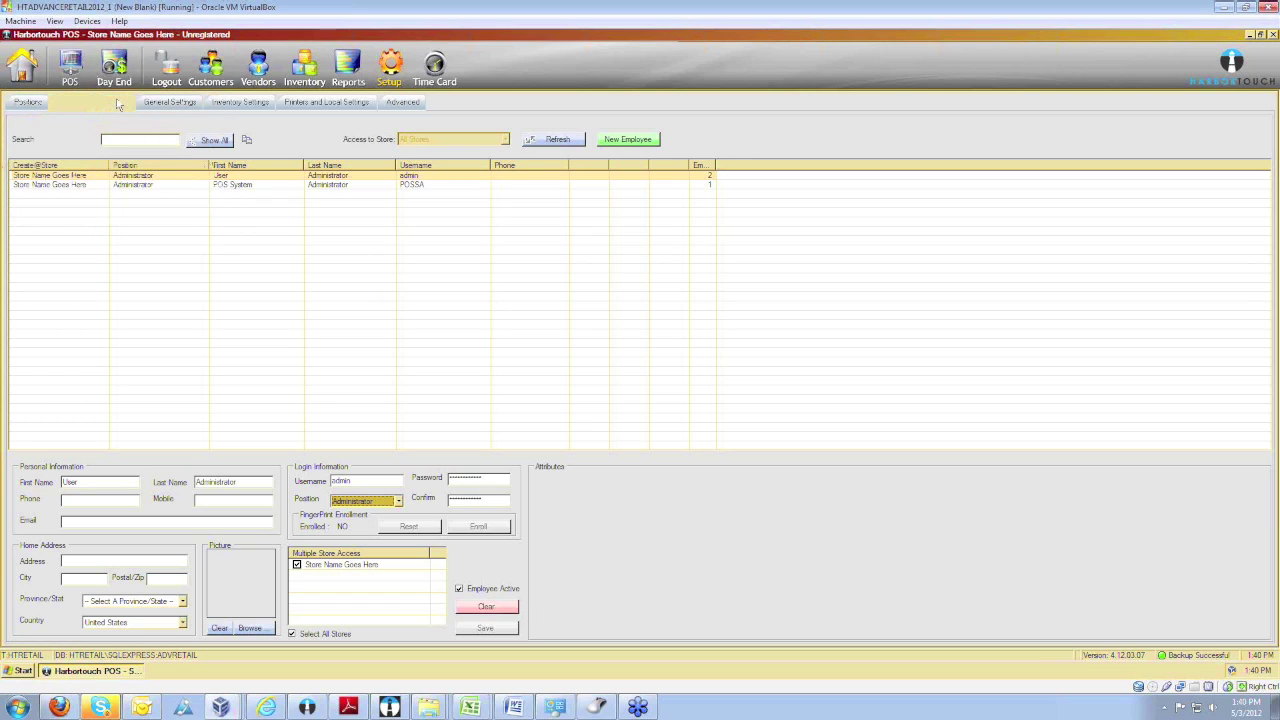
Open the Stores tab and select the Tax 1 Rate value of 10.
click(118, 103)
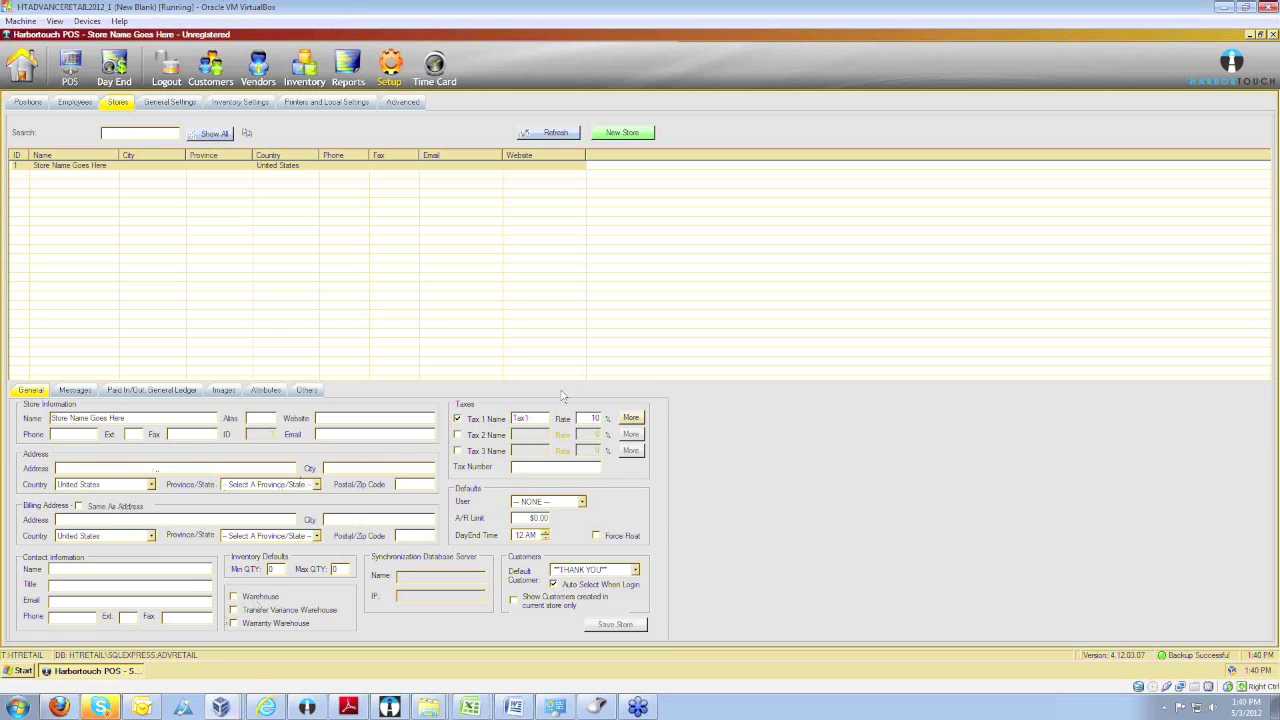
double_click(591, 418)
Save a 'New VIP customer' customer type in General Settings.
click(163, 104)
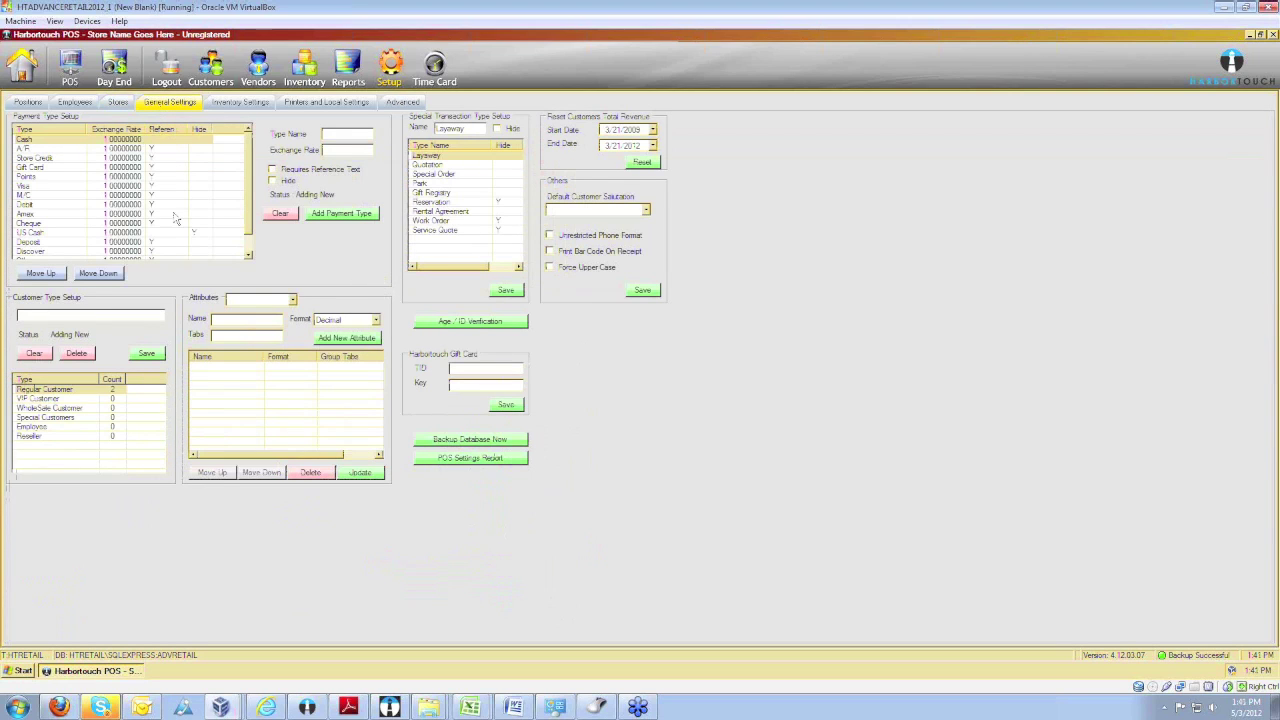
click(77, 314)
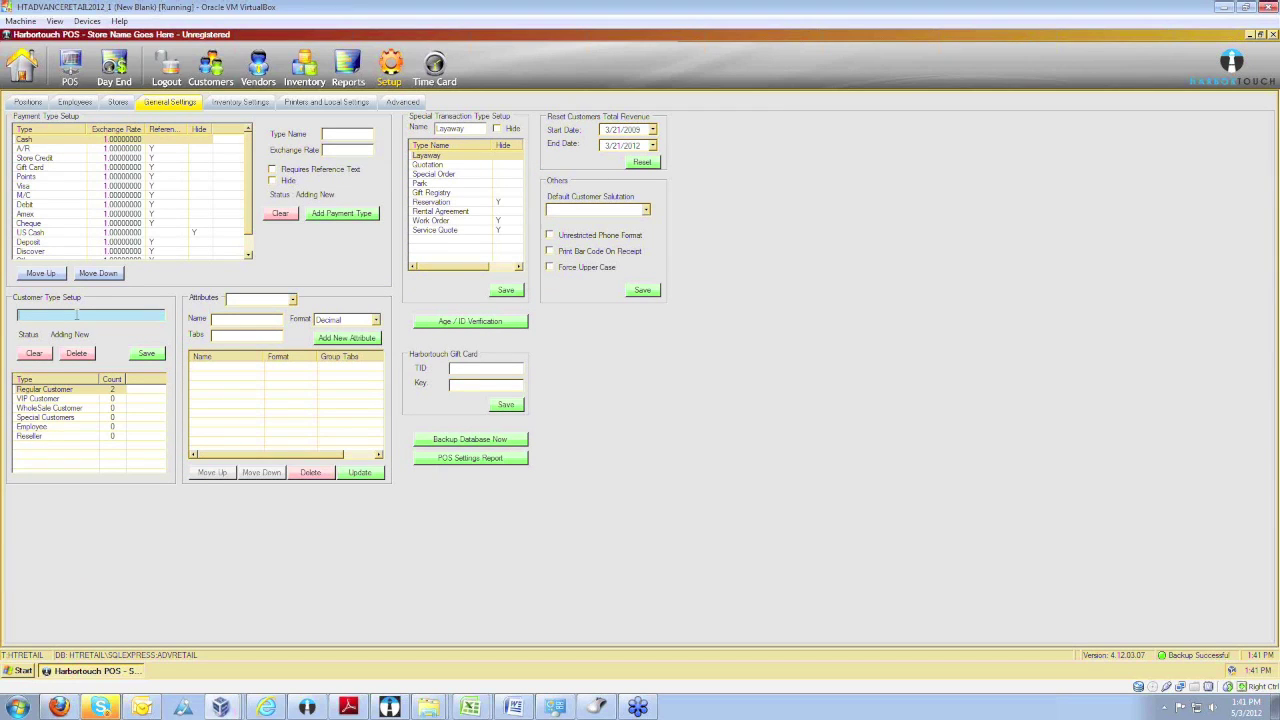
text(New VIP customer)
click(144, 356)
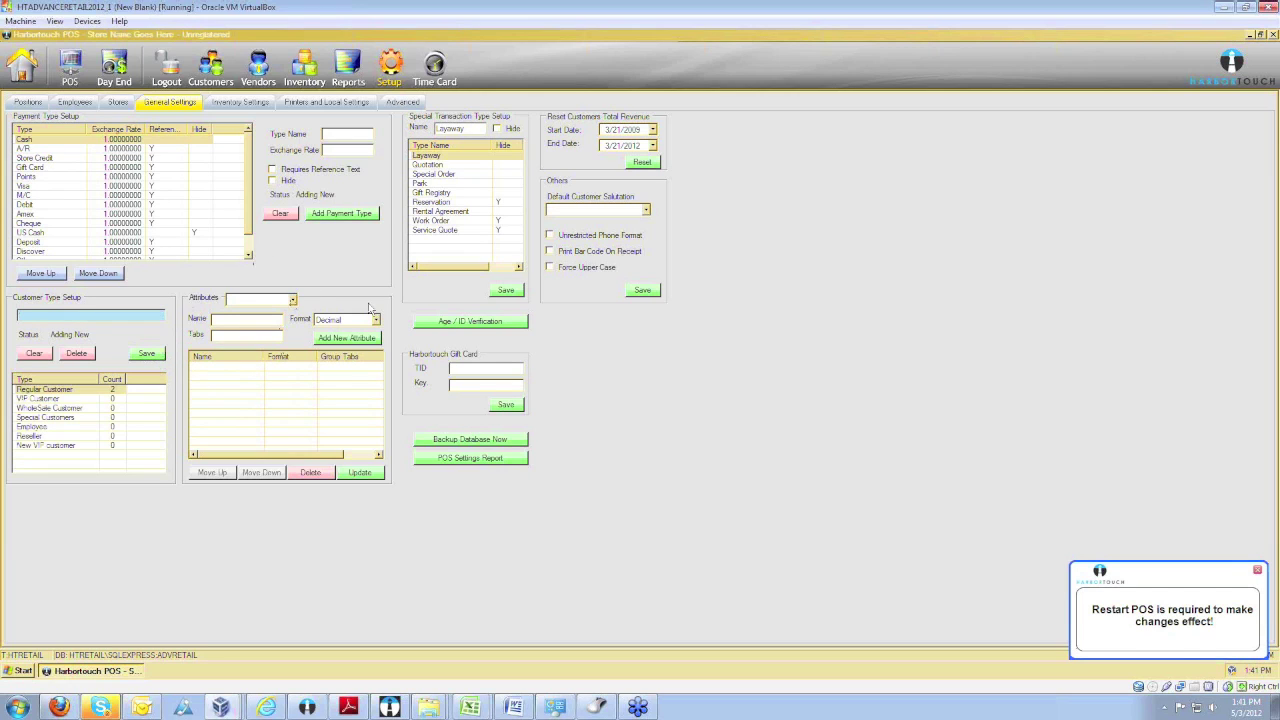
Browse the record types offered in the Attributes dropdown.
click(293, 300)
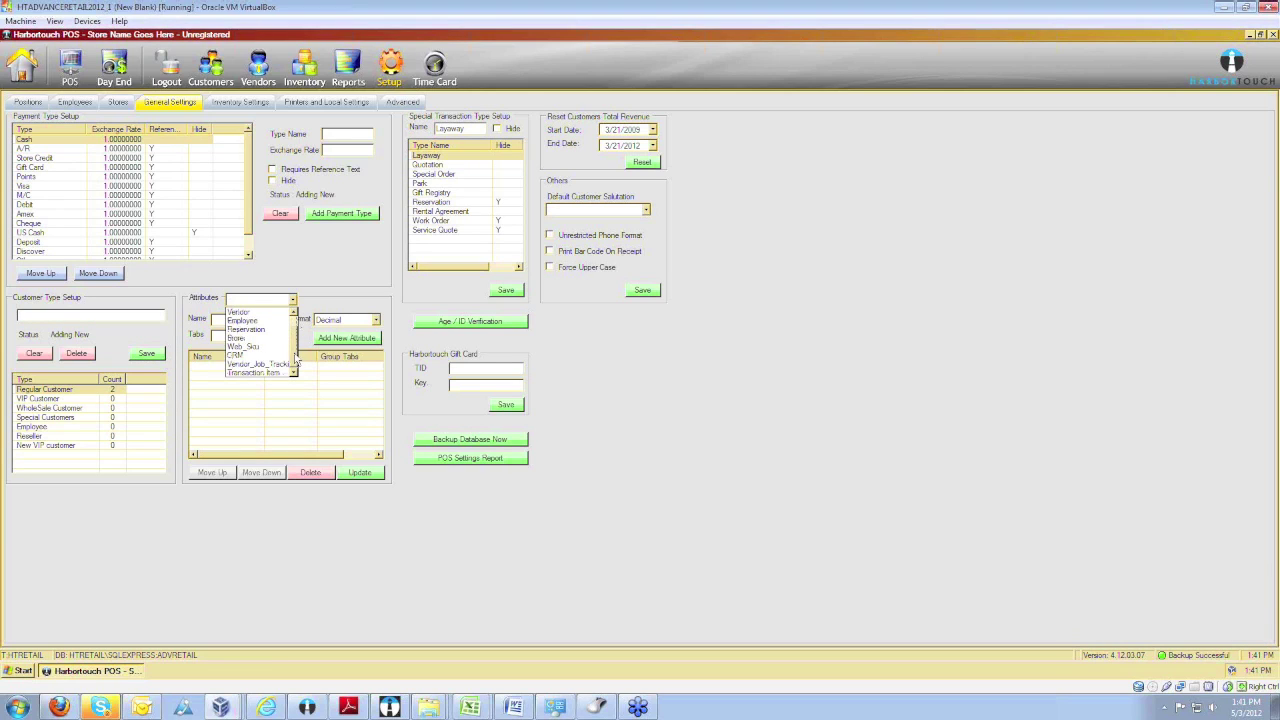
scroll(295, 340, up, 3)
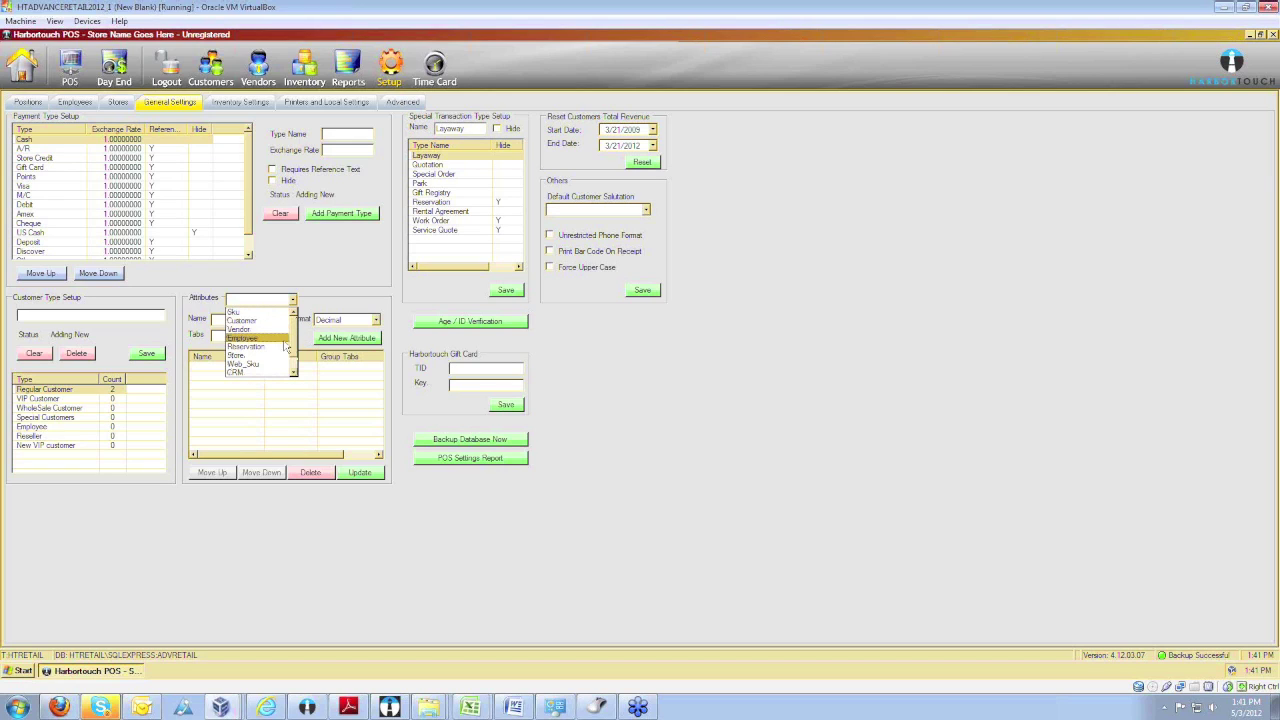
scroll(272, 352, down, 1)
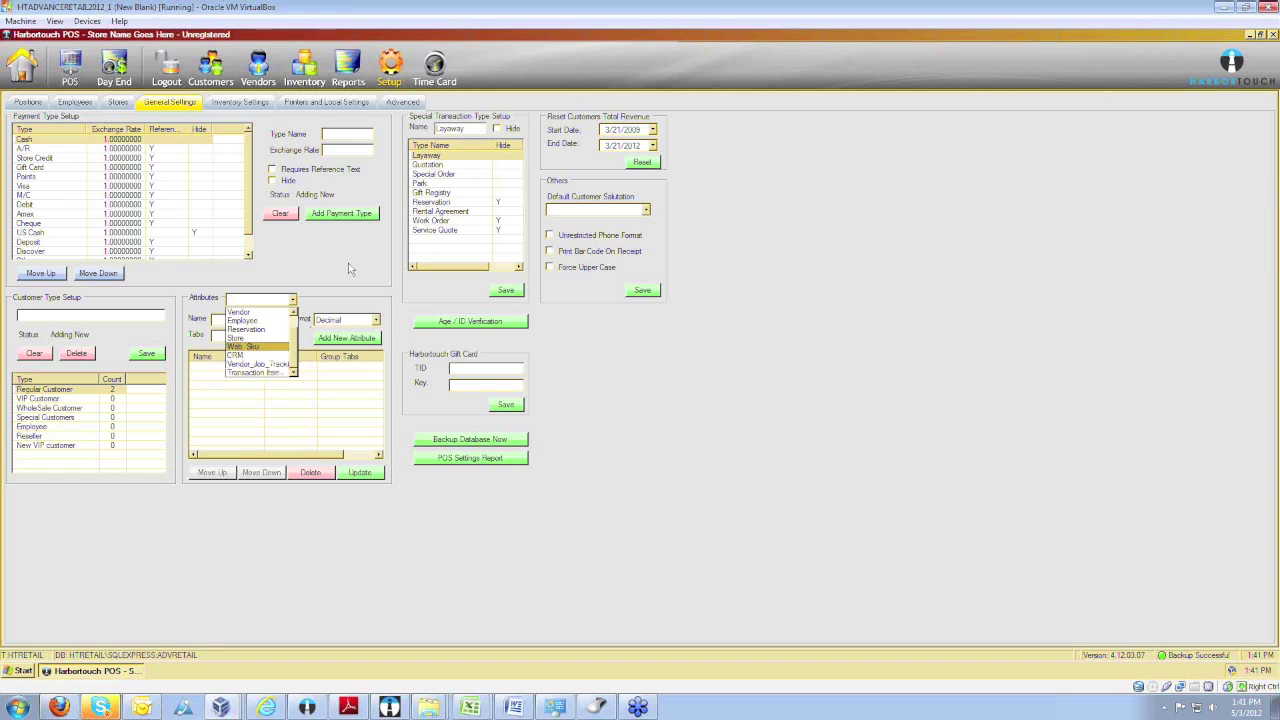
scroll(279, 354, up, 1)
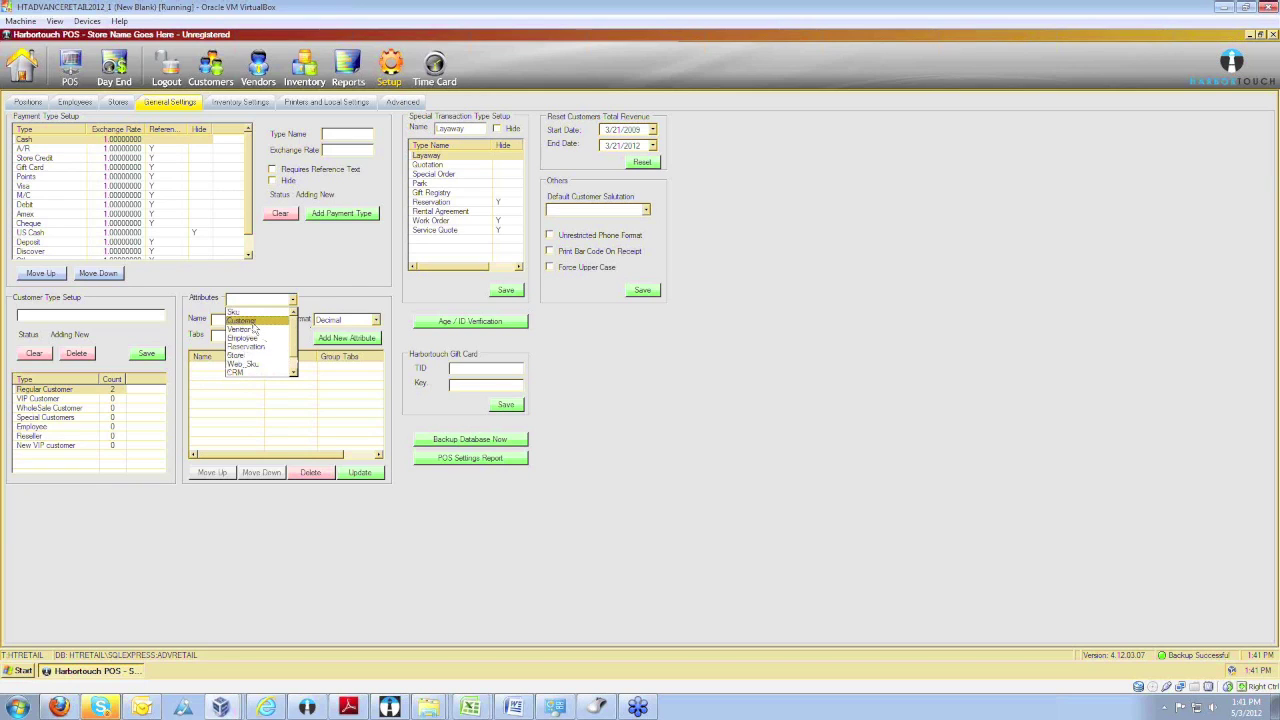
Add a Text-format 'Rings Size' attribute to Customer records with the tab name cleared.
click(244, 322)
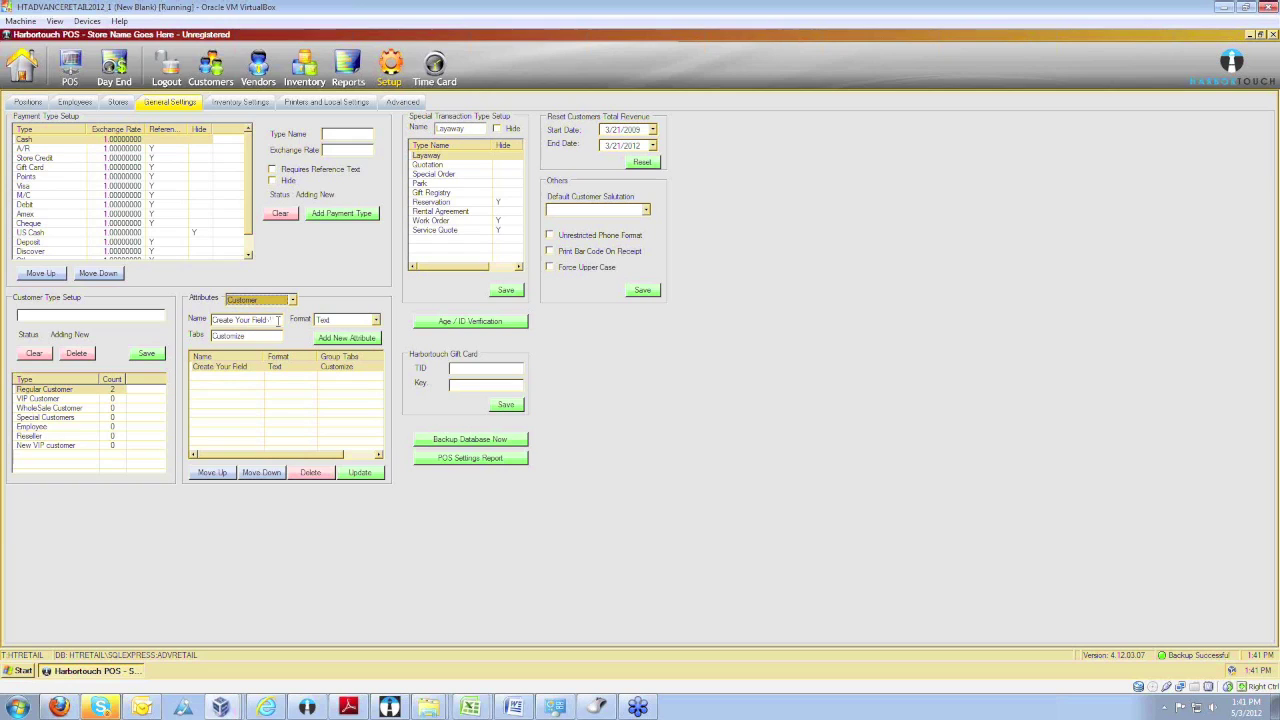
click(266, 316)
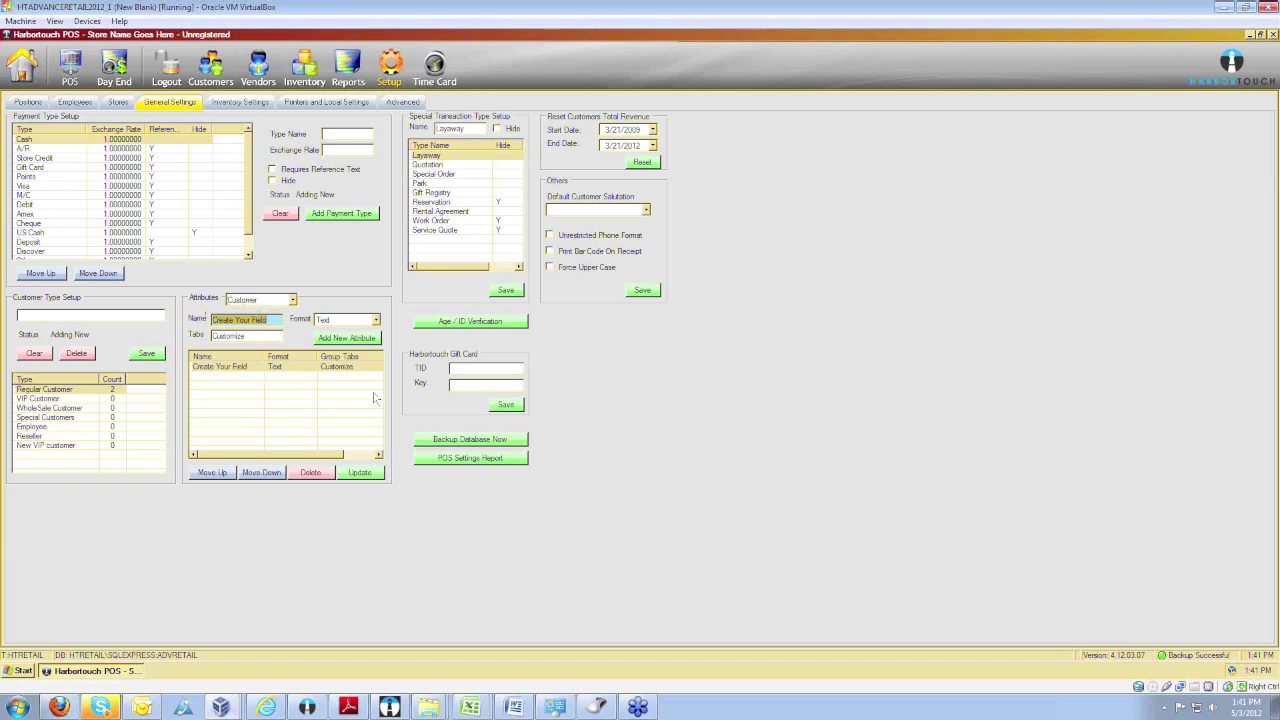
text(Rings Size)
key(Tab)
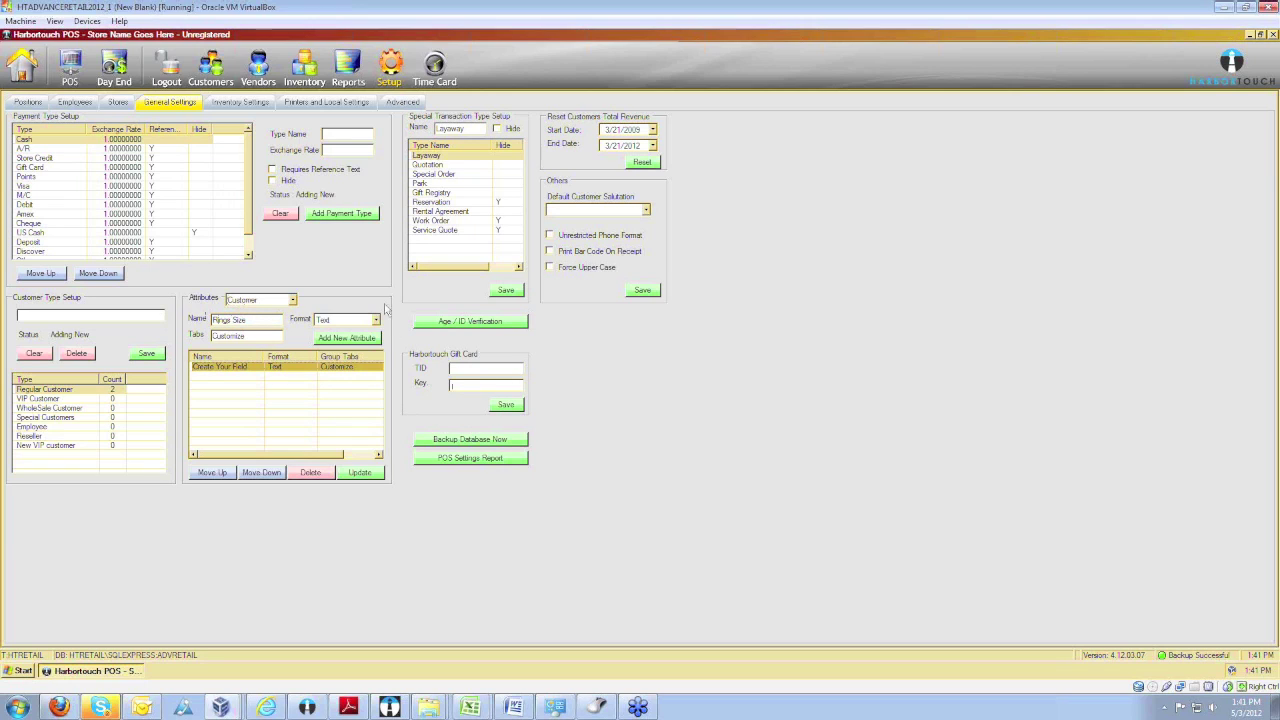
click(375, 319)
scroll(381, 378, up, 1)
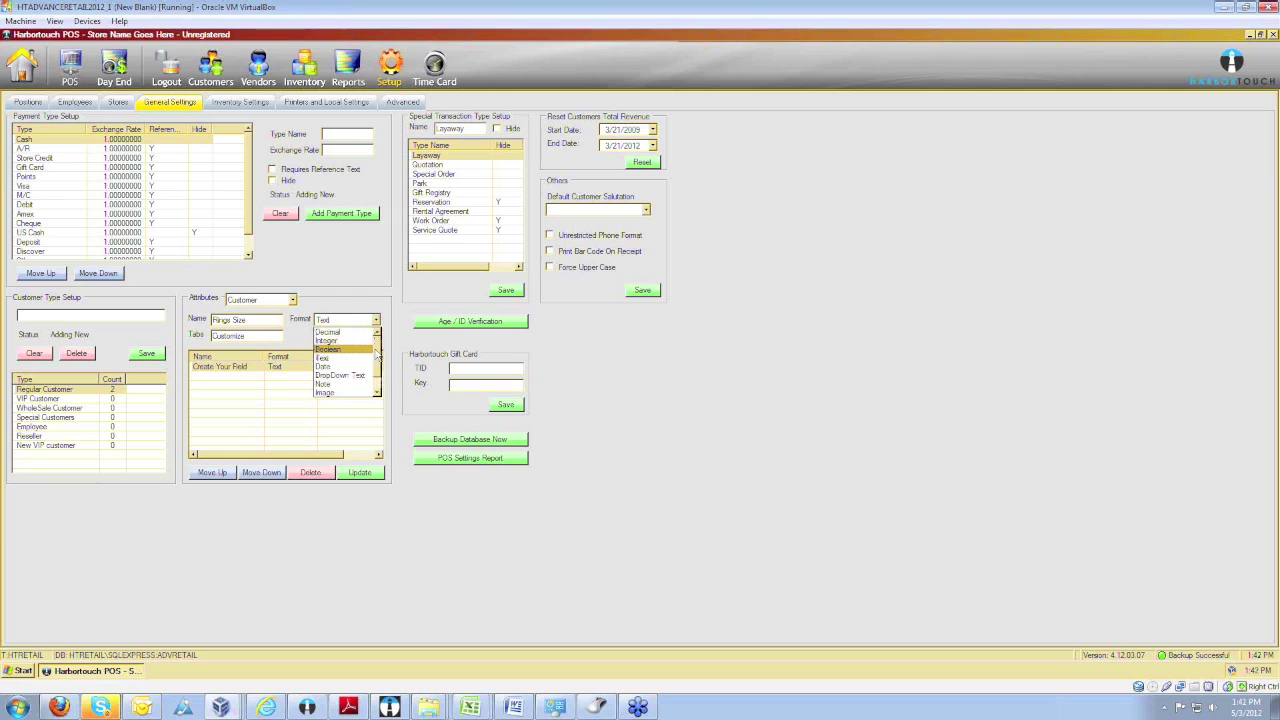
scroll(378, 372, down, 1)
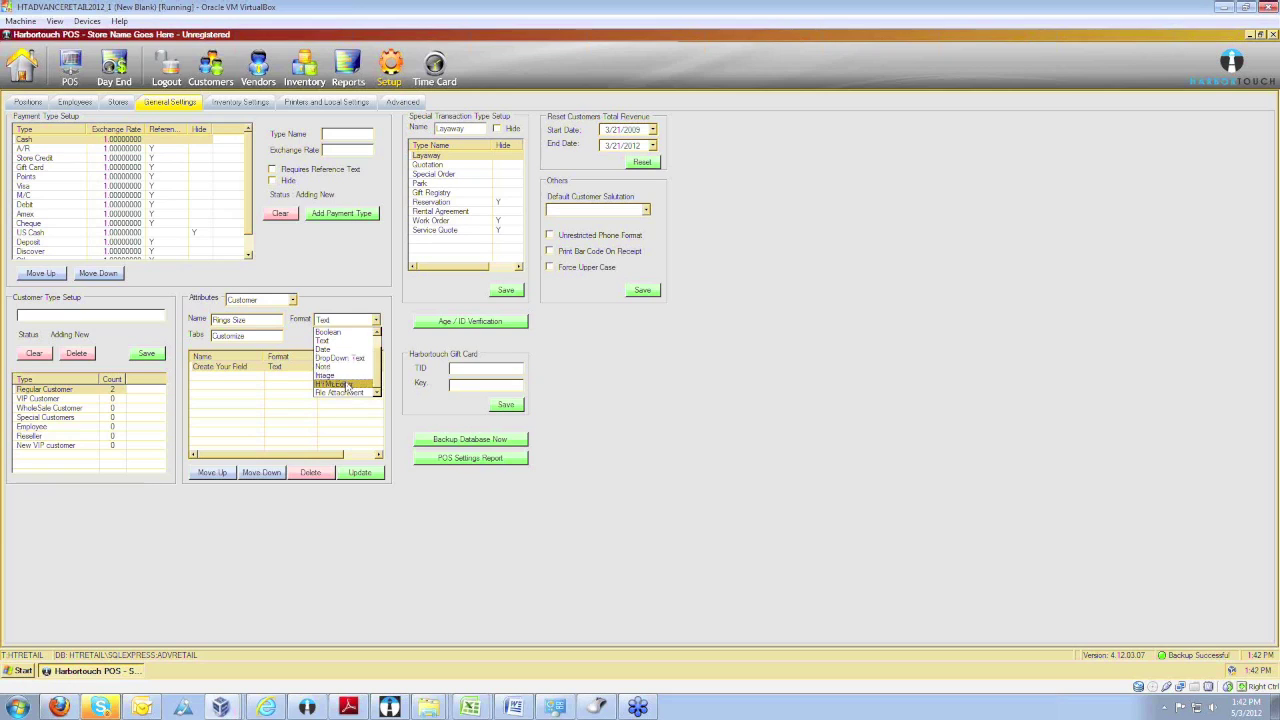
click(365, 300)
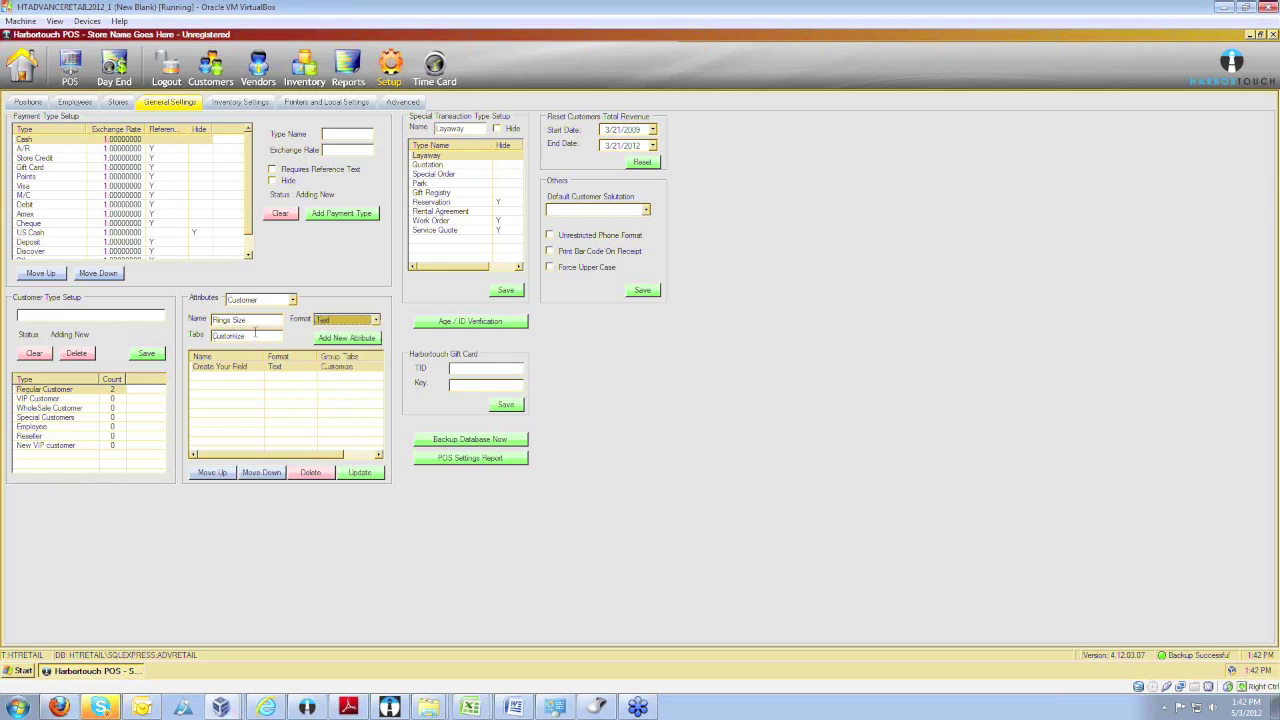
key(Tab)
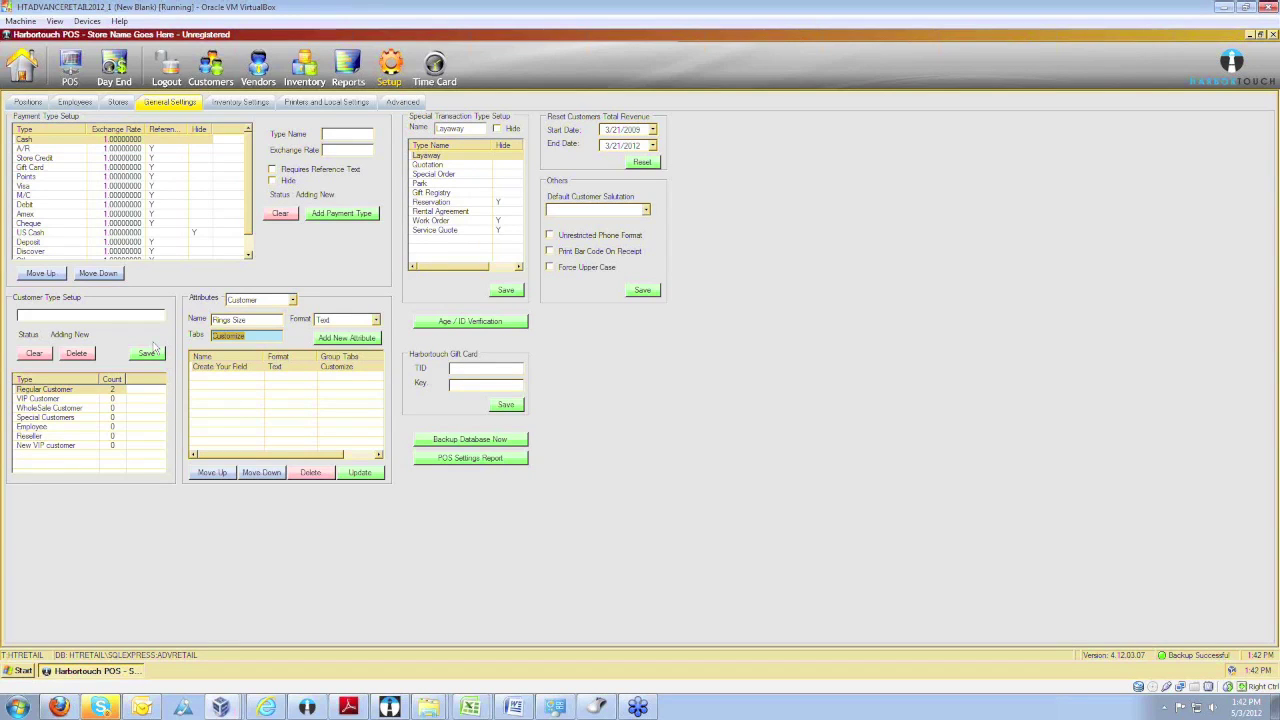
key(BackSpace)
click(352, 340)
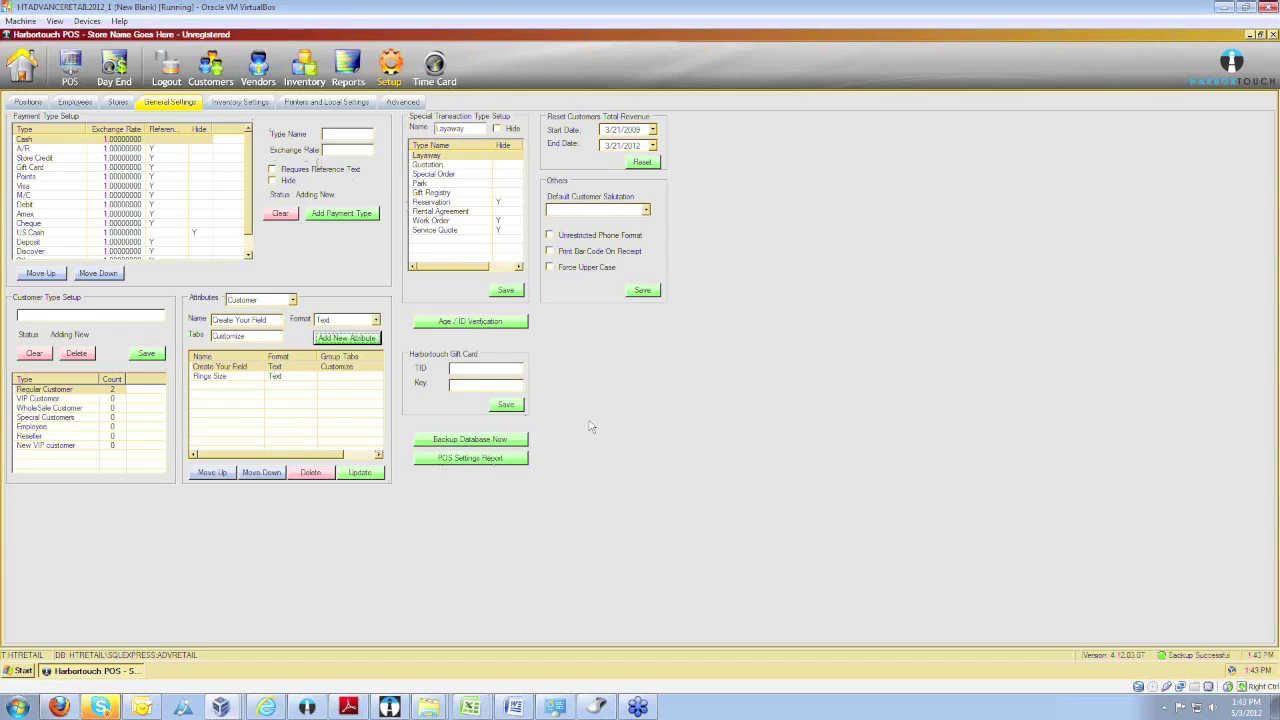
In Inventory Settings, select the Size dimension group and inspect its name, alias and description fields.
click(238, 103)
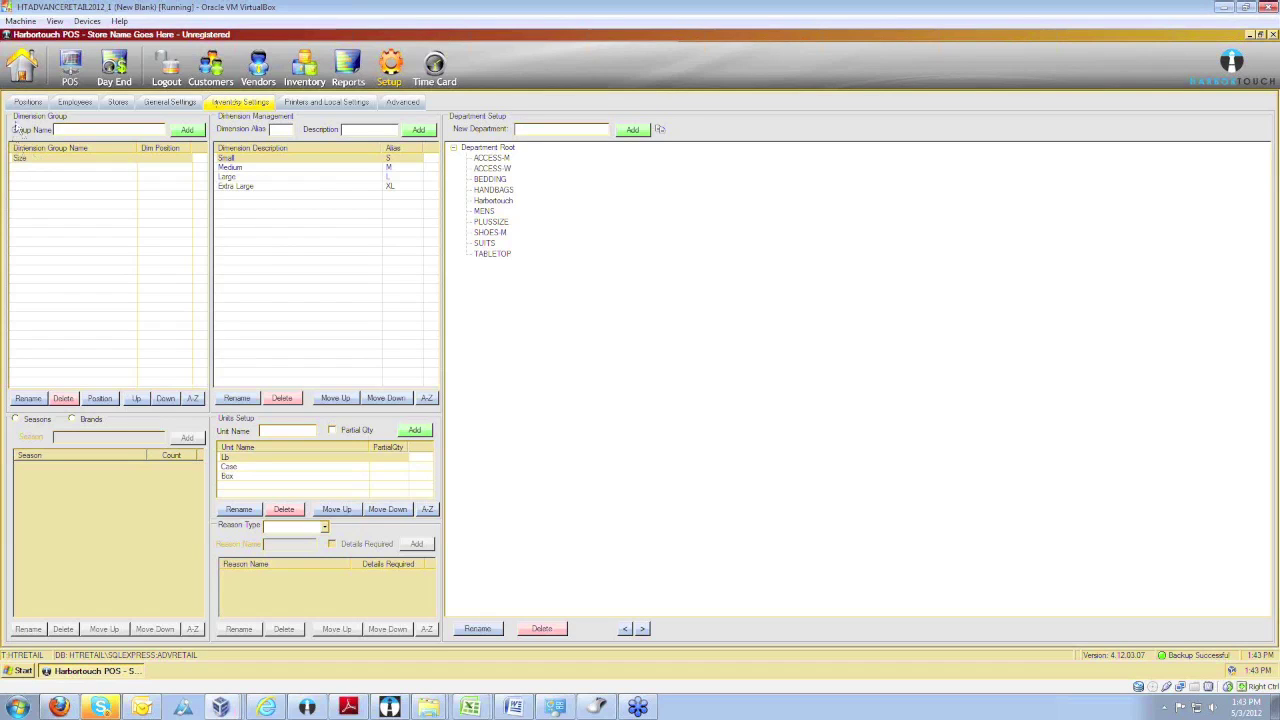
click(32, 160)
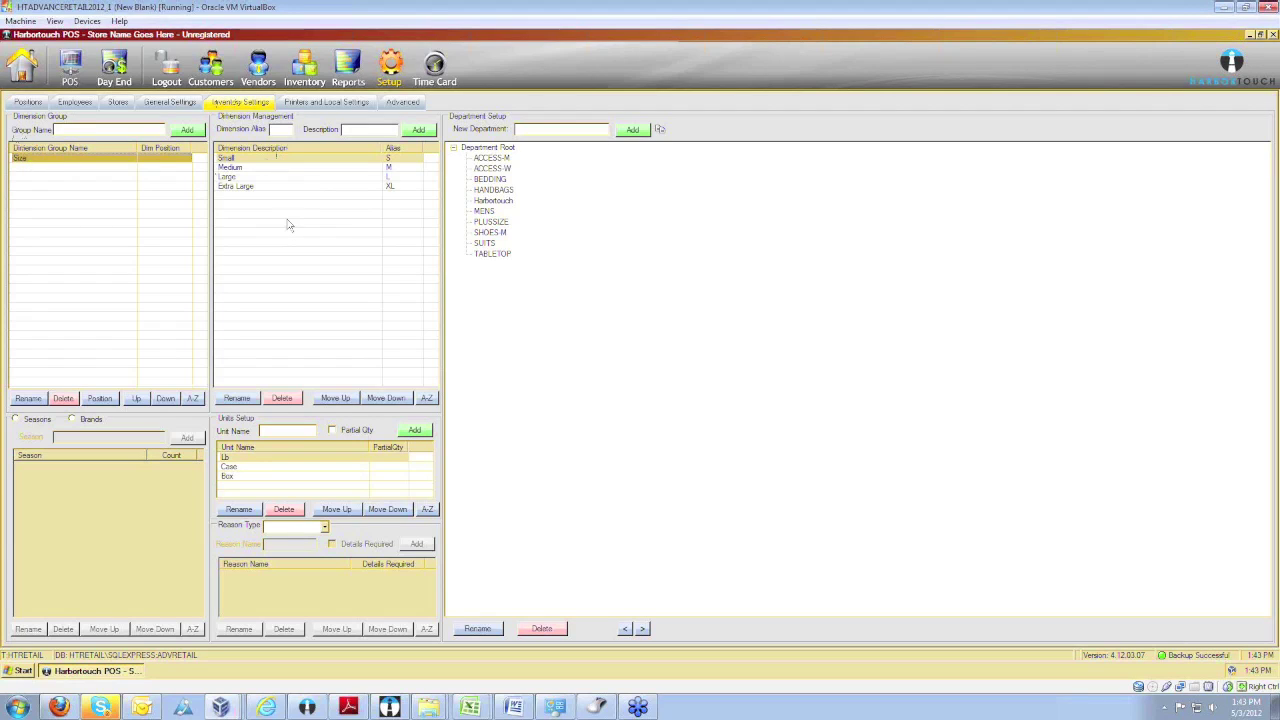
click(115, 129)
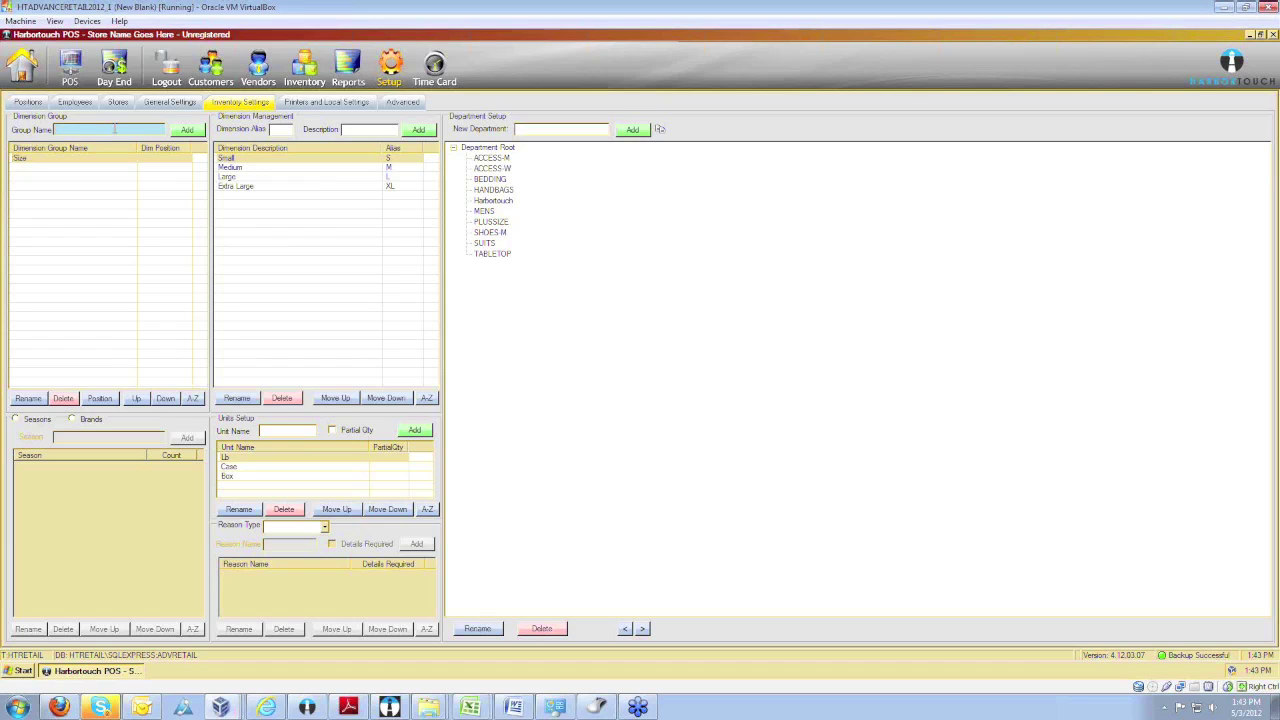
click(282, 130)
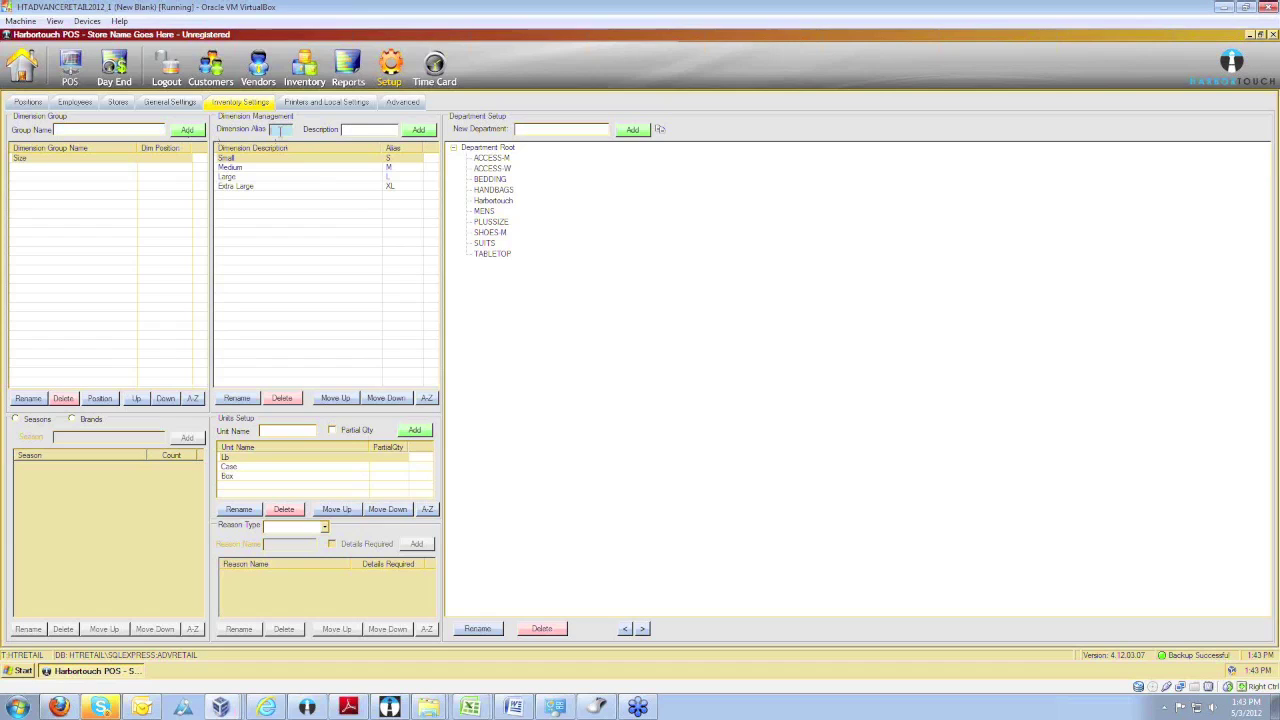
click(350, 128)
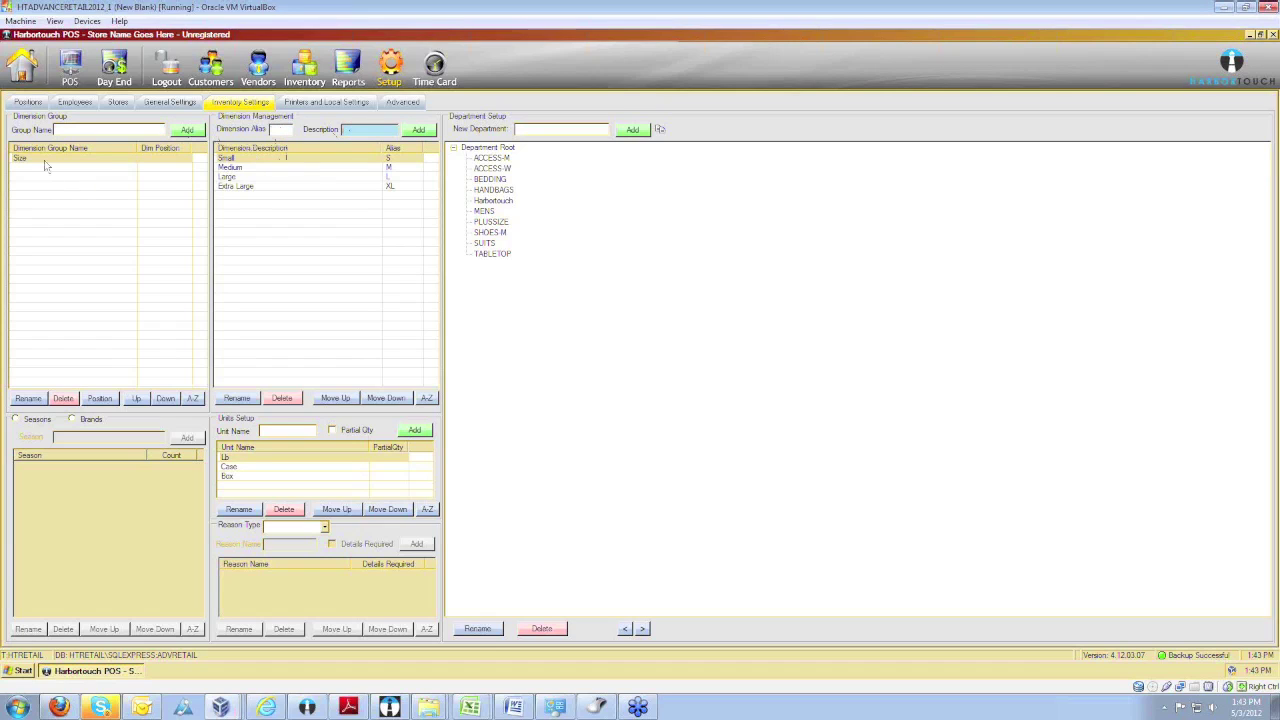
Assign Size the Dim1 position and switch the lower list to Seasons.
click(42, 160)
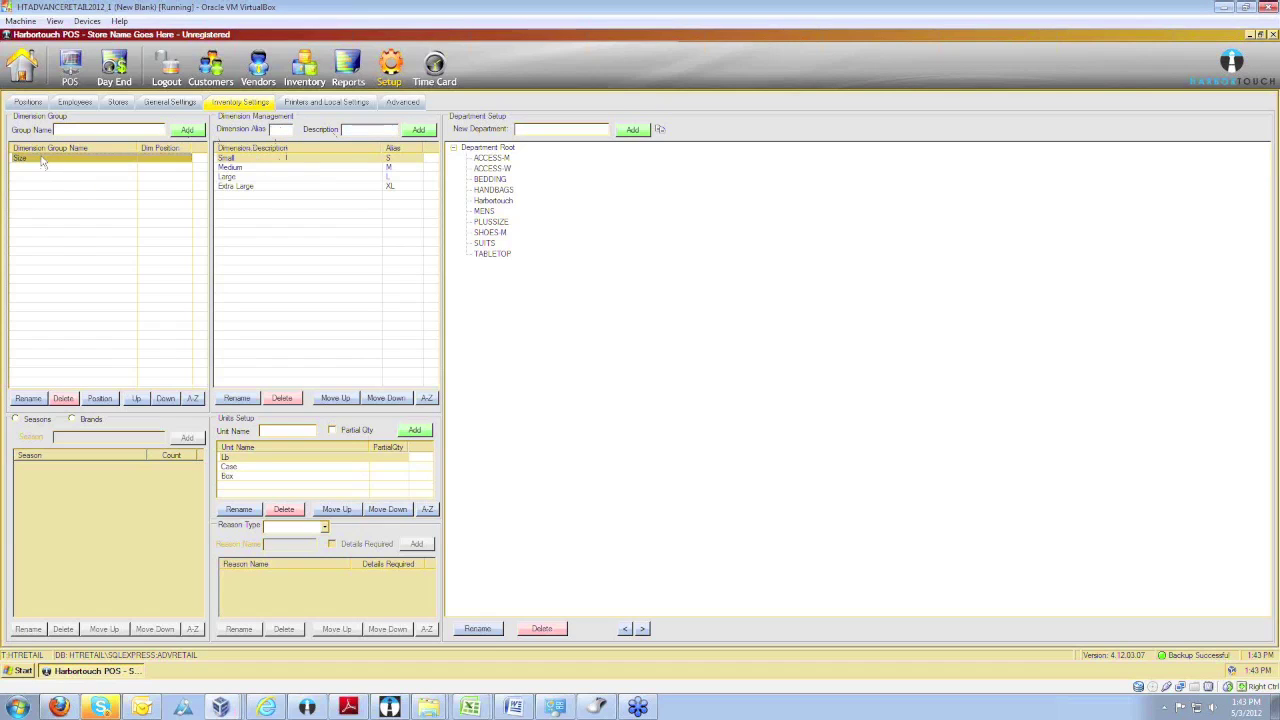
click(16, 419)
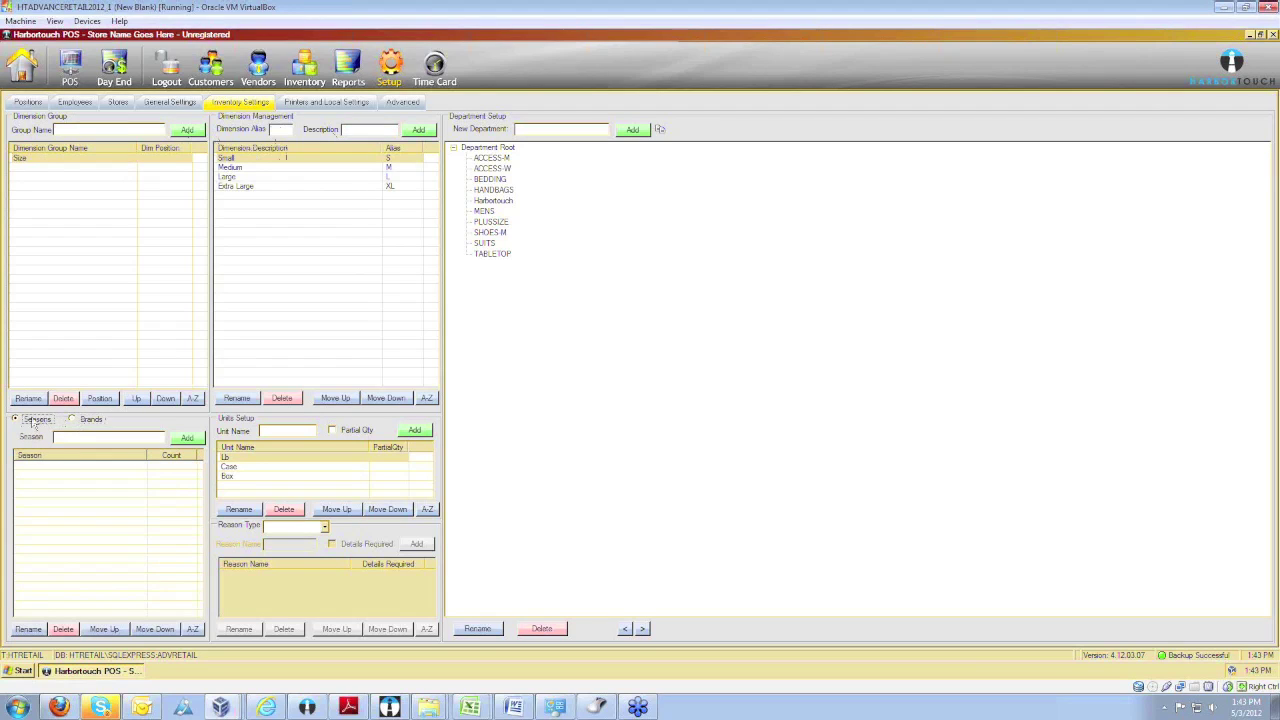
click(89, 401)
click(271, 431)
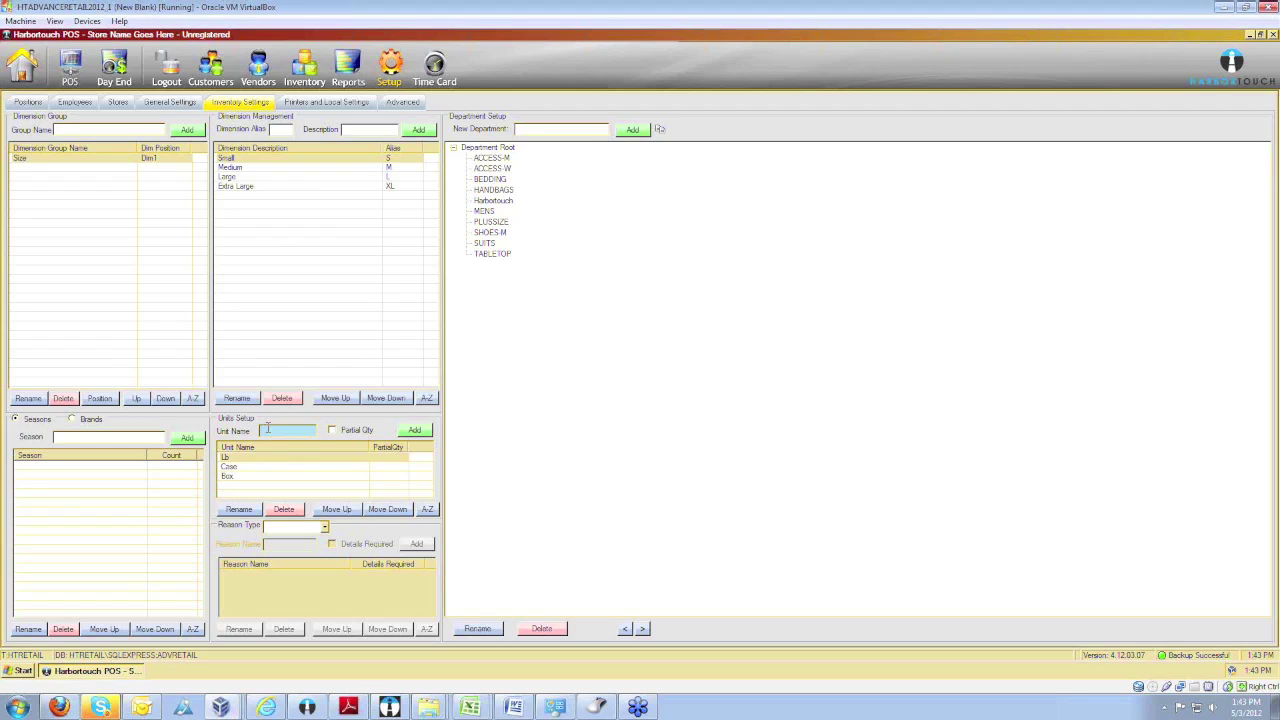
click(324, 527)
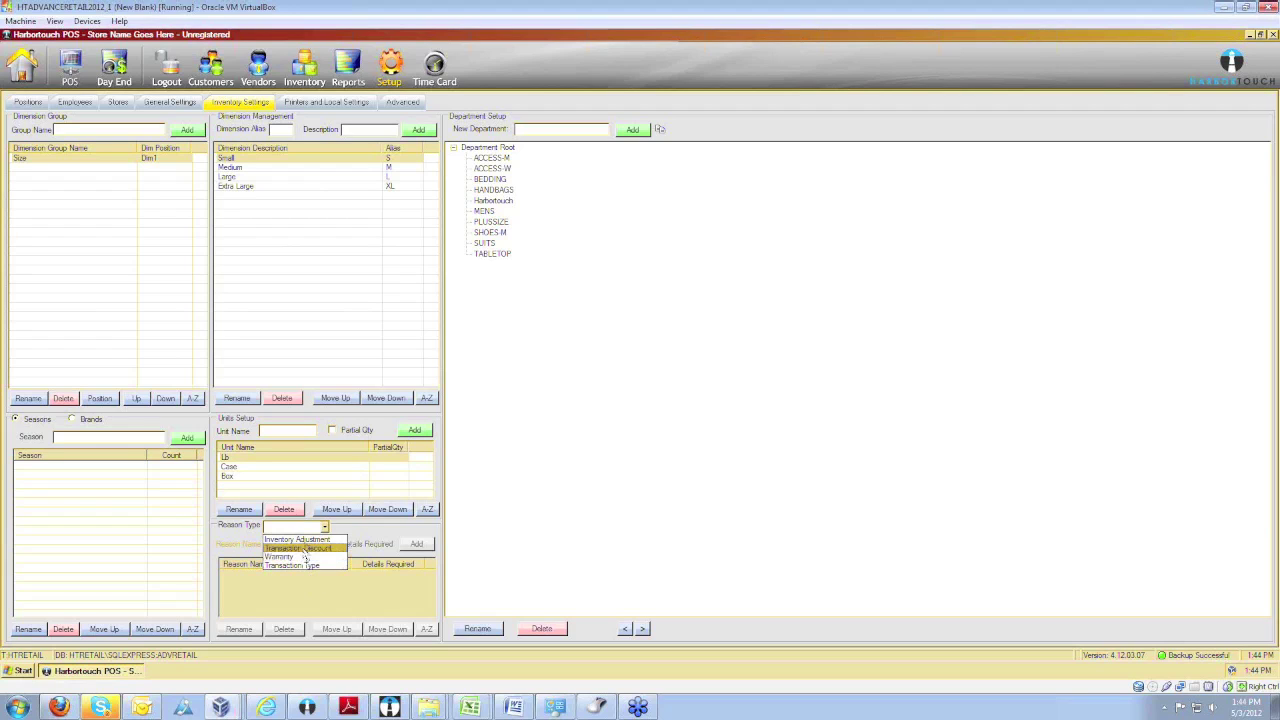
Add a 'Damaged' Transaction Discount reason with Details Required checked.
click(298, 548)
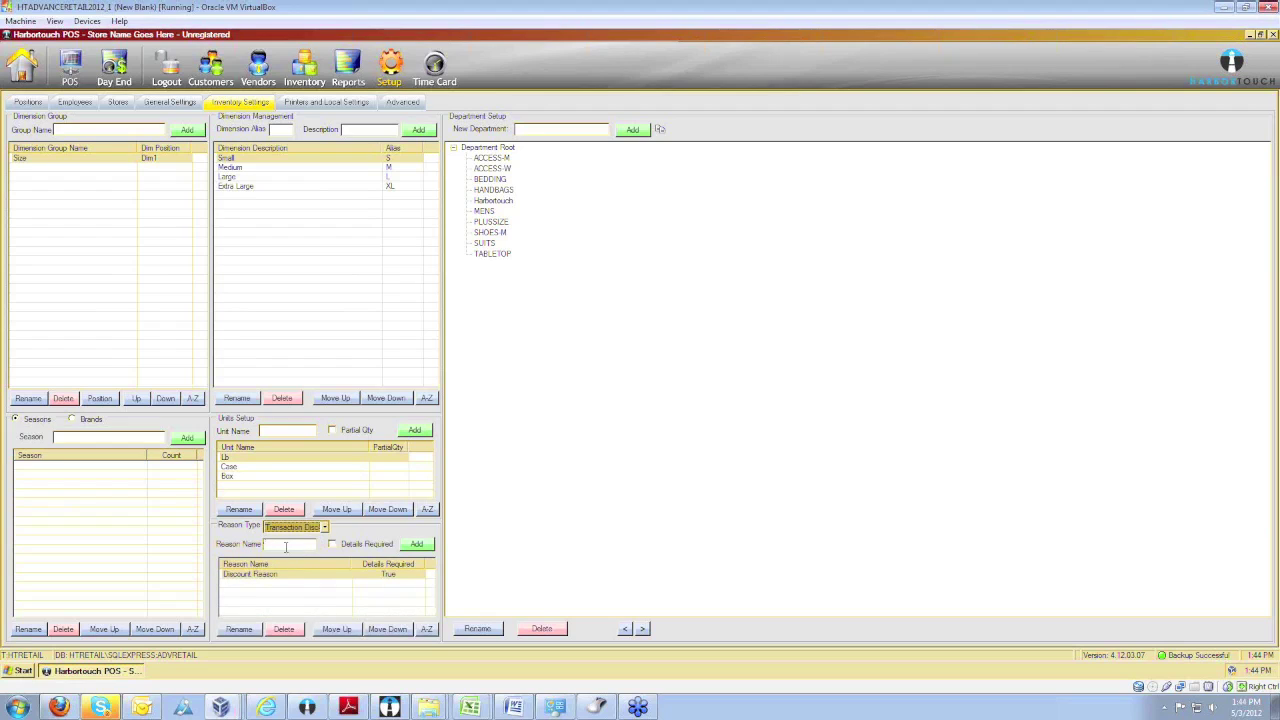
click(285, 546)
text(Damaged)
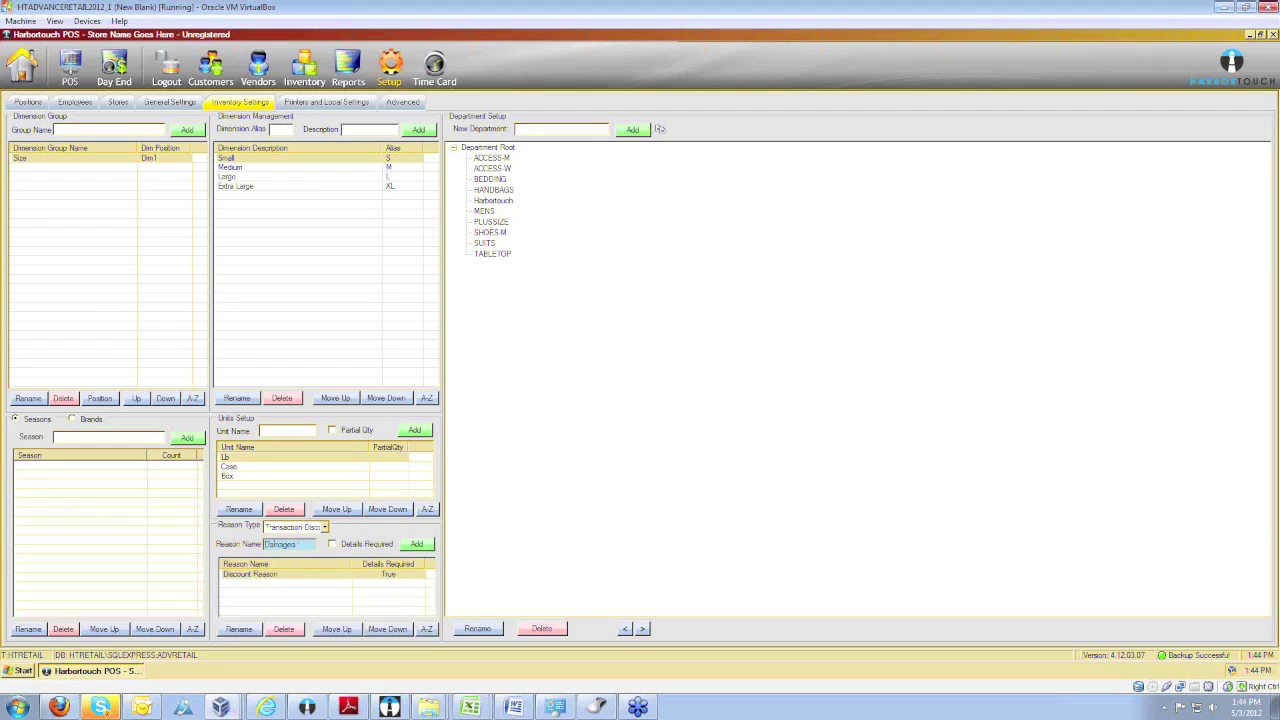
click(332, 544)
click(418, 544)
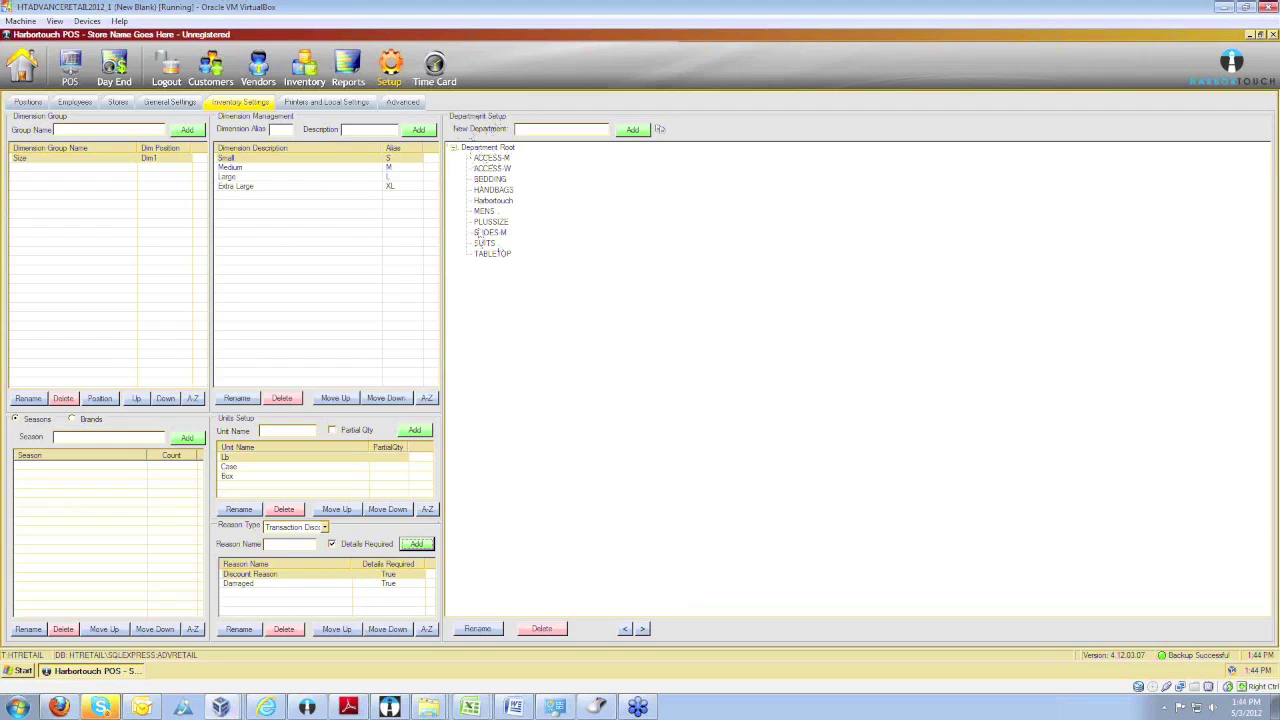
Add a 'Mens Pants' department under MENS.
click(487, 213)
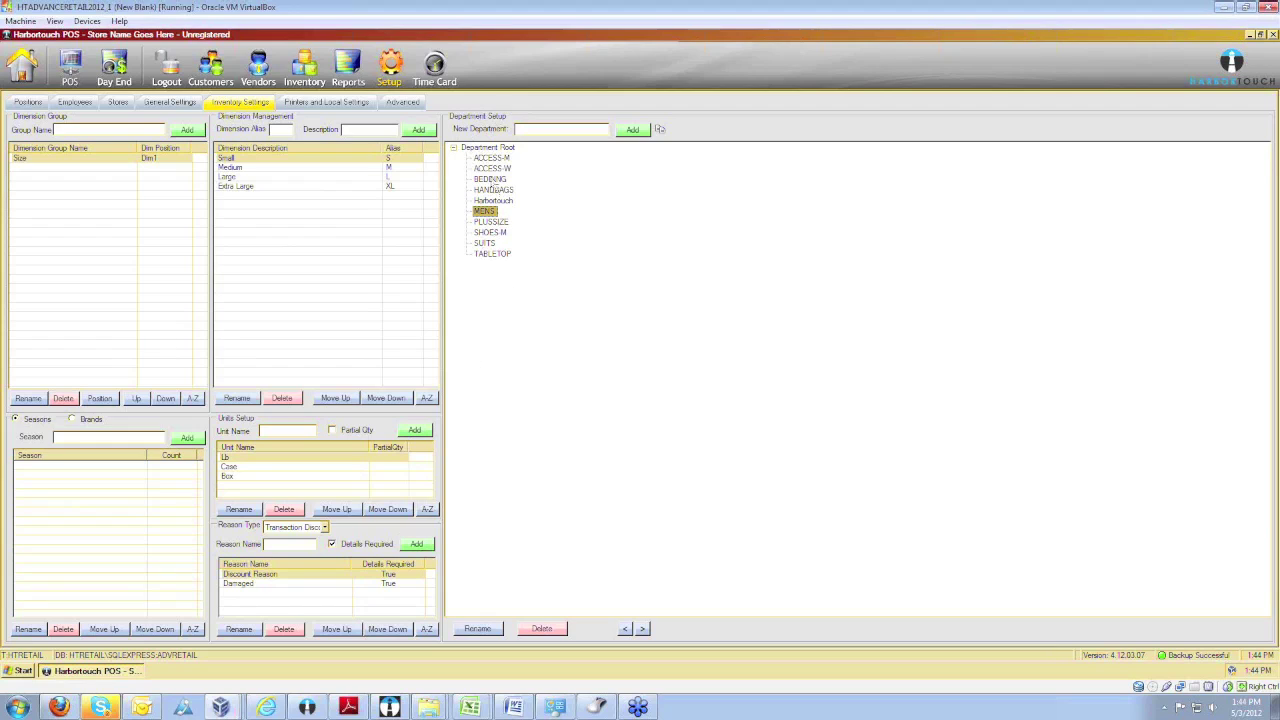
click(539, 130)
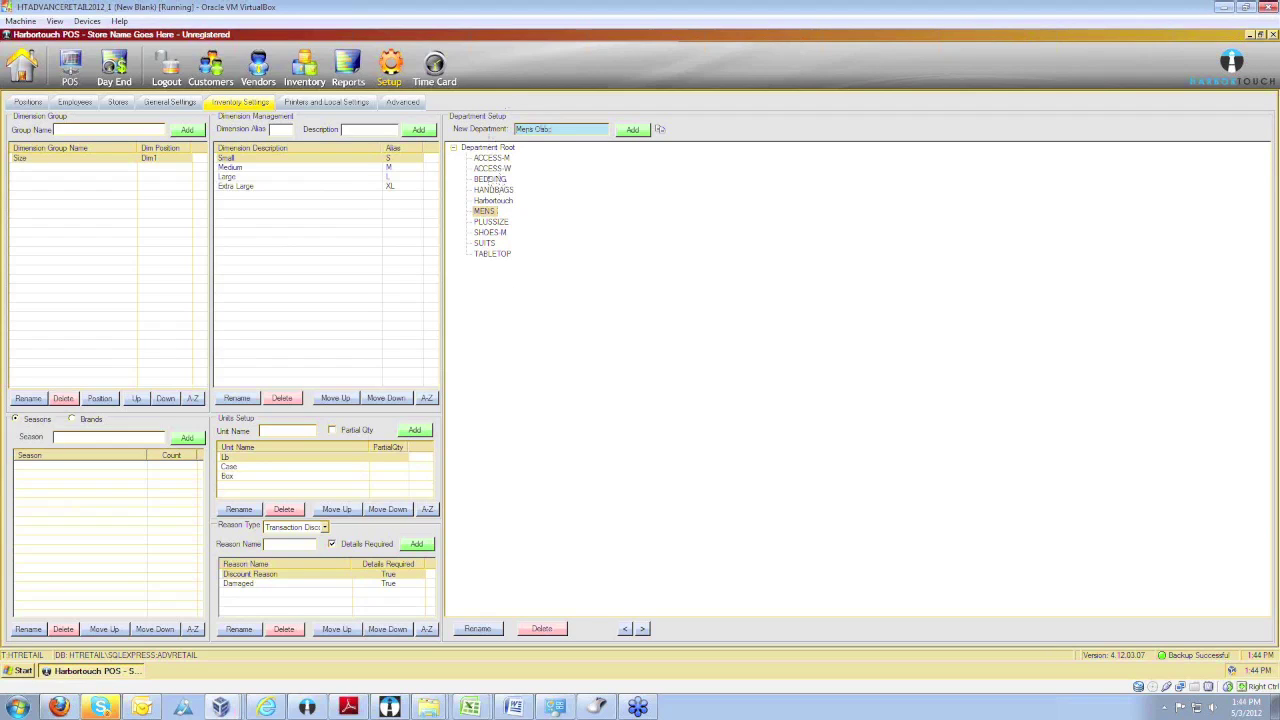
key(BackSpace)
key(BackSpace)
key(BackSpace)
text(Pants)
click(633, 130)
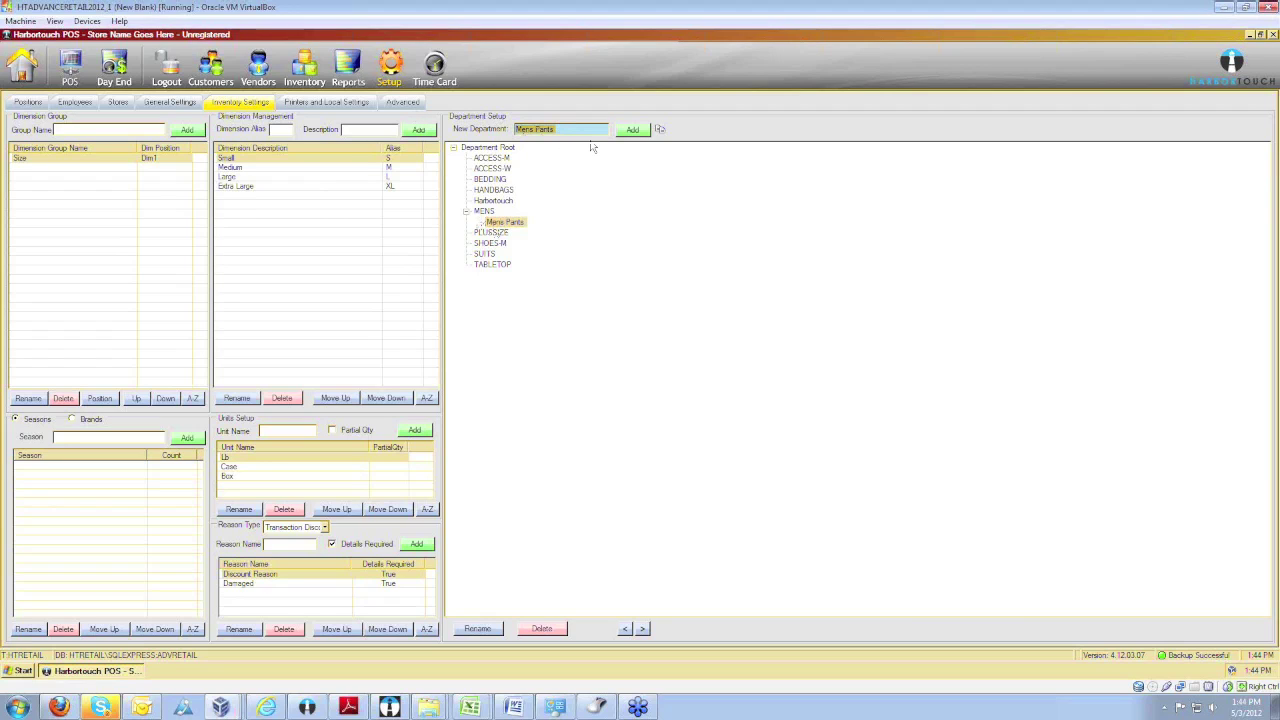
Add a 'Mens Shorts' department and nest it beneath Mens Pants.
text(Men)
click(630, 131)
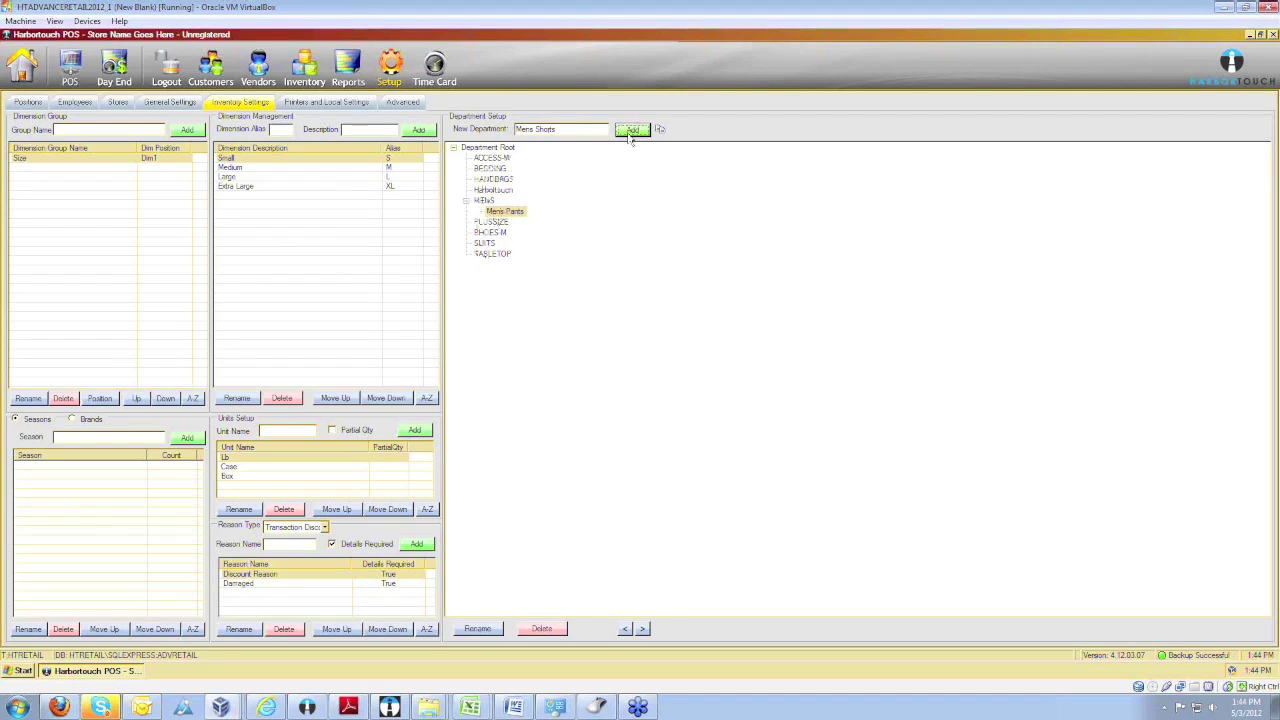
mouse_move(515, 234)
mouse_down()
mouse_move(482, 226)
mouse_move(484, 212)
mouse_move(521, 238)
mouse_up()
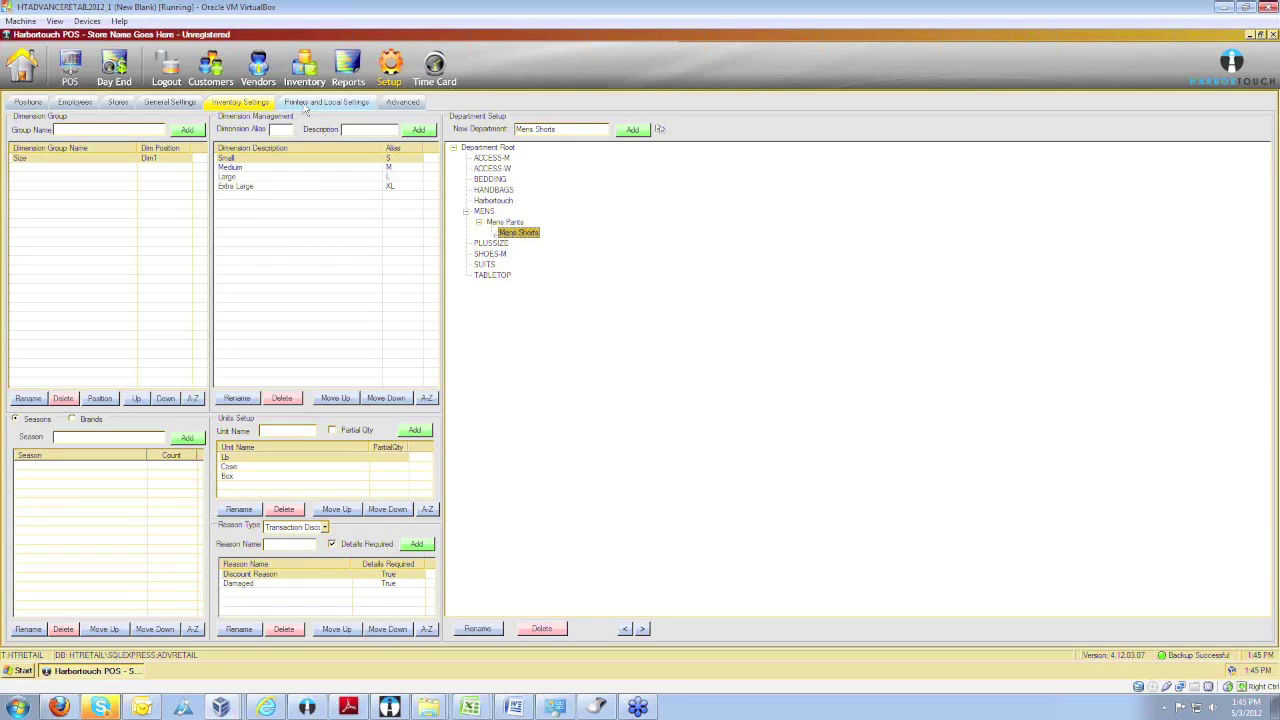
Review the Printers and Local Settings and time card options, then go to Reports.
click(305, 104)
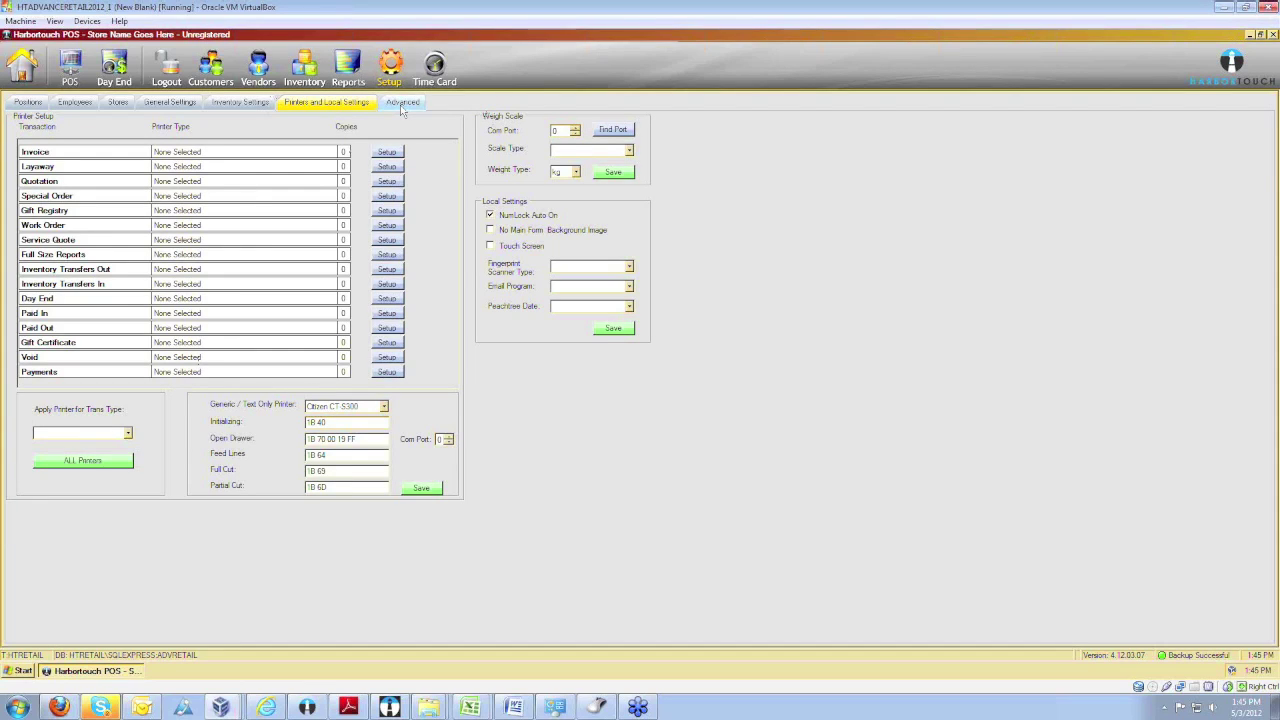
click(424, 86)
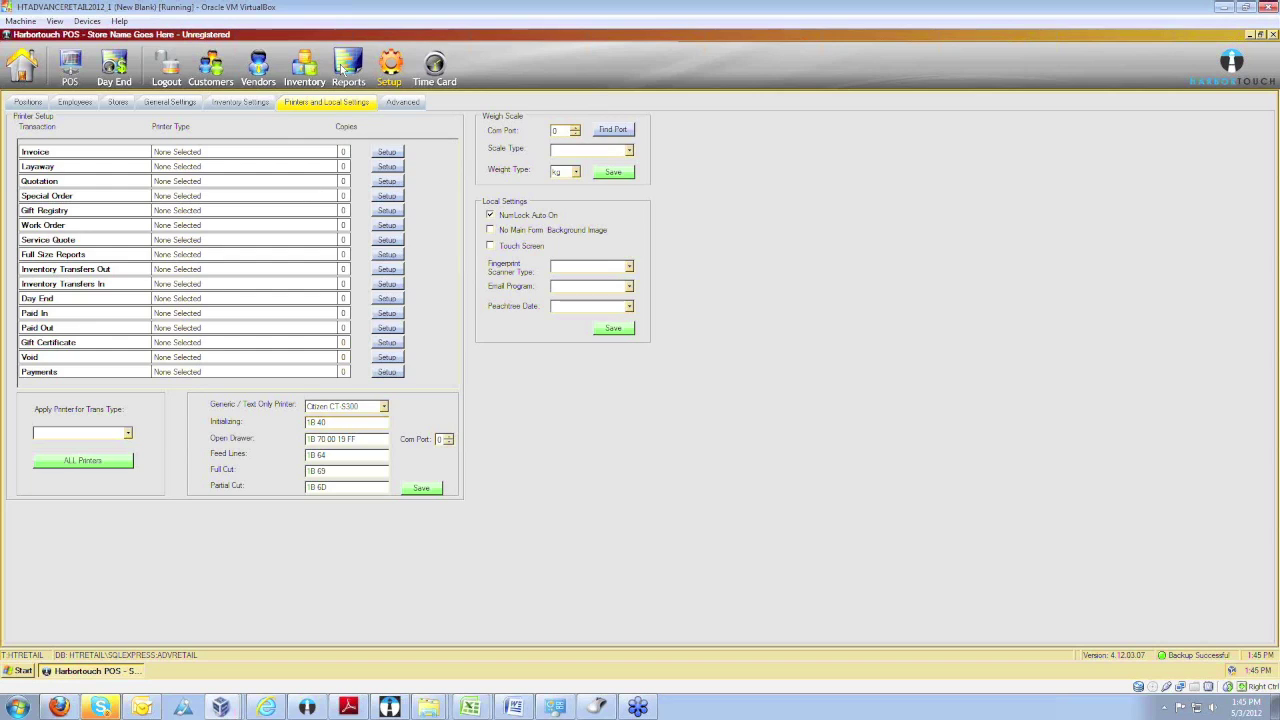
click(344, 68)
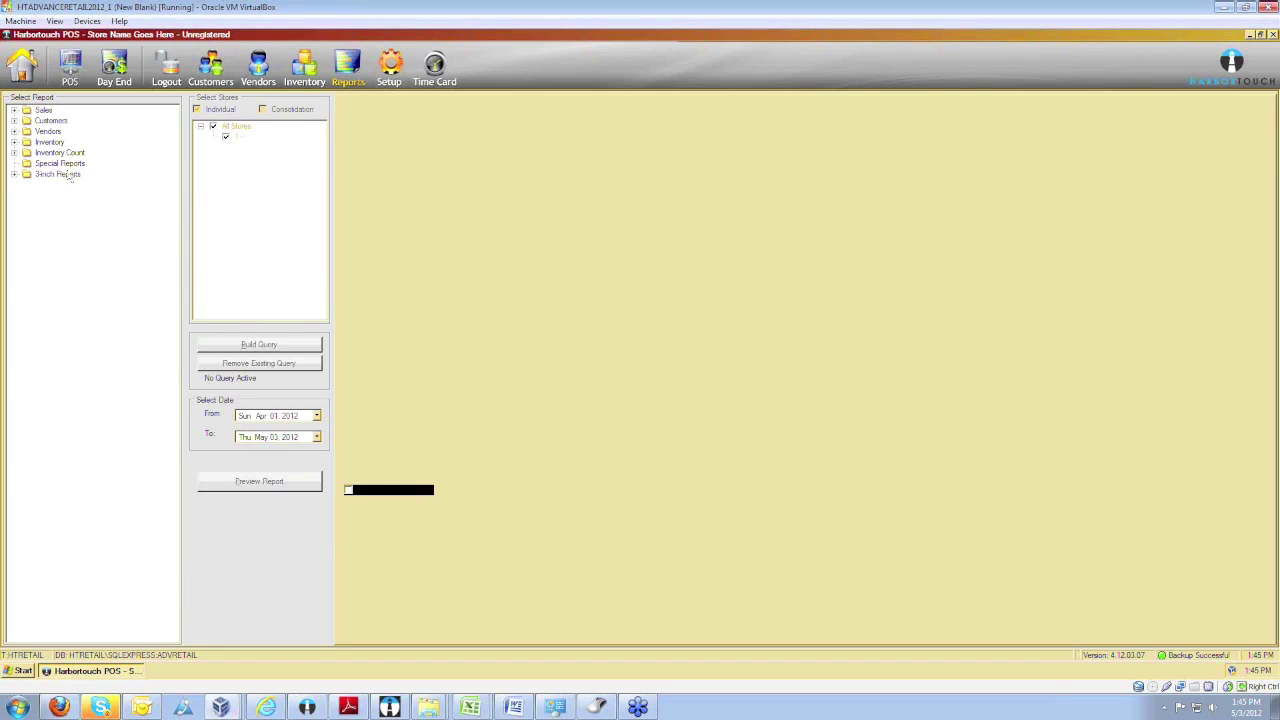
Expand Sales and Best Sellers List By, trying the Sku and Product Number reports.
click(16, 115)
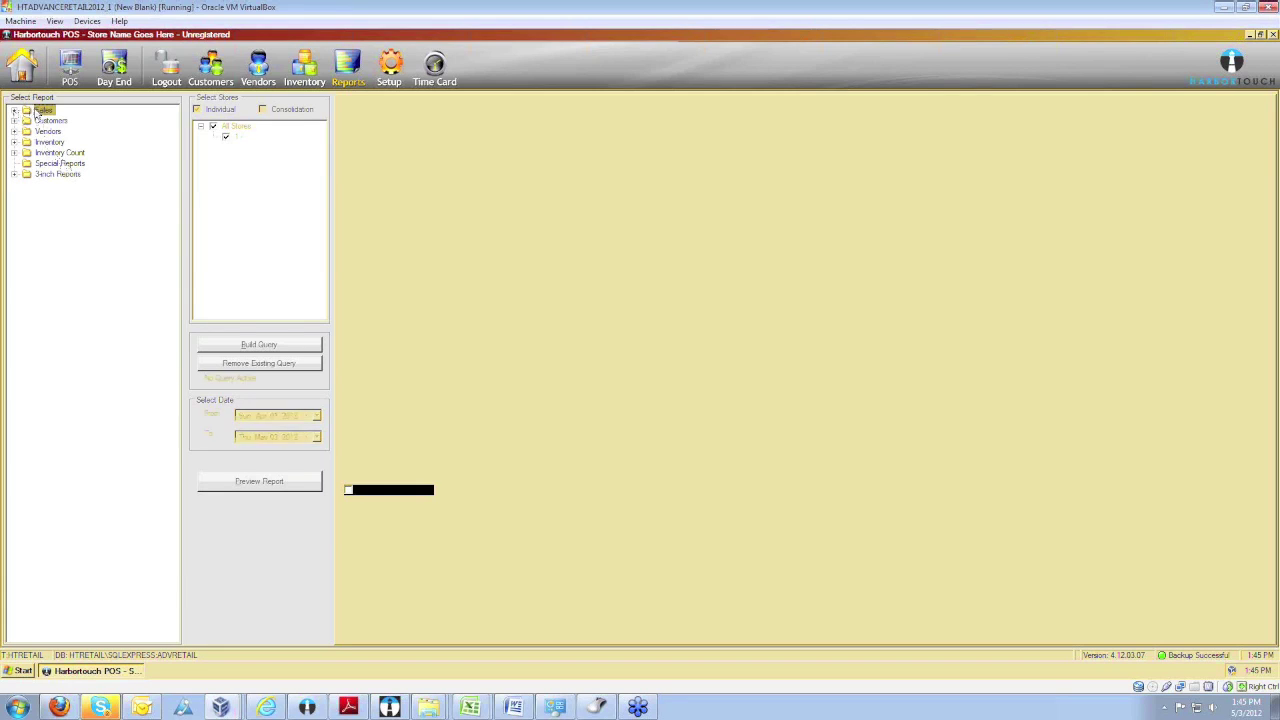
click(16, 116)
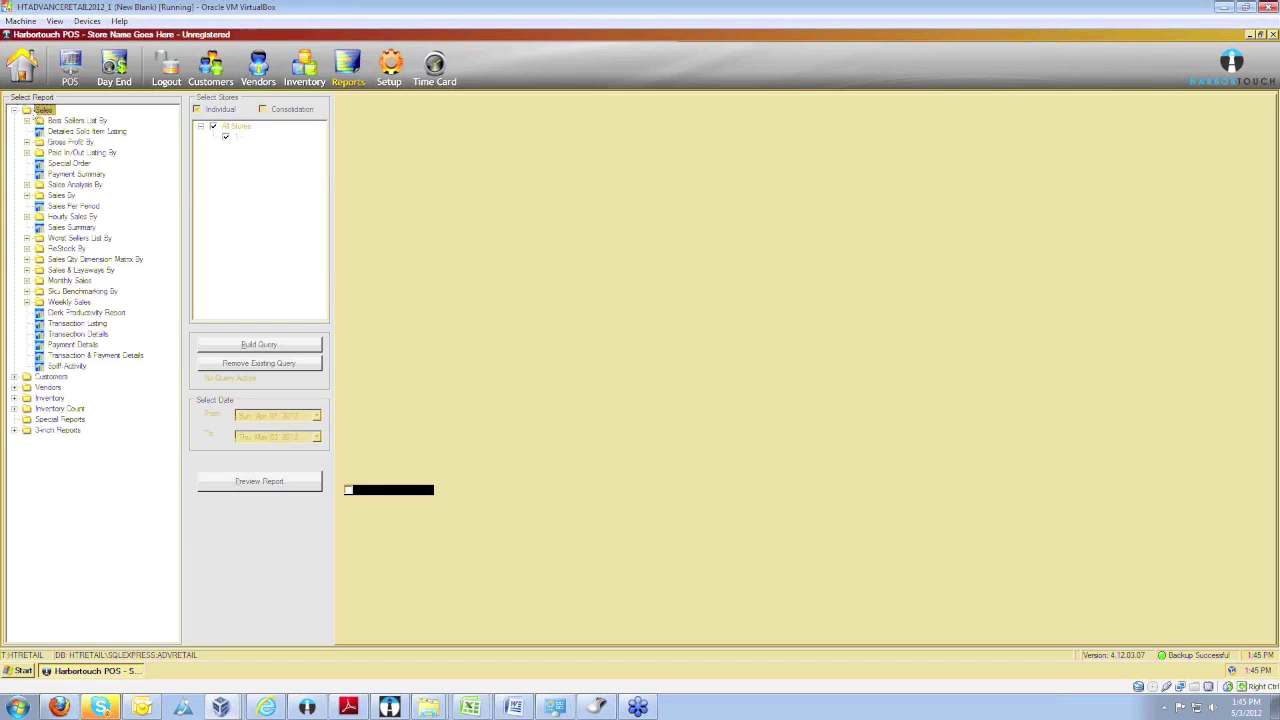
click(100, 121)
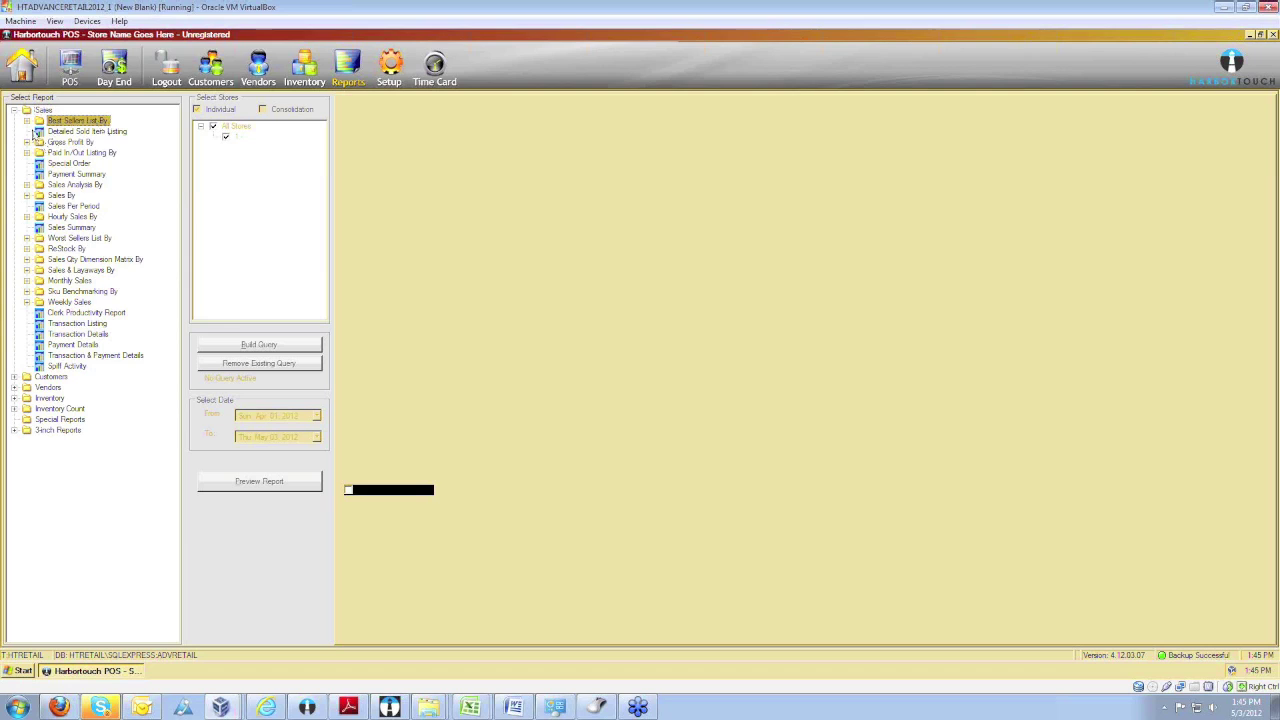
click(27, 121)
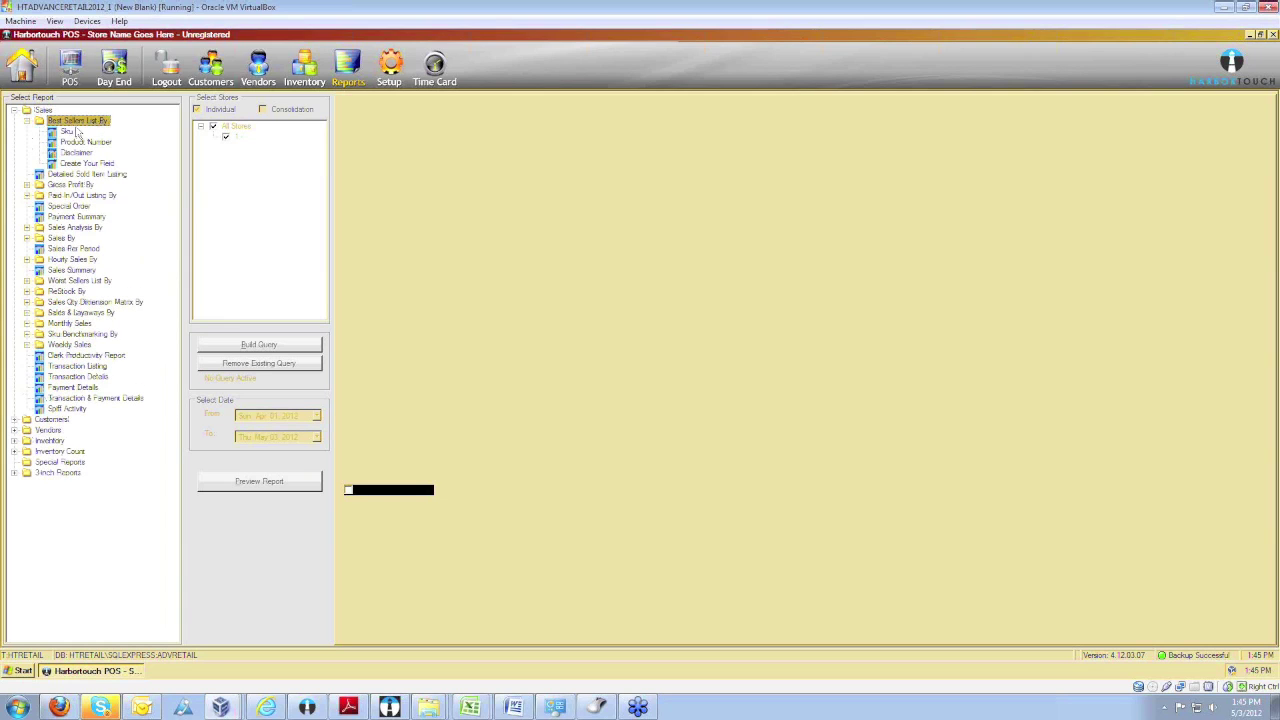
click(84, 163)
click(76, 152)
click(84, 142)
click(66, 132)
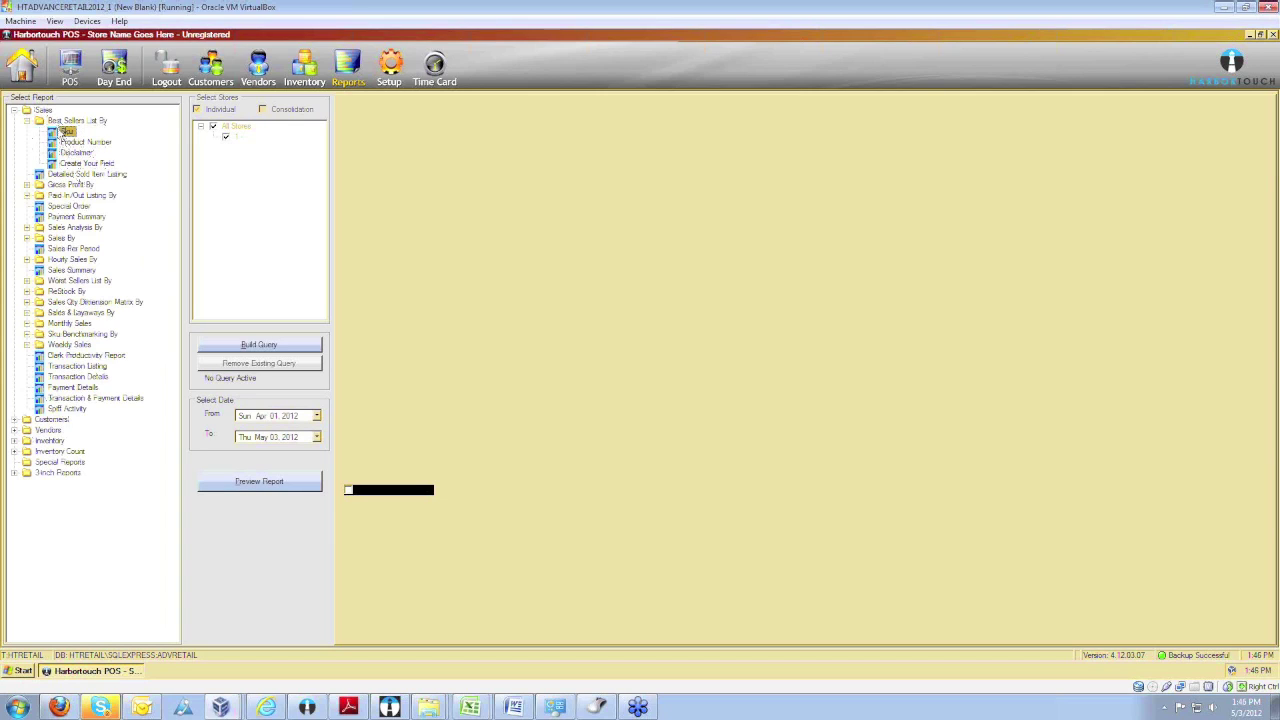
click(72, 144)
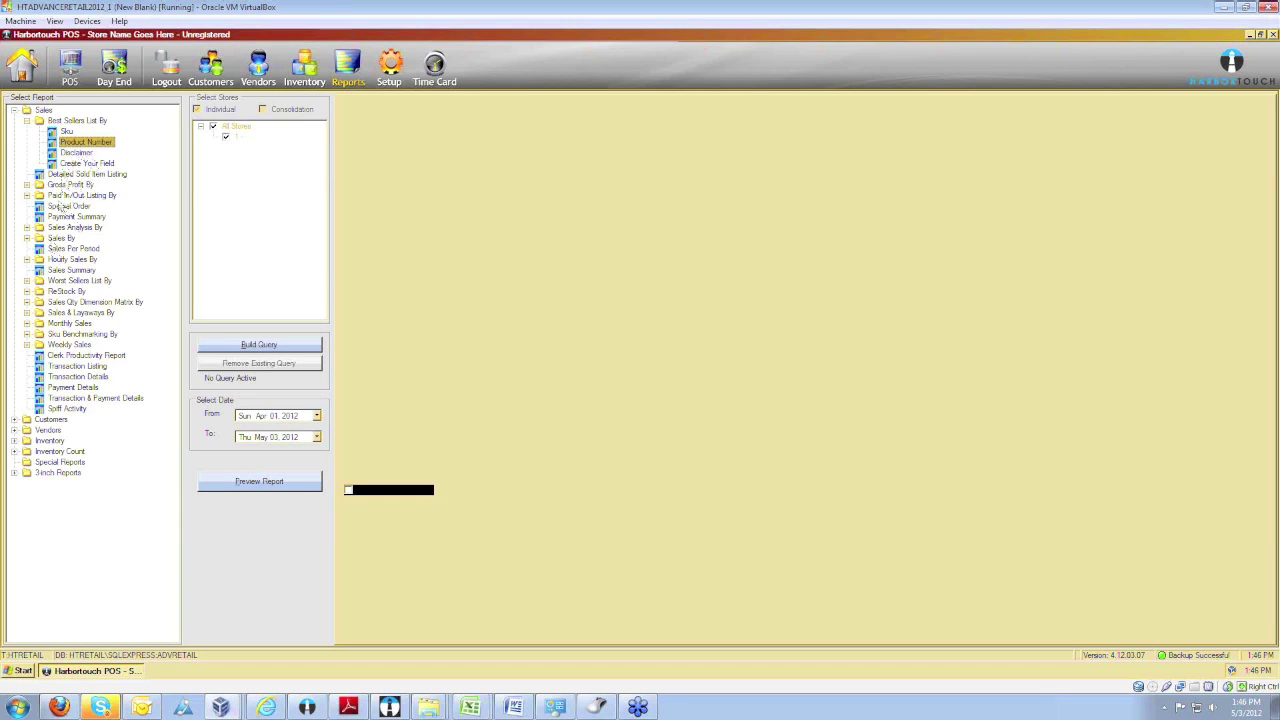
Expand the Gross Profit By, Paid In/Out Listing By, Sales Analysis By and Sales By groups.
click(27, 185)
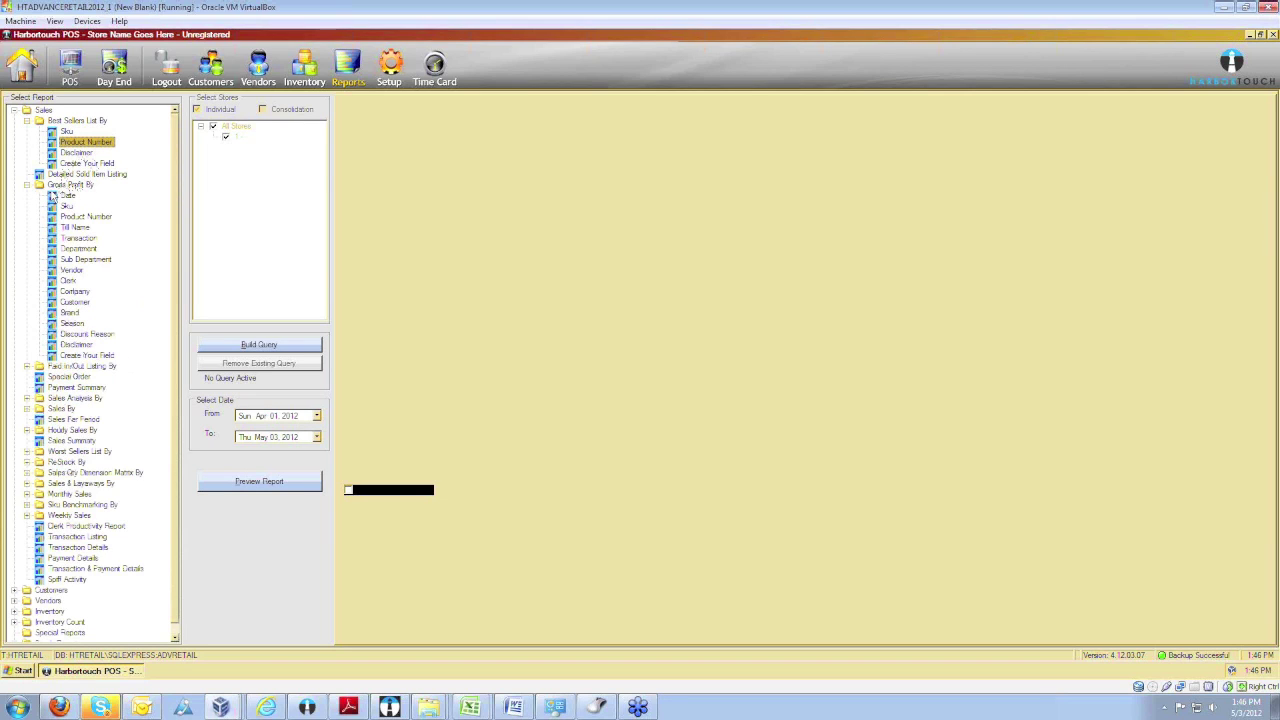
click(31, 366)
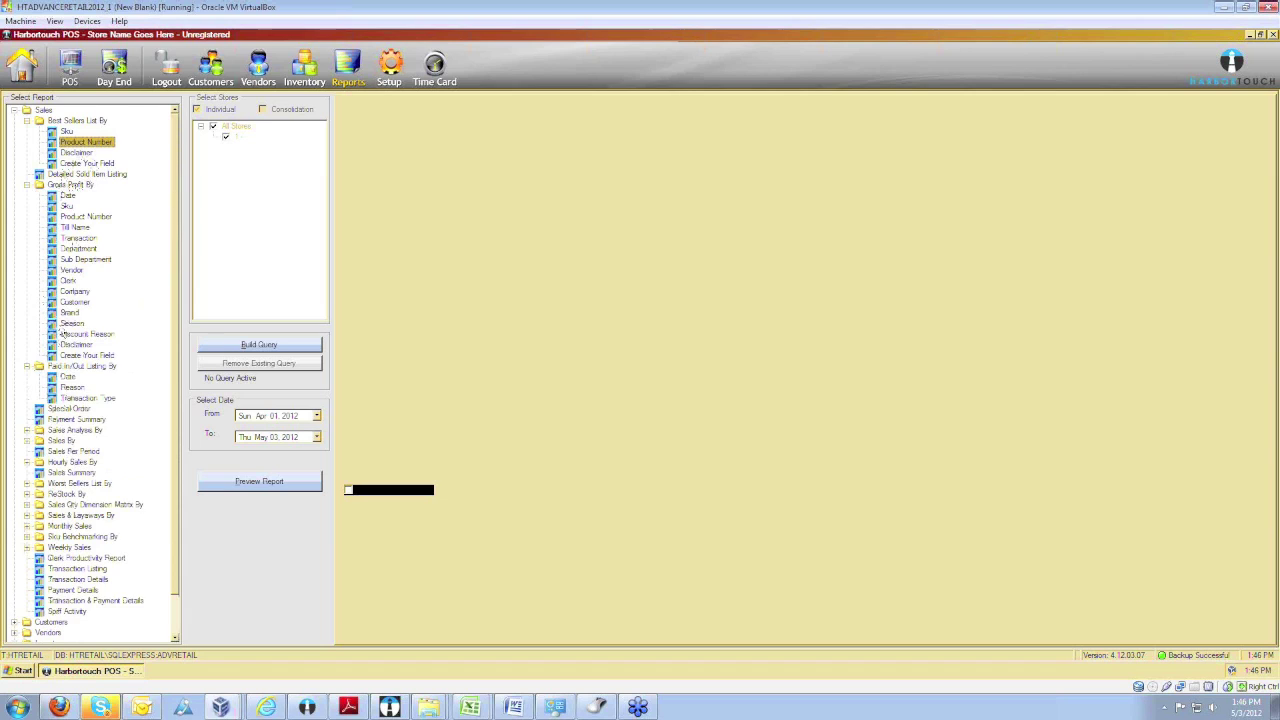
click(28, 388)
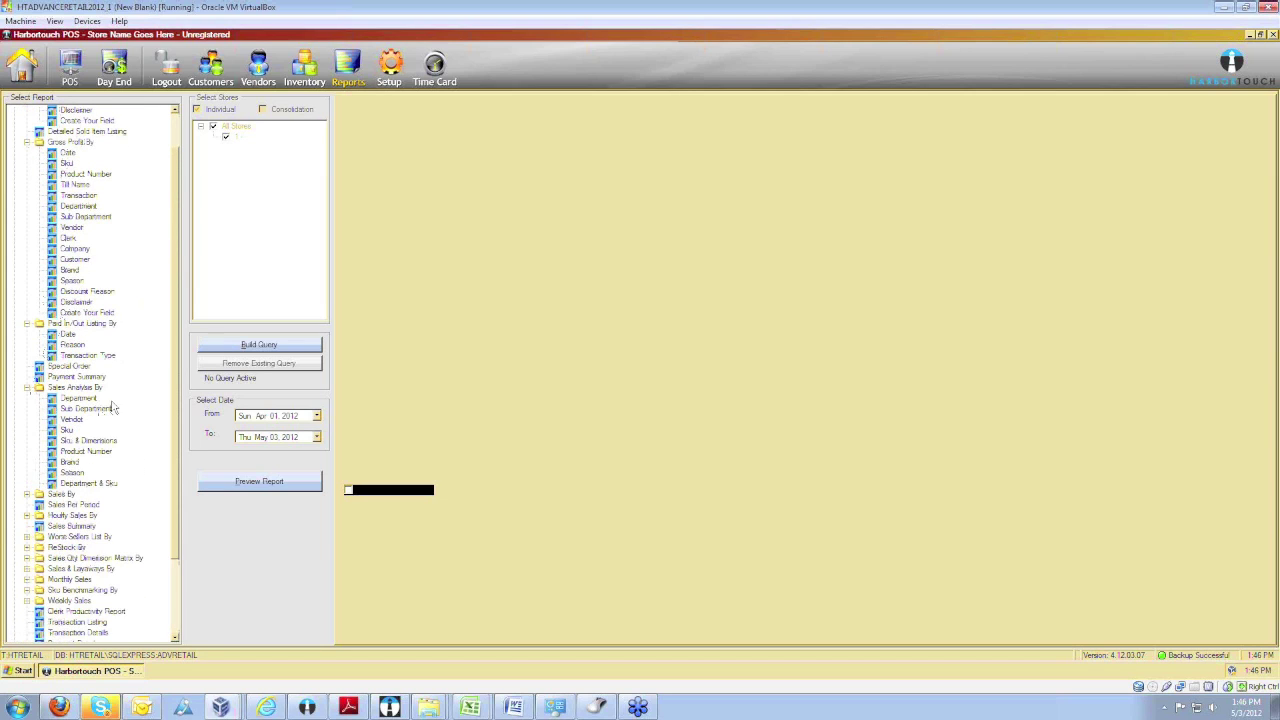
scroll(110, 385, down, 2)
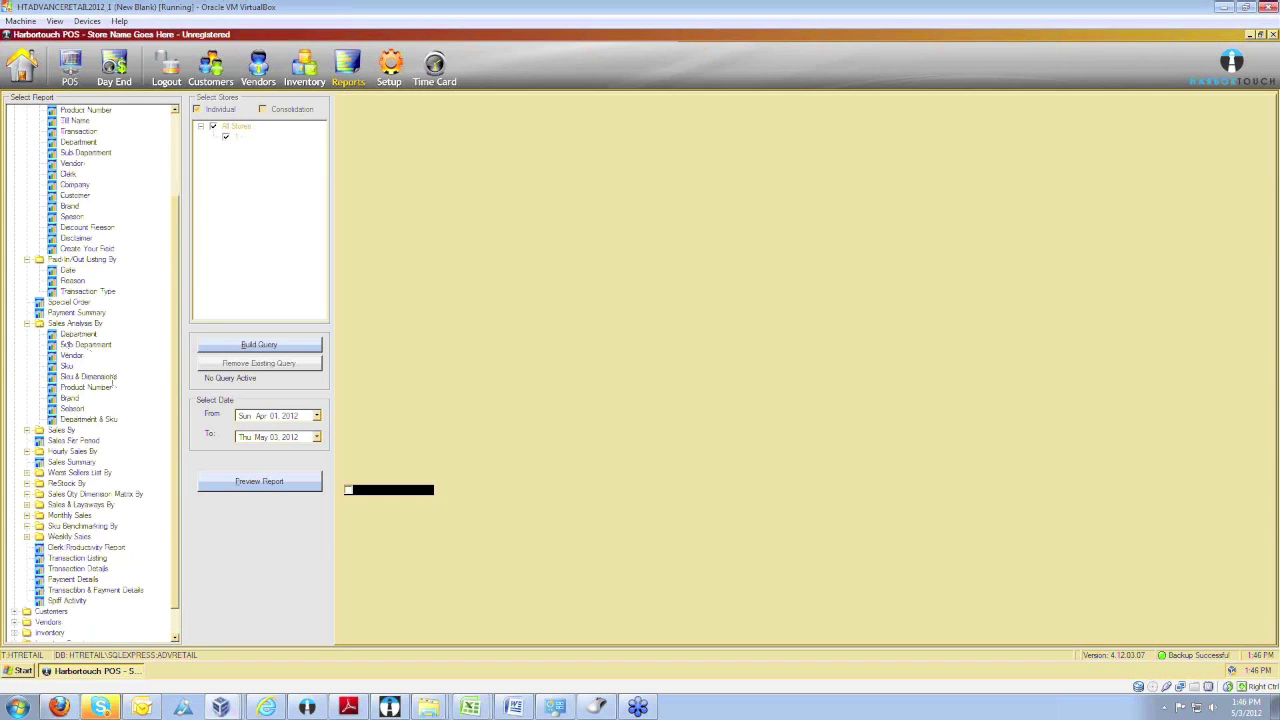
click(28, 431)
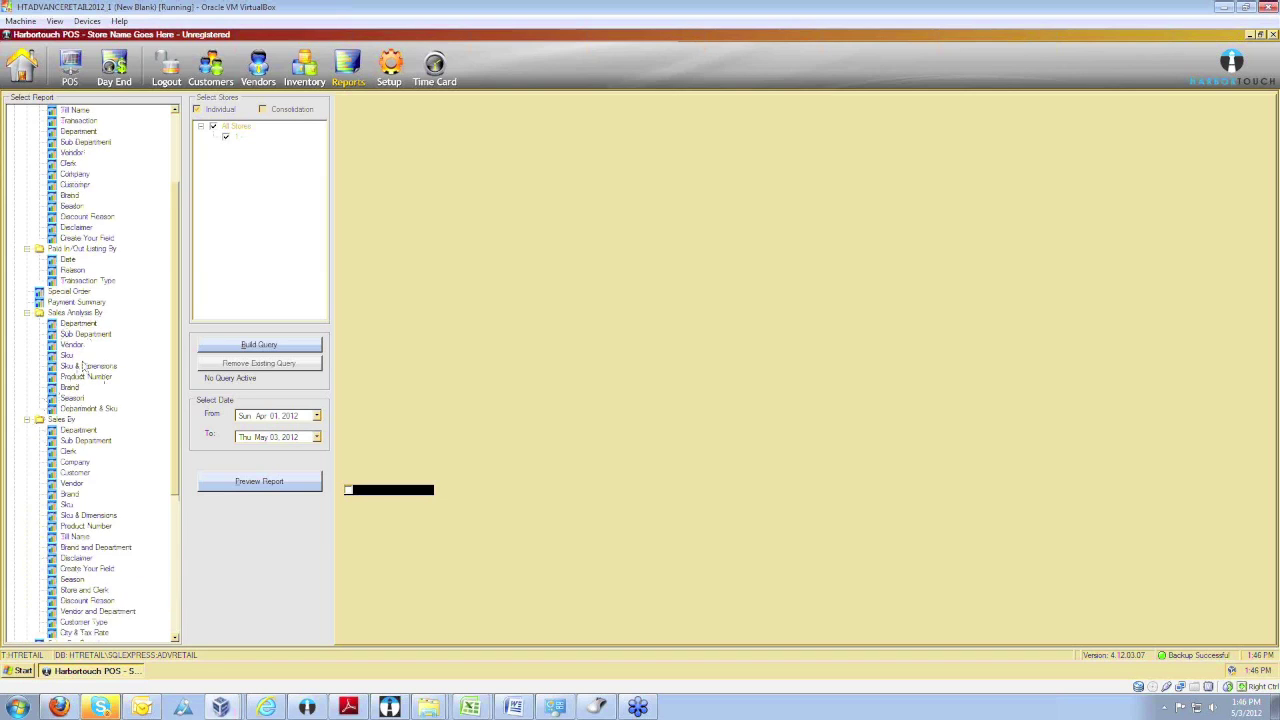
scroll(78, 360, down, 3)
scroll(70, 332, down, 3)
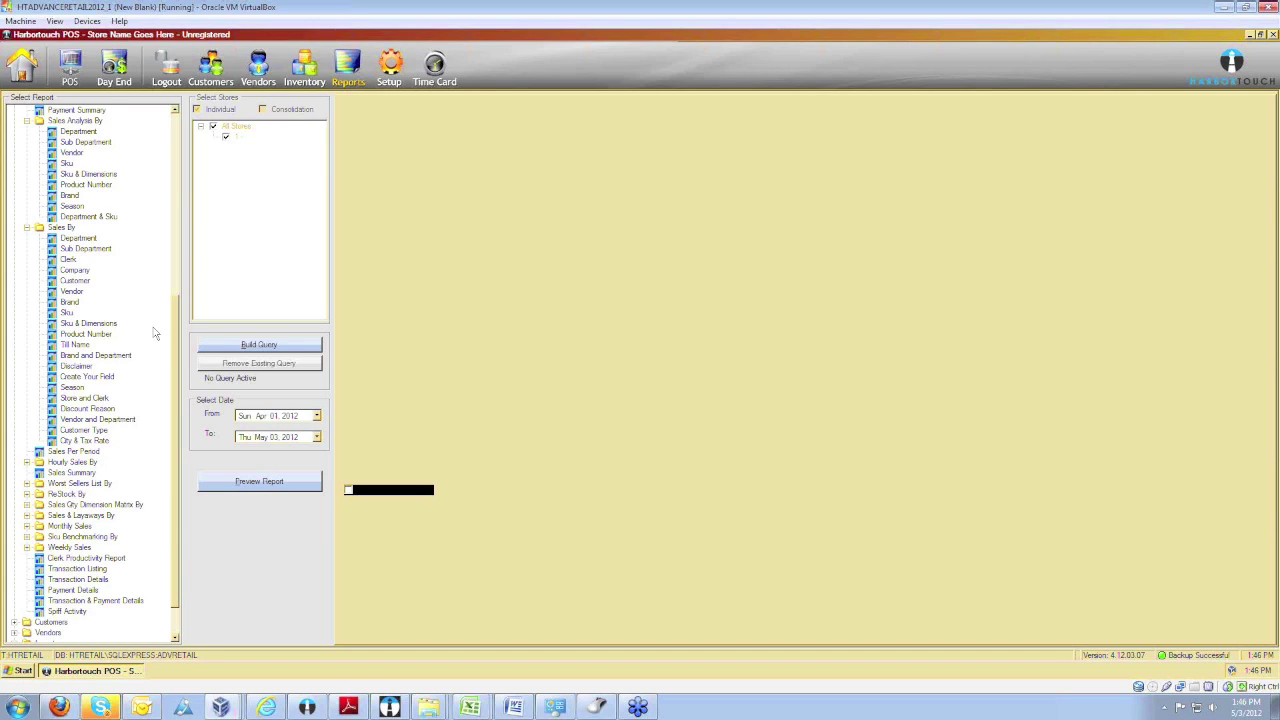
scroll(155, 333, down, 1)
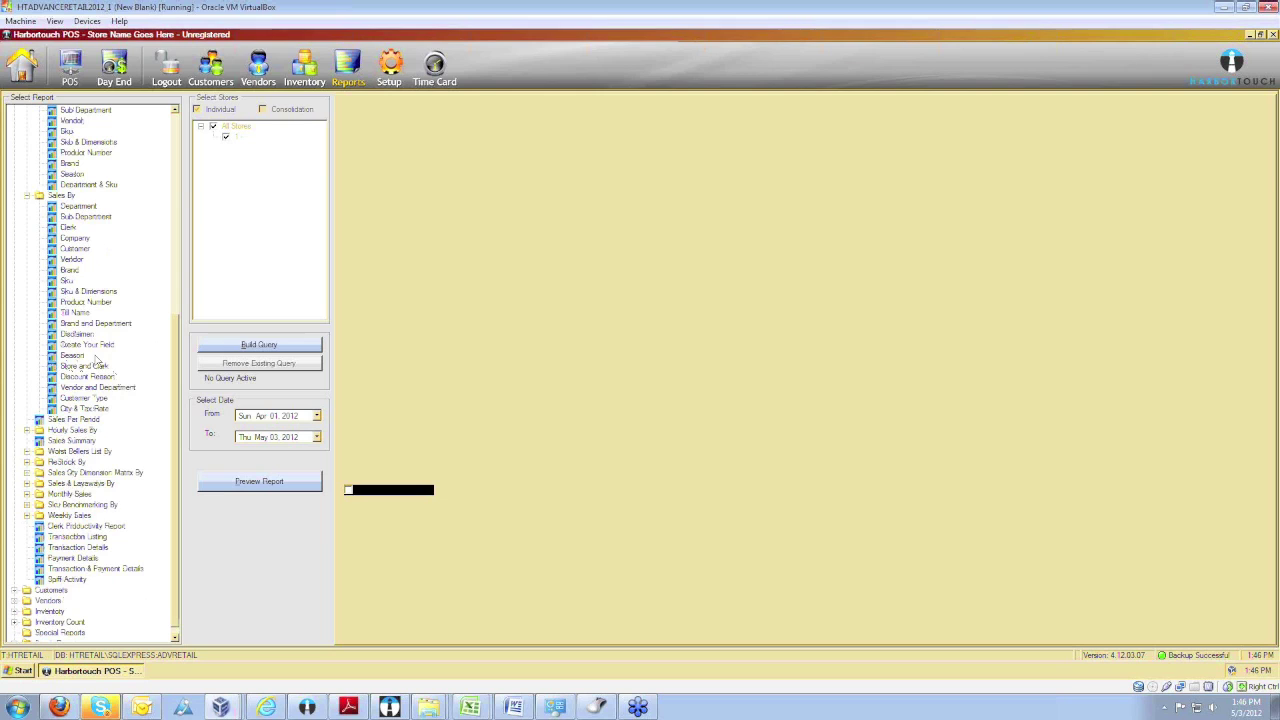
scroll(96, 360, down, 1)
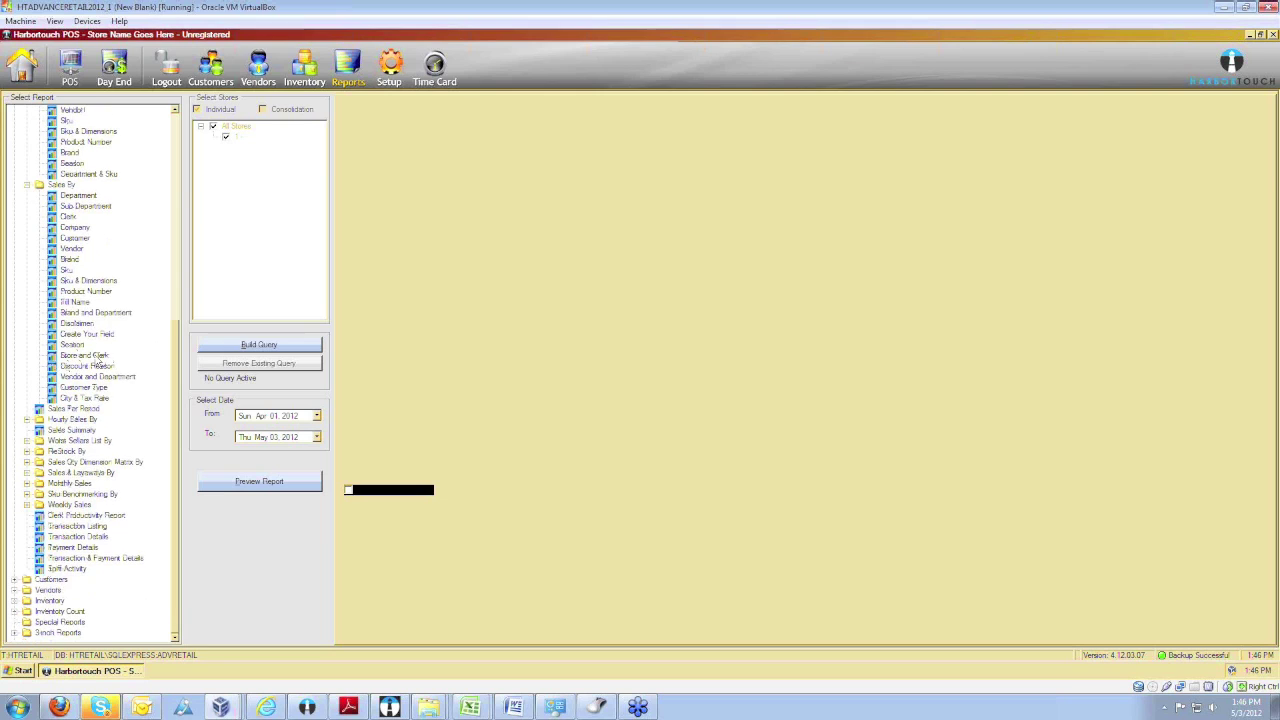
Expand Hourly Sales By, Worst Sellers List By and ReStock By, then choose Hourly Sales by Clerk.
click(27, 420)
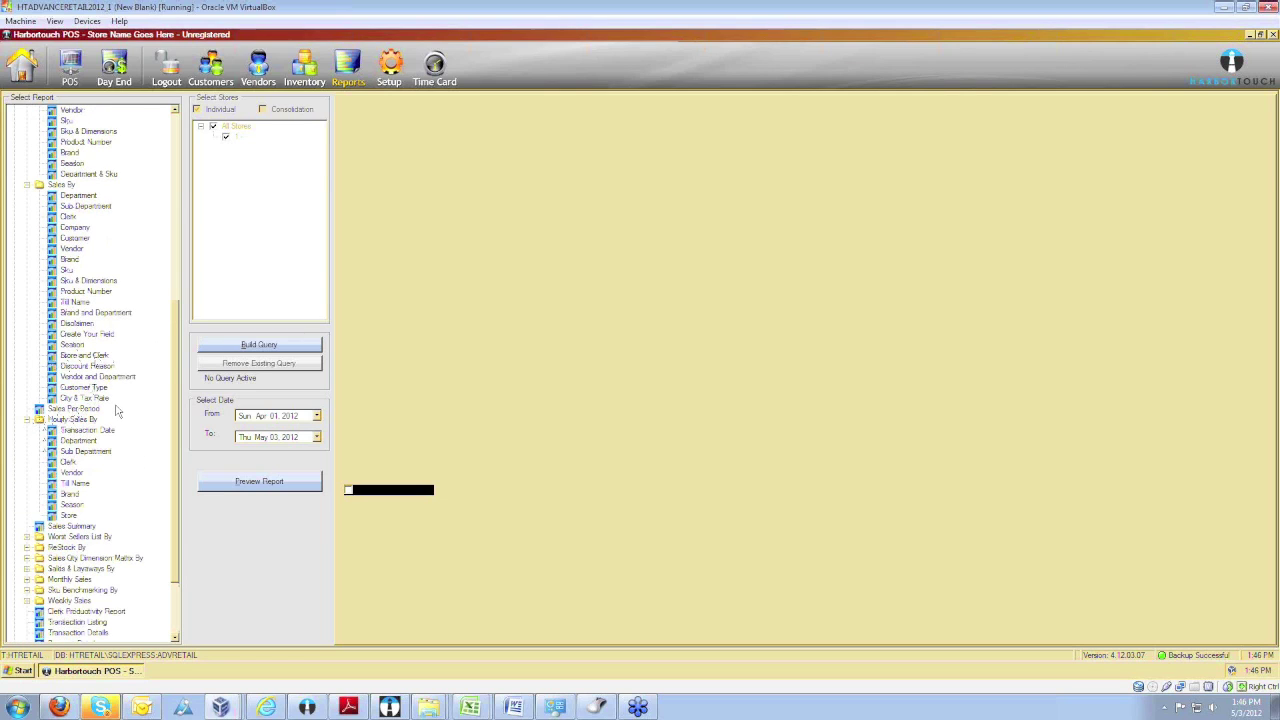
scroll(116, 410, down, 3)
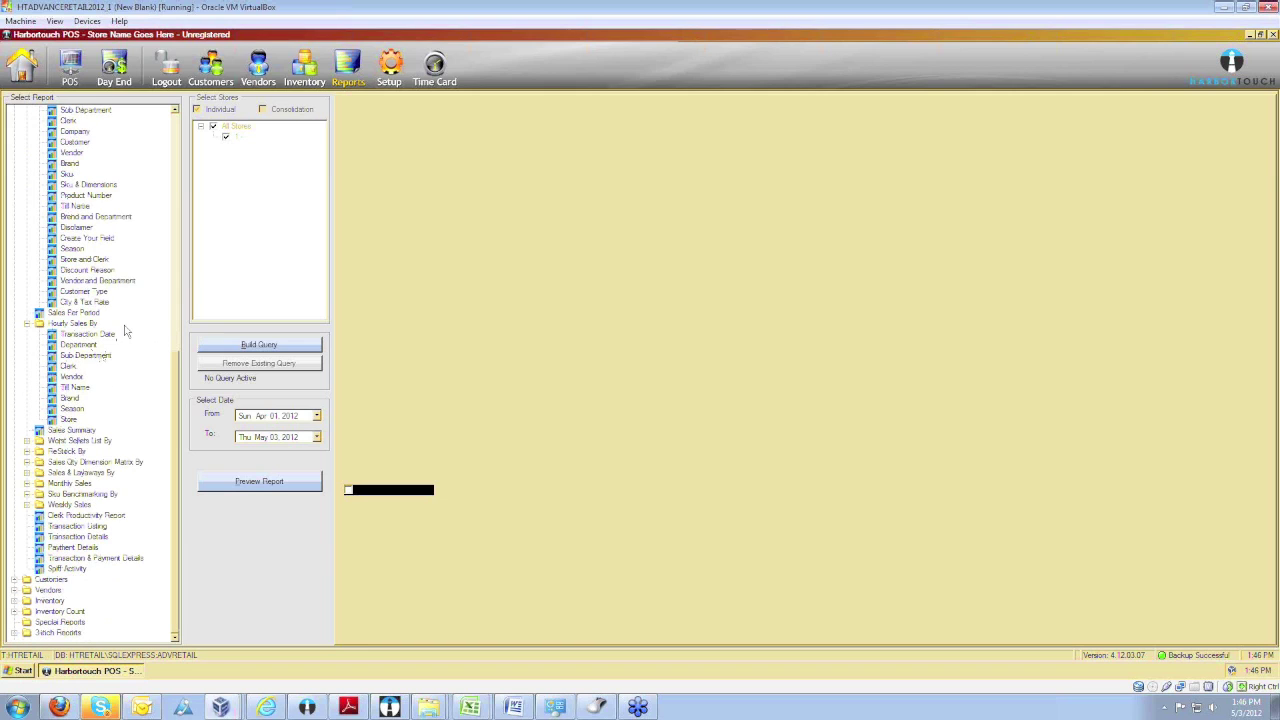
click(26, 441)
scroll(27, 447, down, 1)
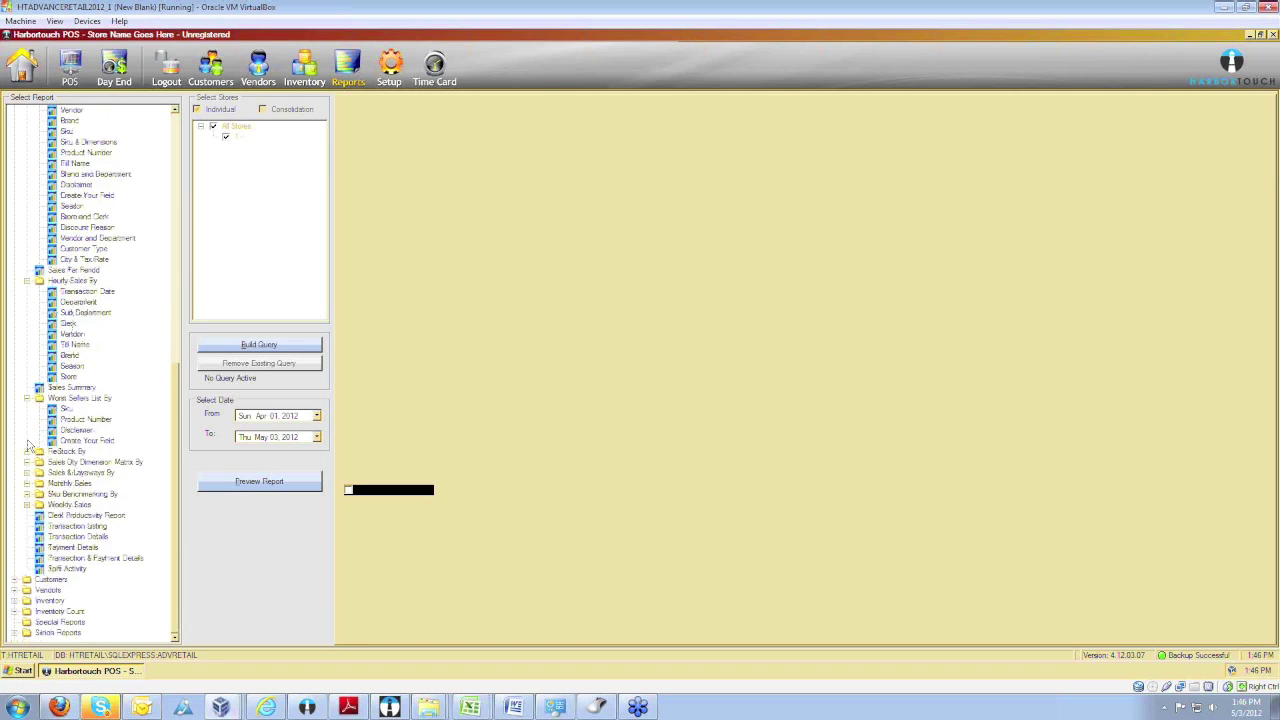
click(27, 451)
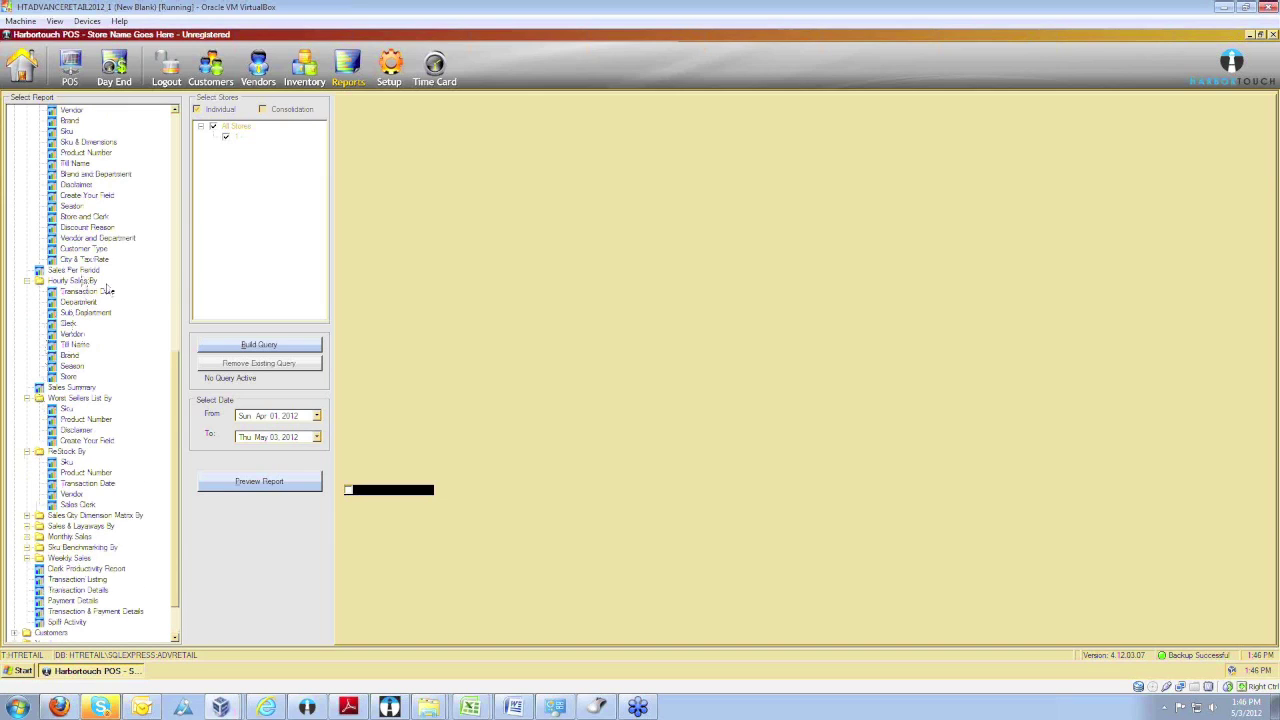
click(70, 324)
click(258, 482)
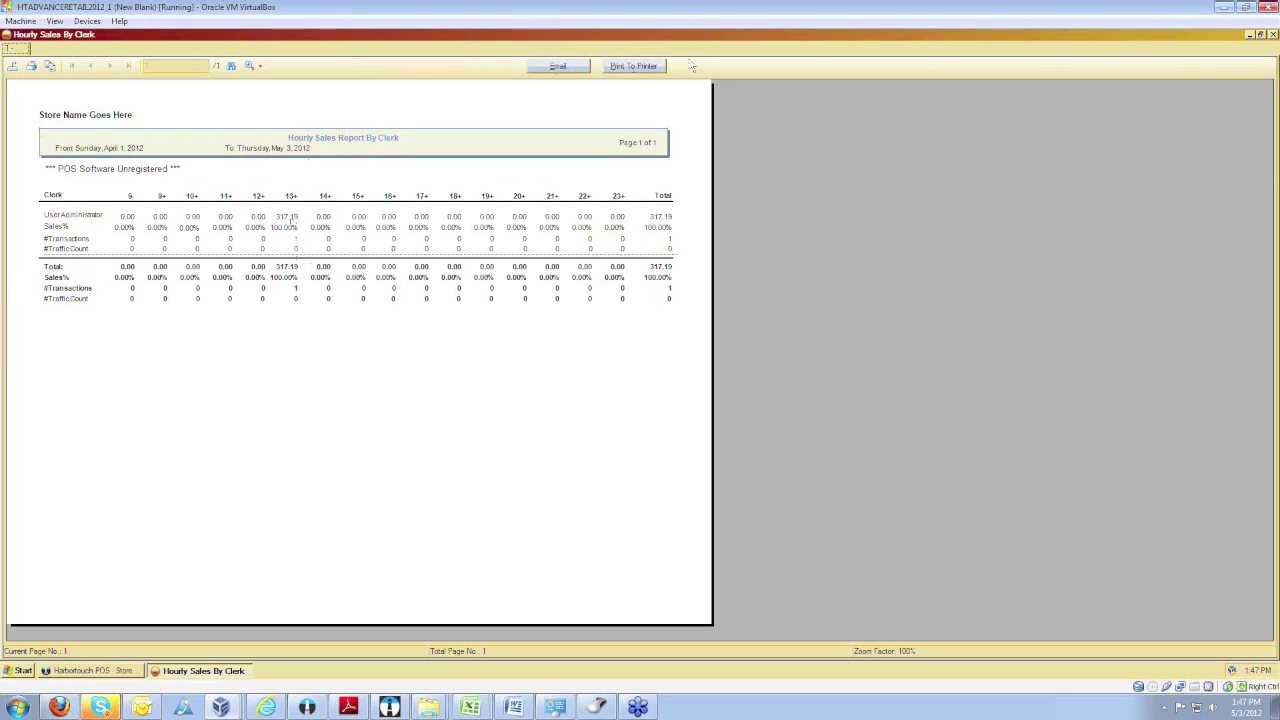
click(13, 66)
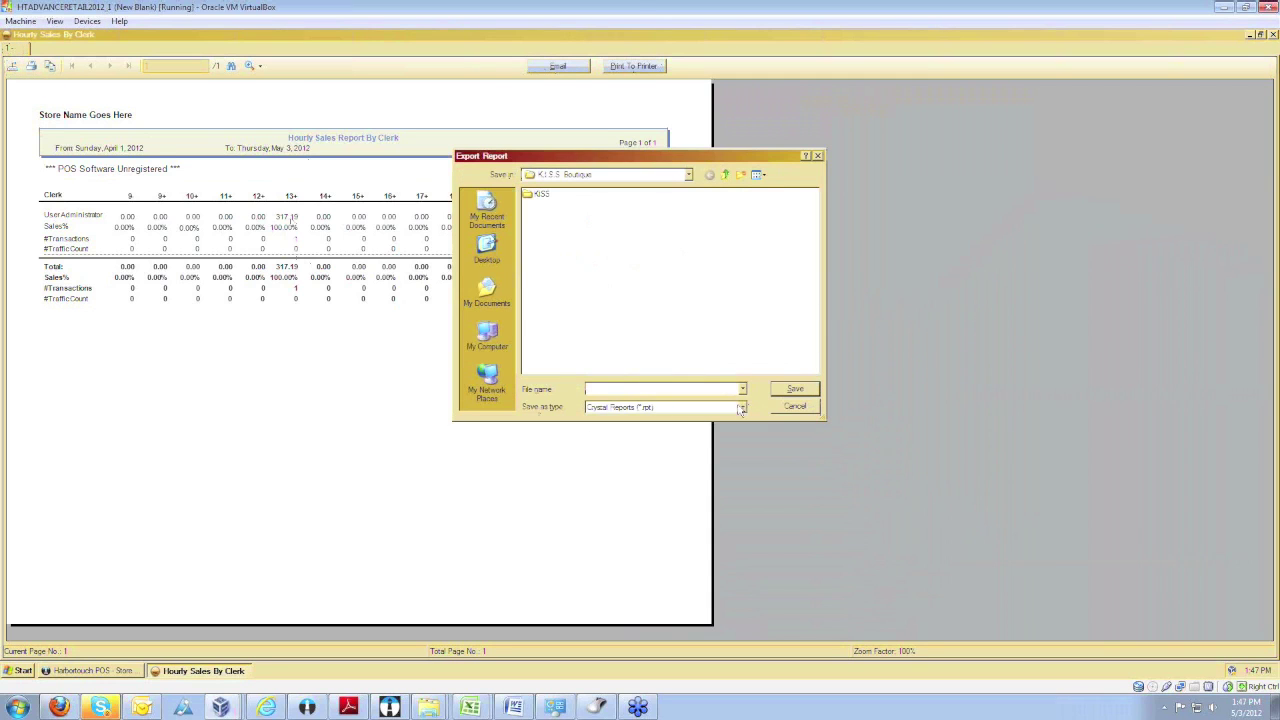
click(742, 407)
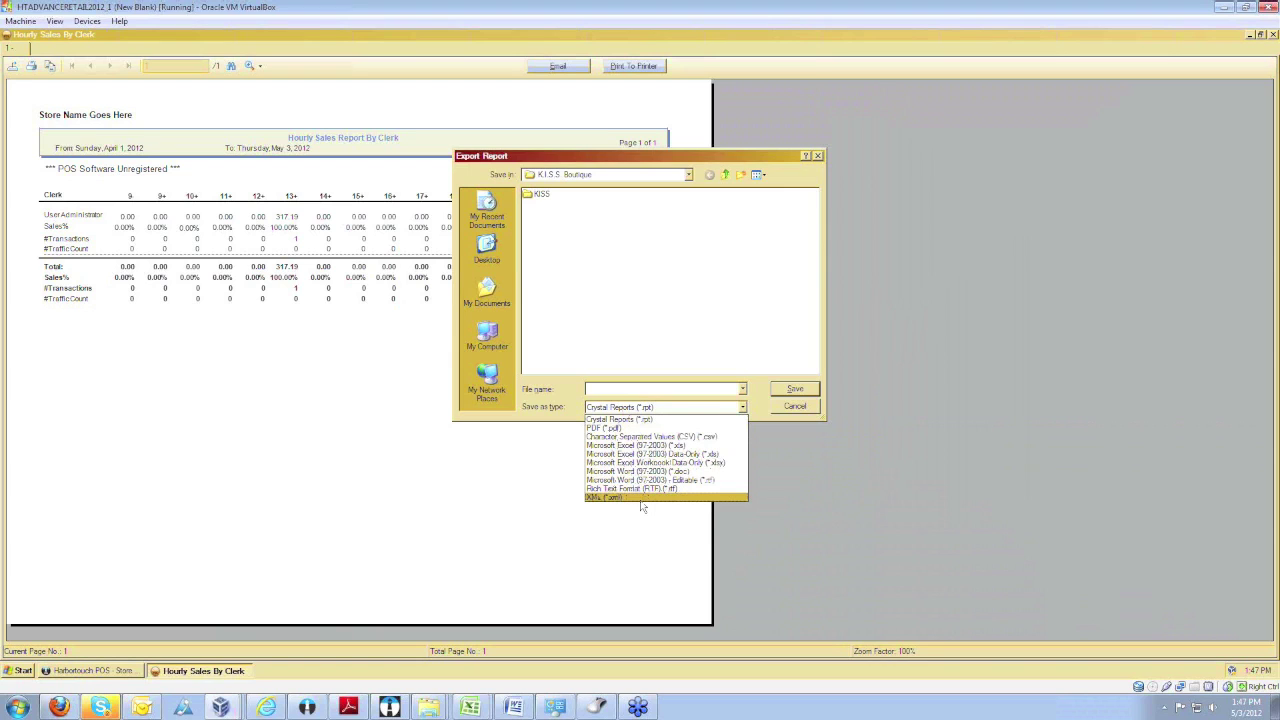
click(793, 407)
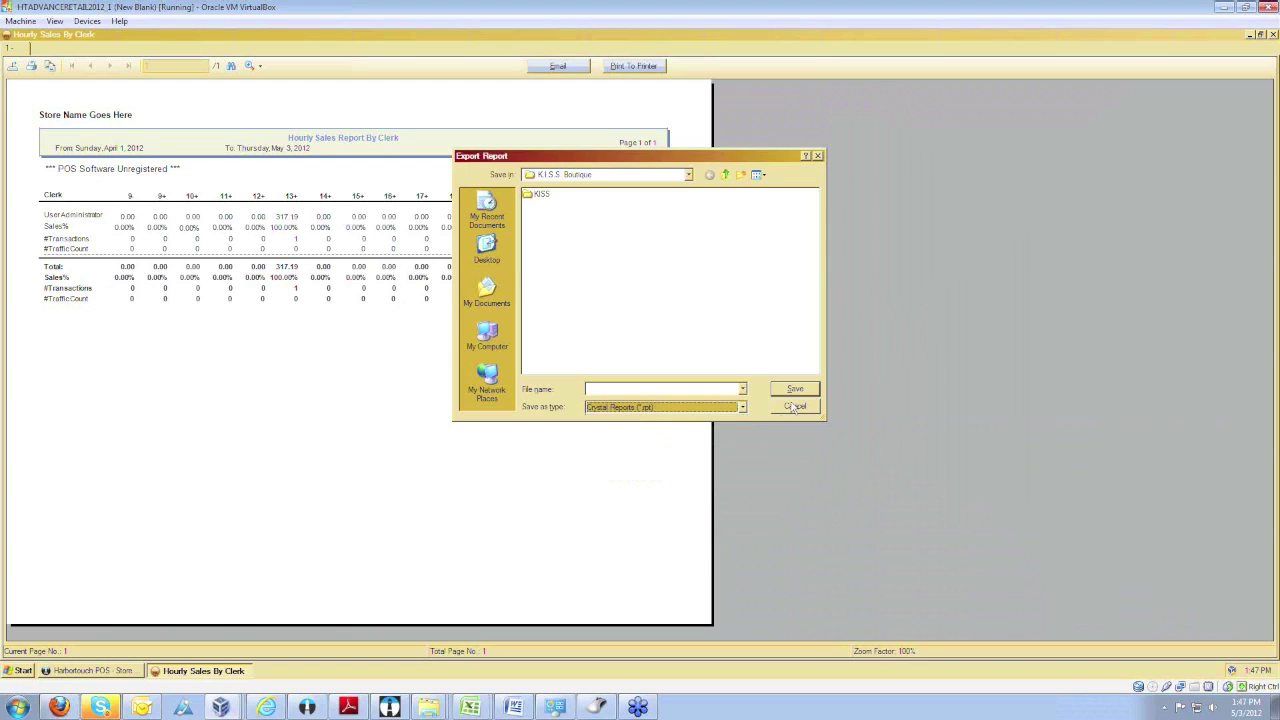
click(793, 407)
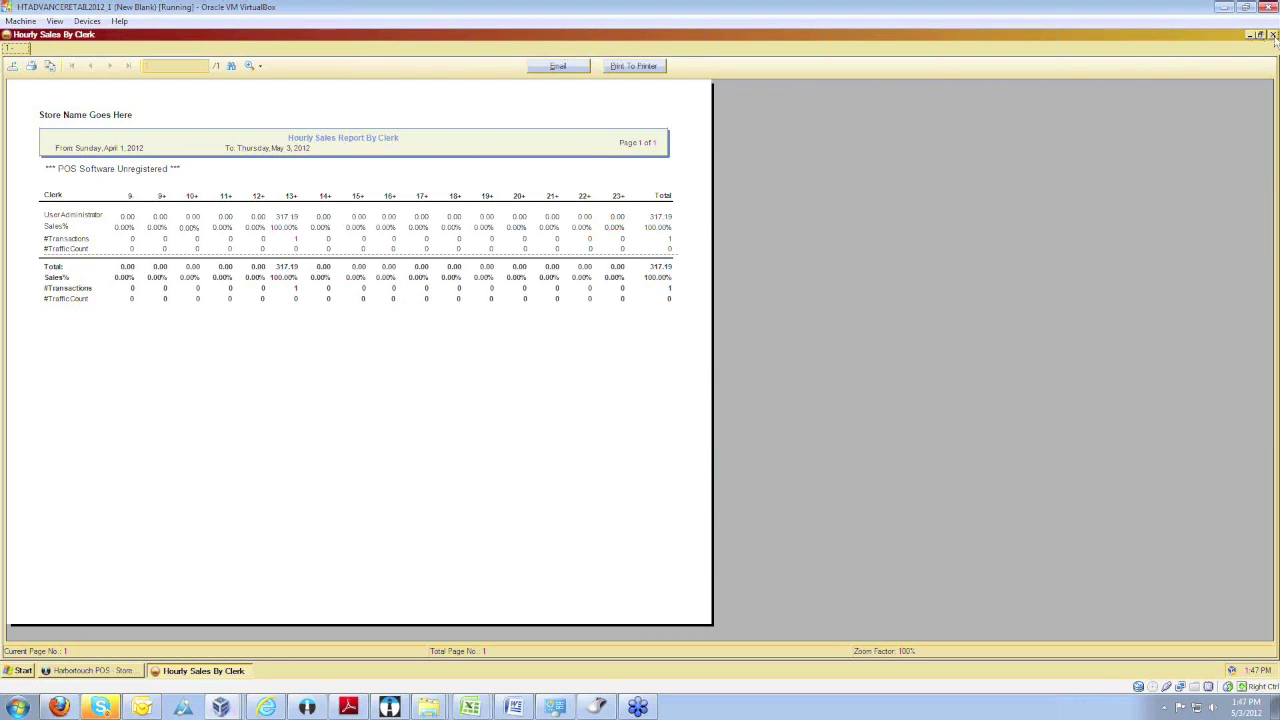
click(1274, 36)
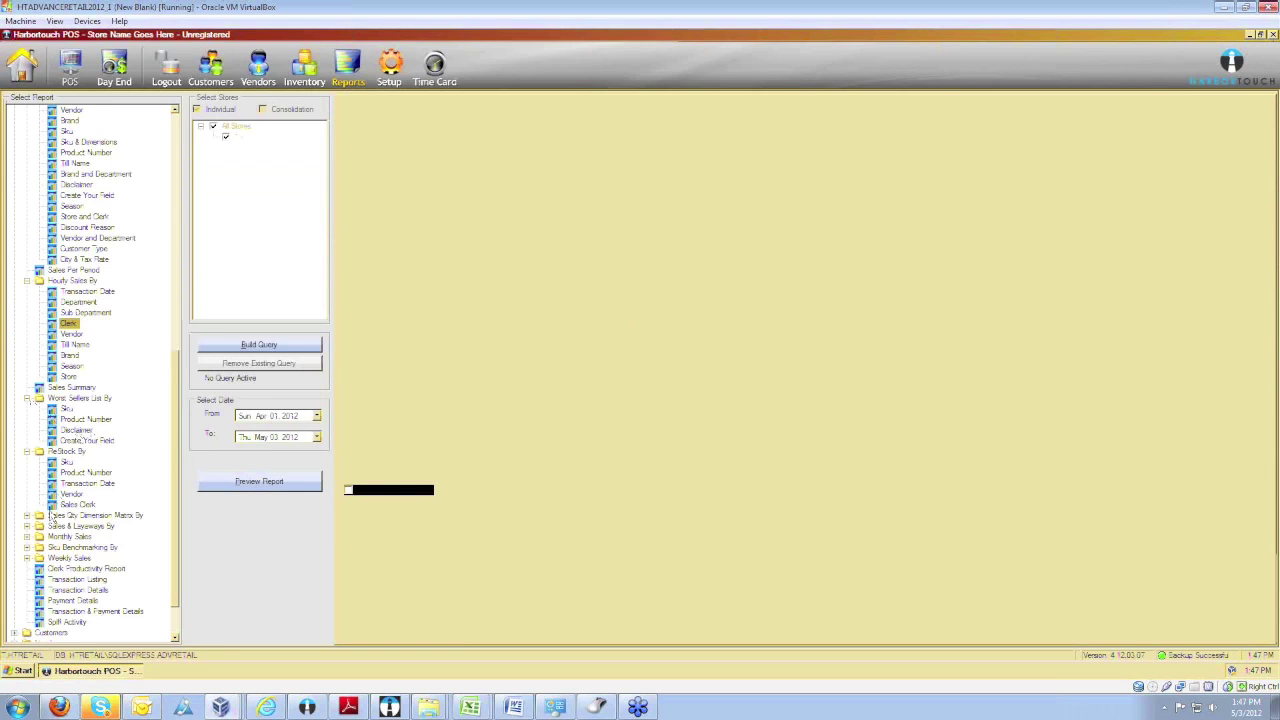
Expand Sales Qty Dimension Matrix, Sales & Layaways, Monthly Sales, Sku Benchmarking and Weekly Sales groups.
click(27, 516)
click(27, 473)
click(27, 516)
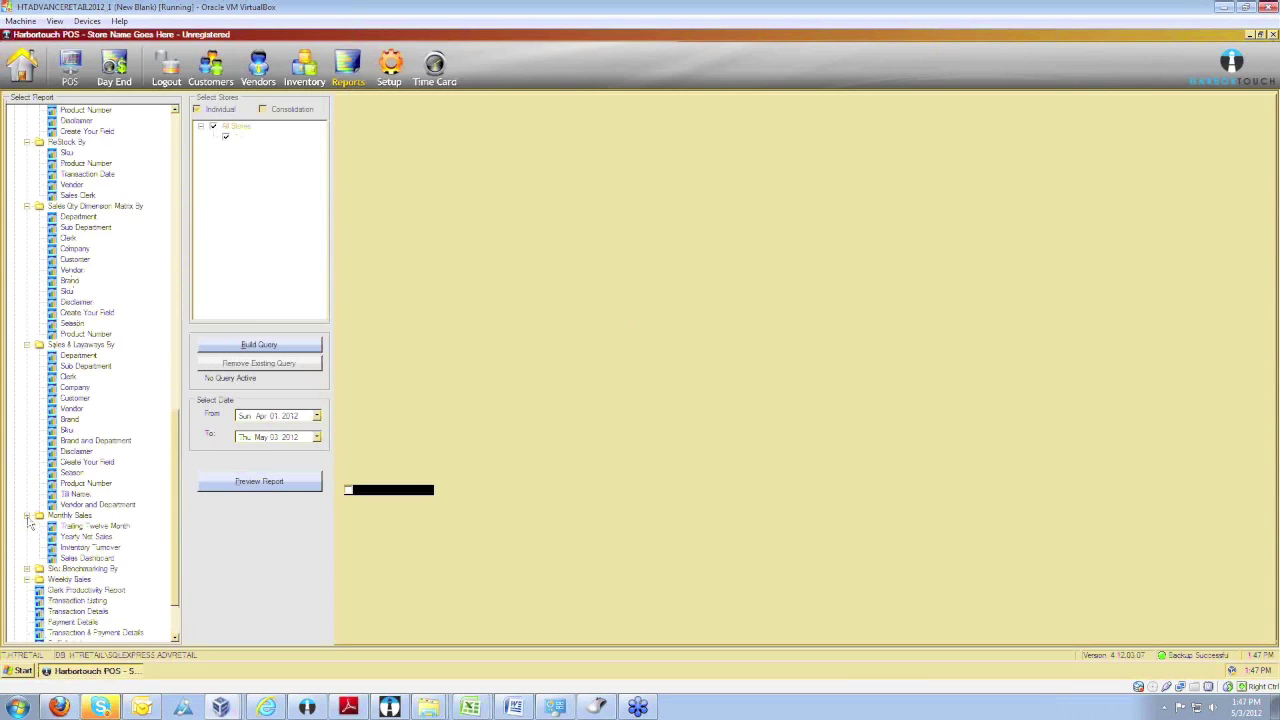
click(27, 494)
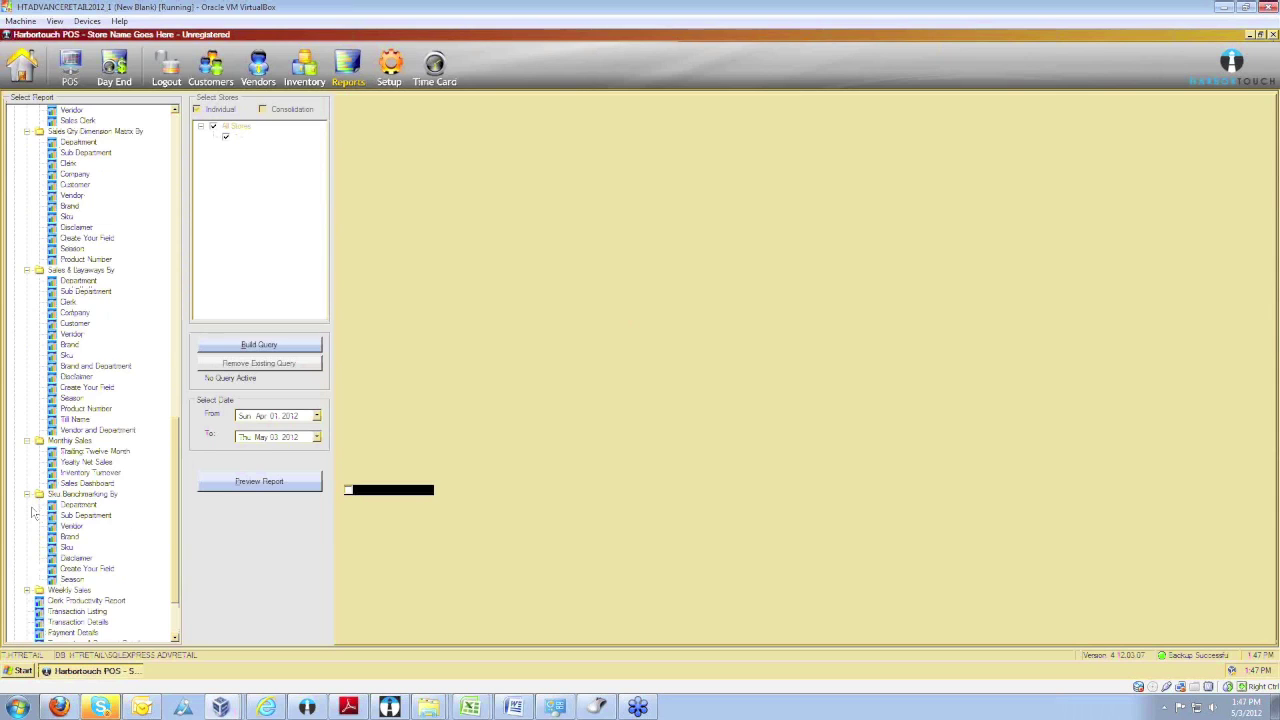
click(27, 590)
Collapse the top Sales report group back to its top-level folders.
scroll(64, 525, up, 20)
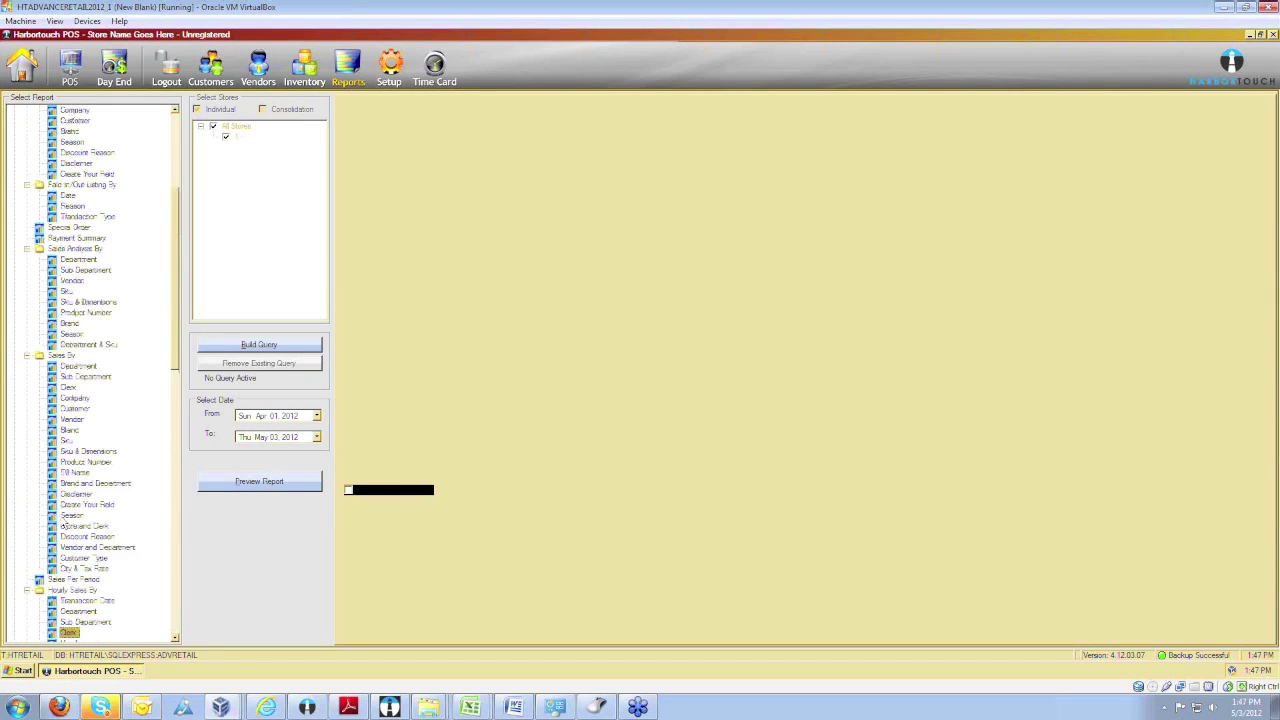
scroll(63, 525, up, 6)
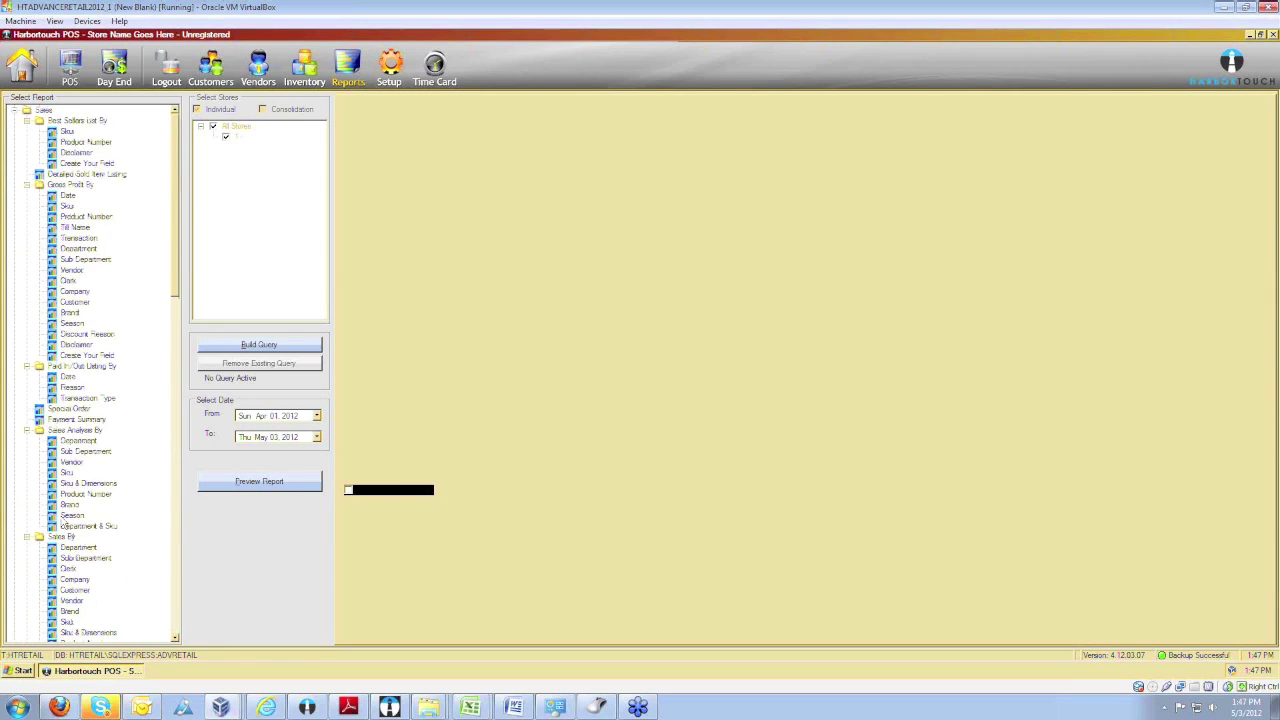
click(14, 110)
click(14, 110)
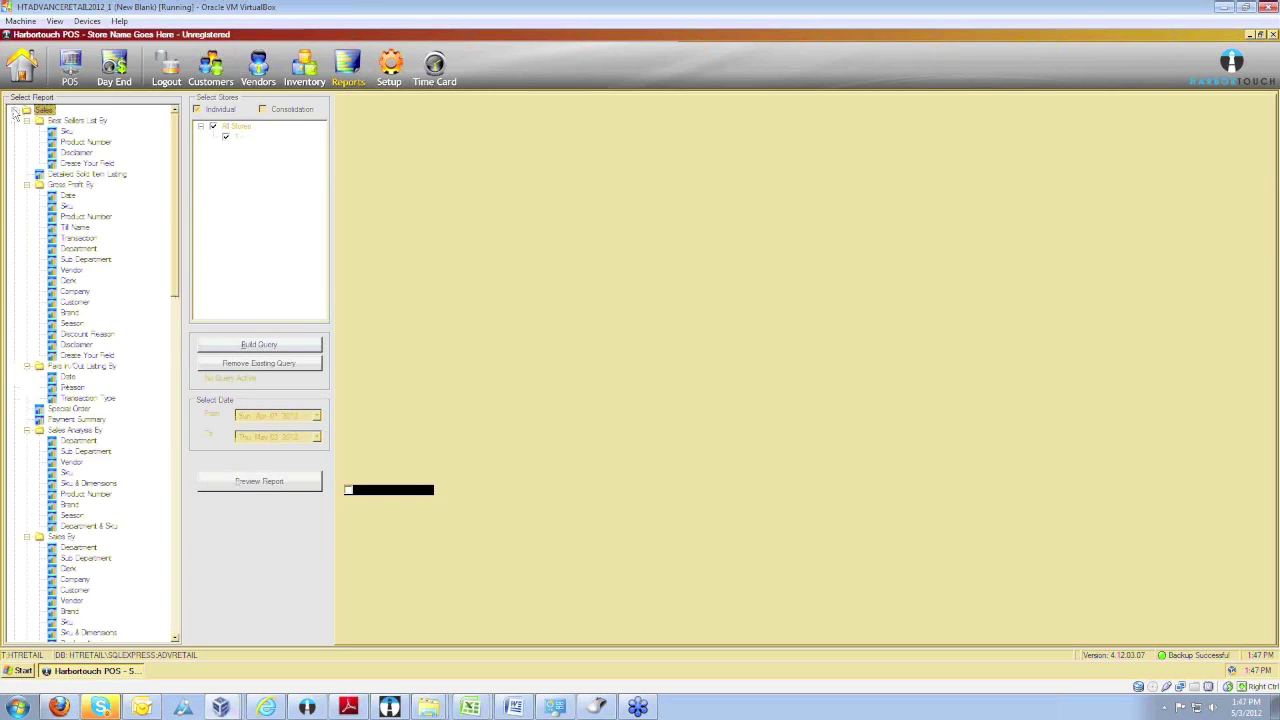
click(14, 110)
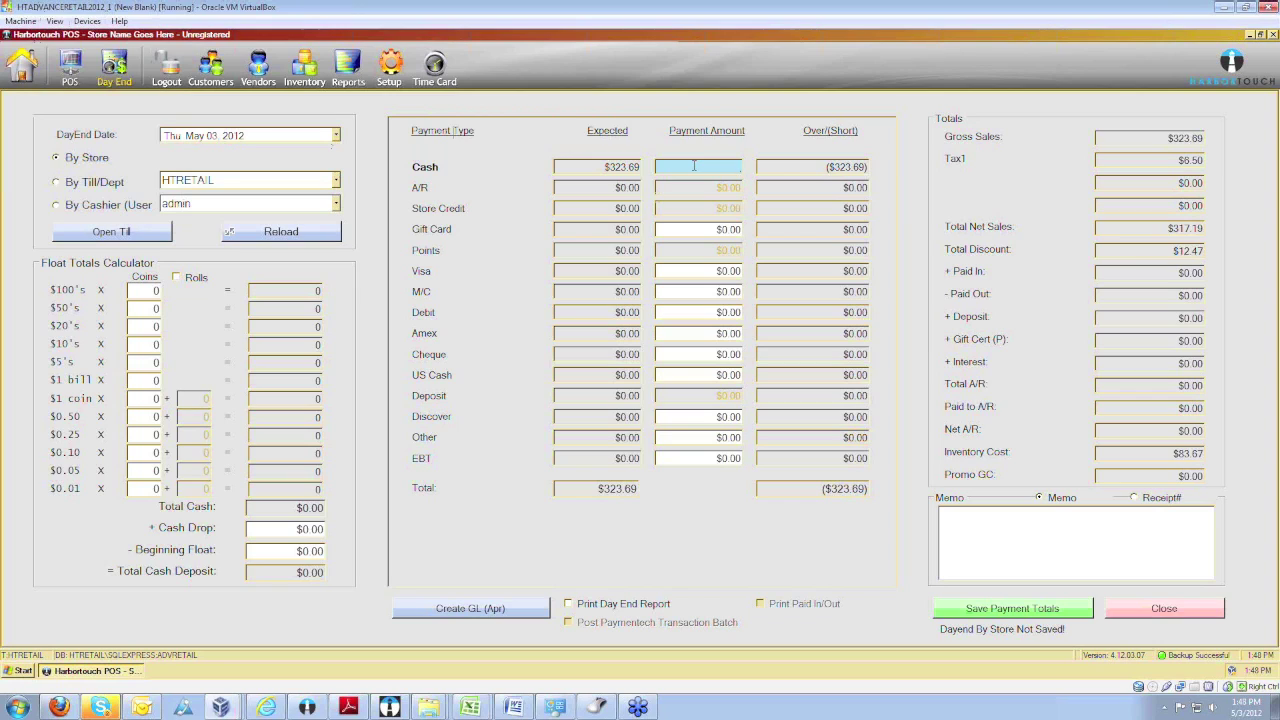
Enter $300.00 as the counted cash payment amount against $323.69 expected.
text(323.69)
key(Tab)
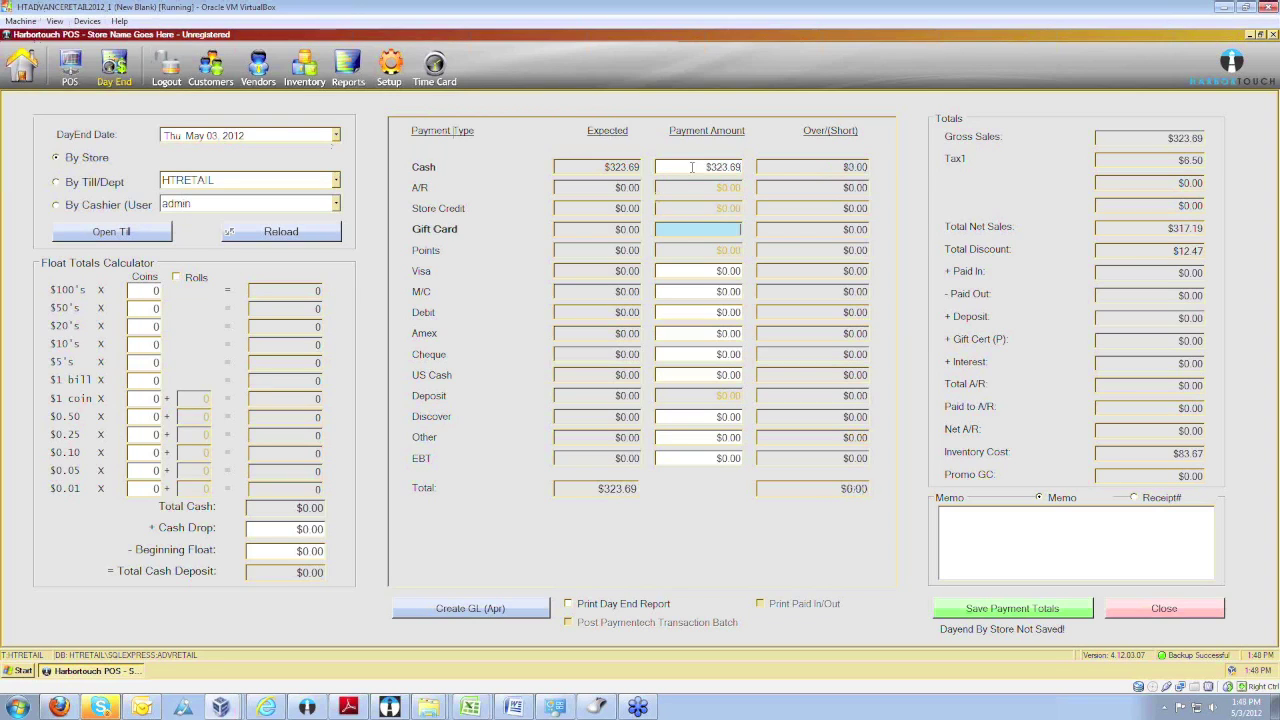
key(shift+Tab)
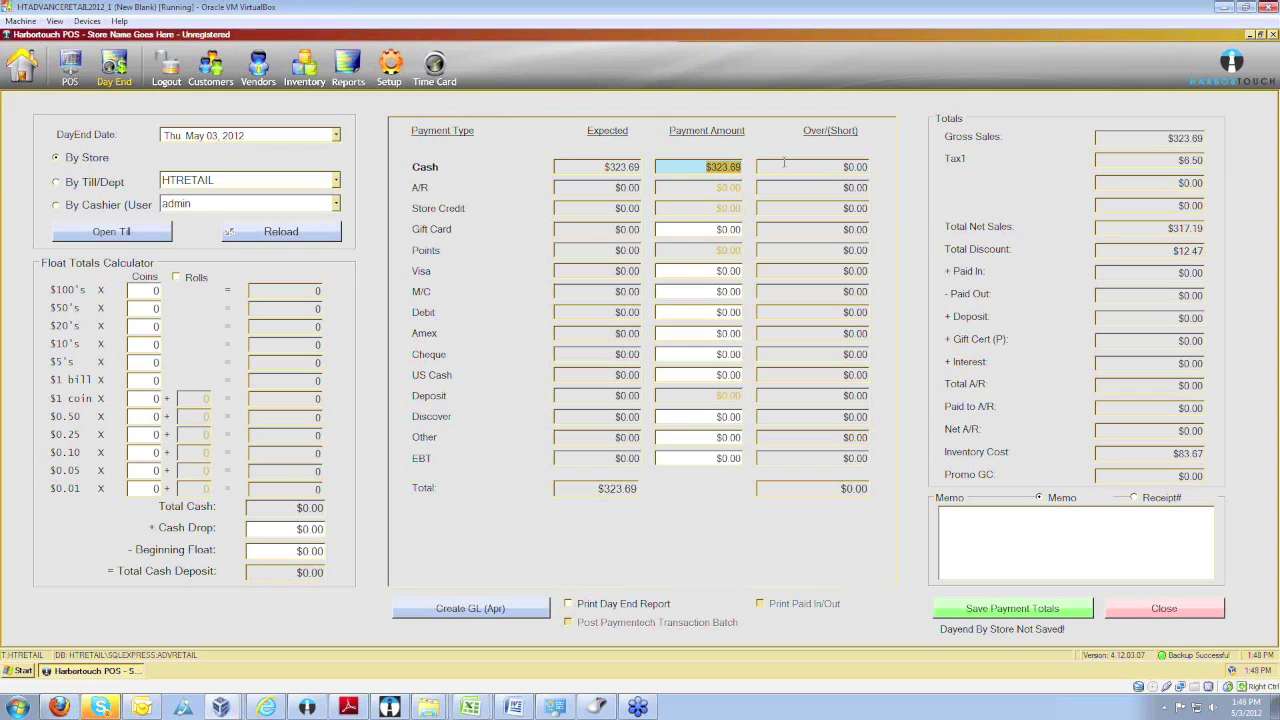
text(300.00)
key(Tab)
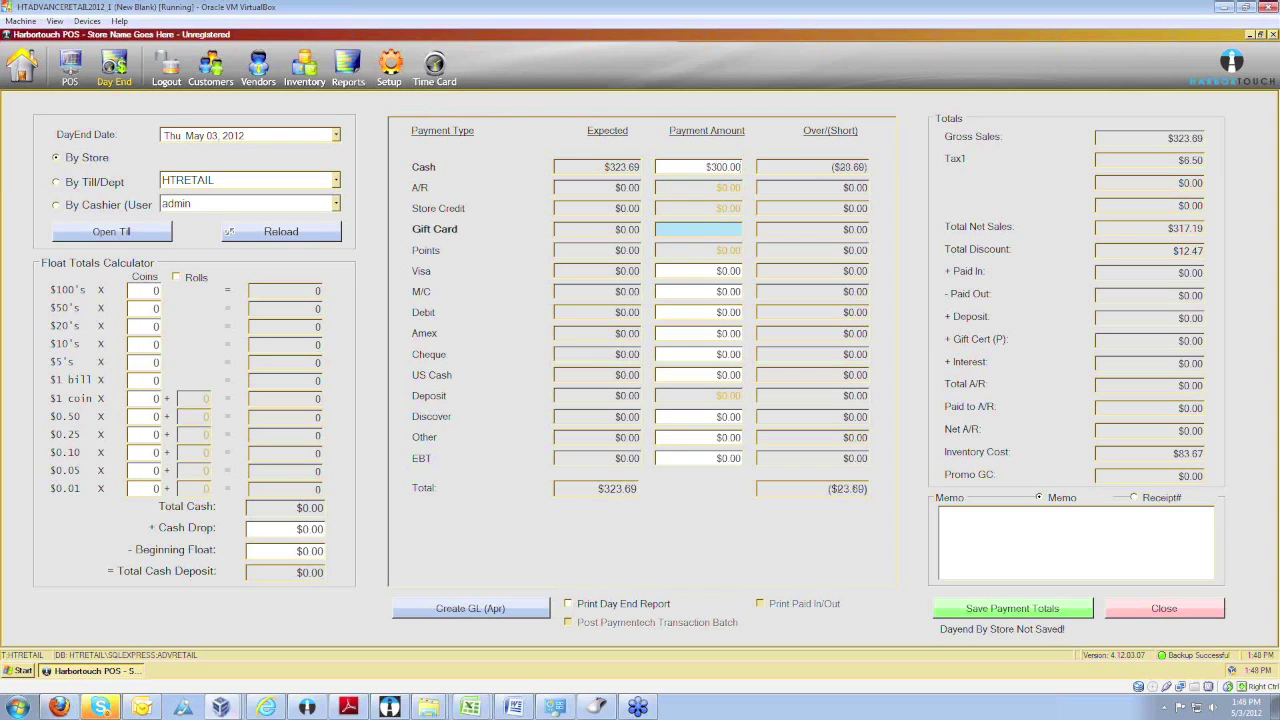
Save the Day End payment totals, close the screen, and open the Home menu.
click(1045, 540)
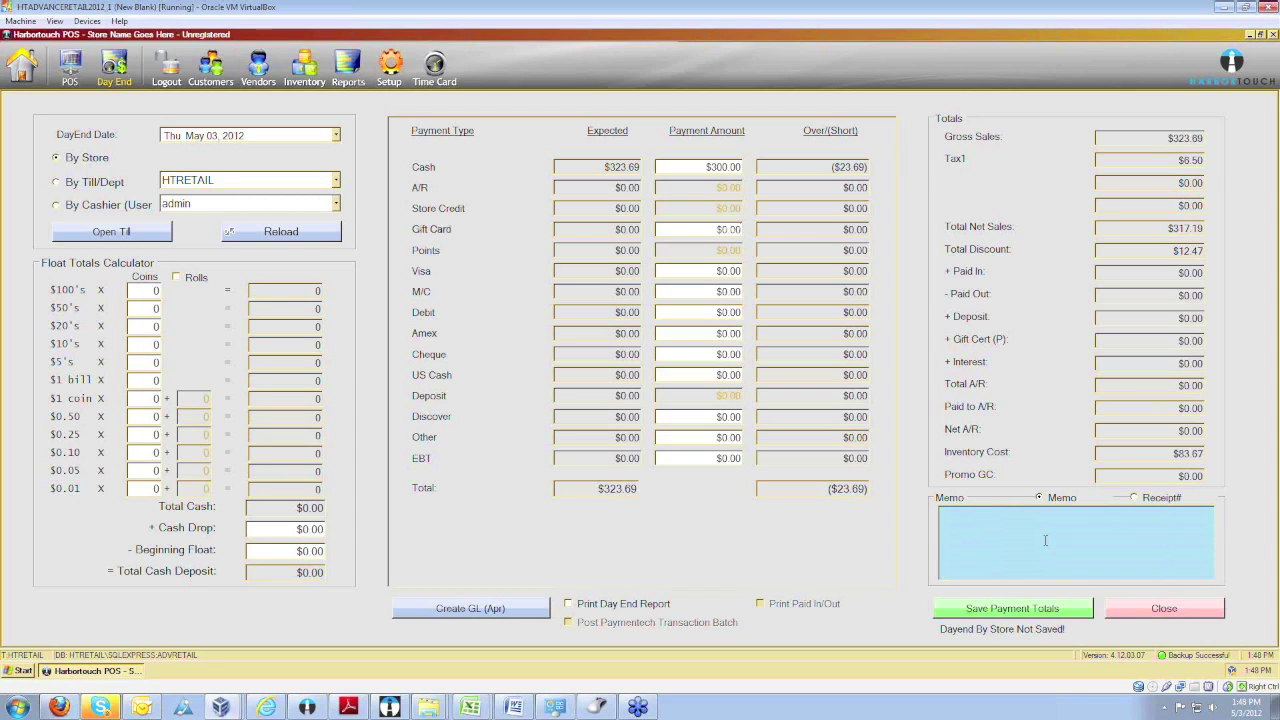
click(1003, 617)
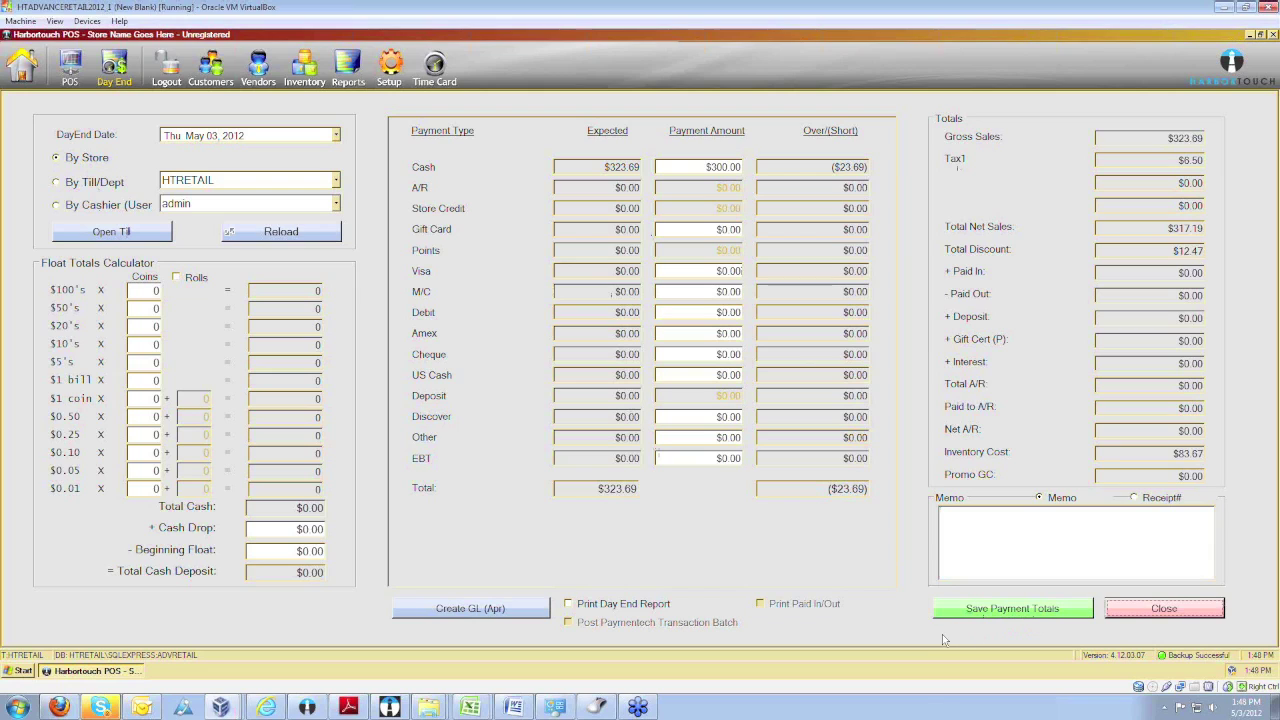
click(1143, 617)
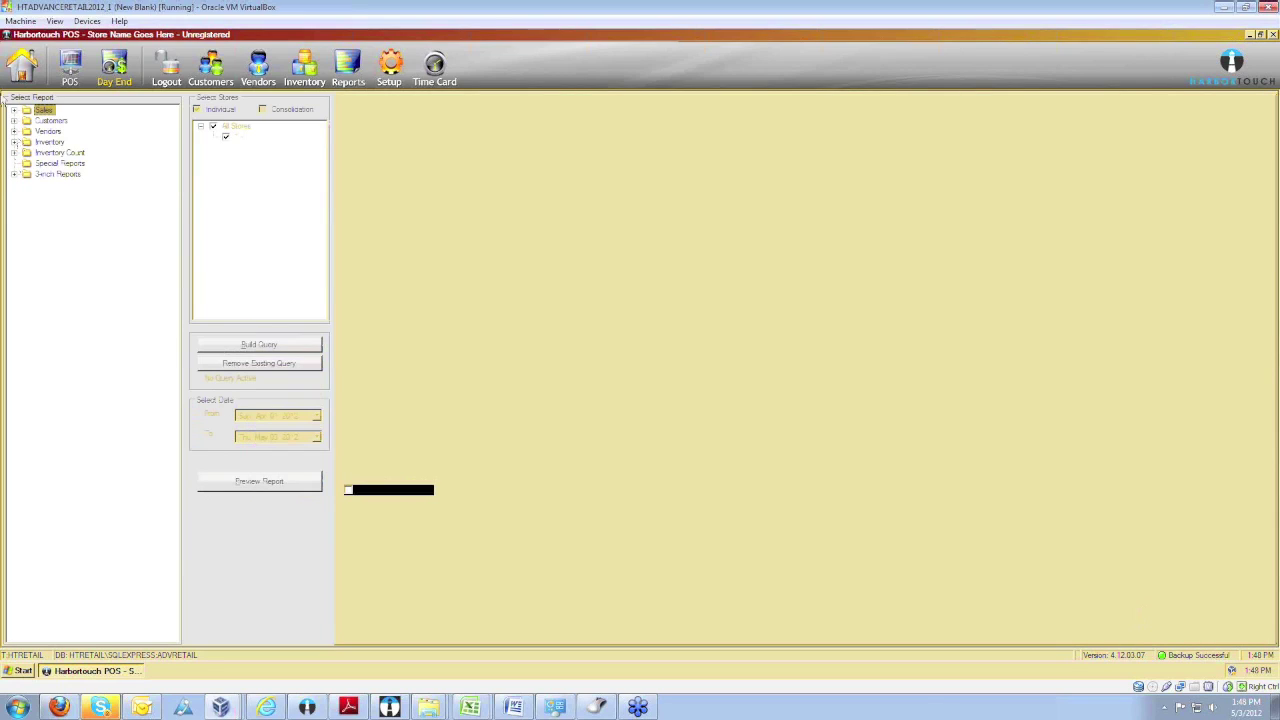
click(20, 68)
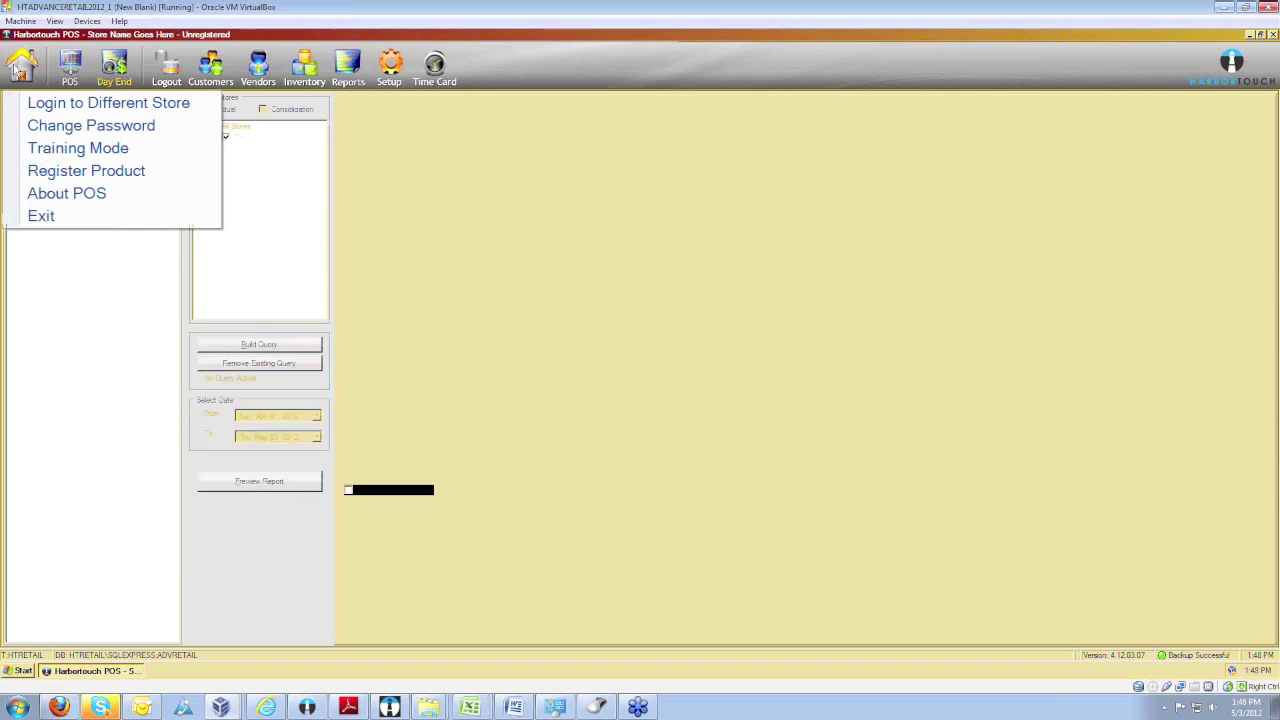